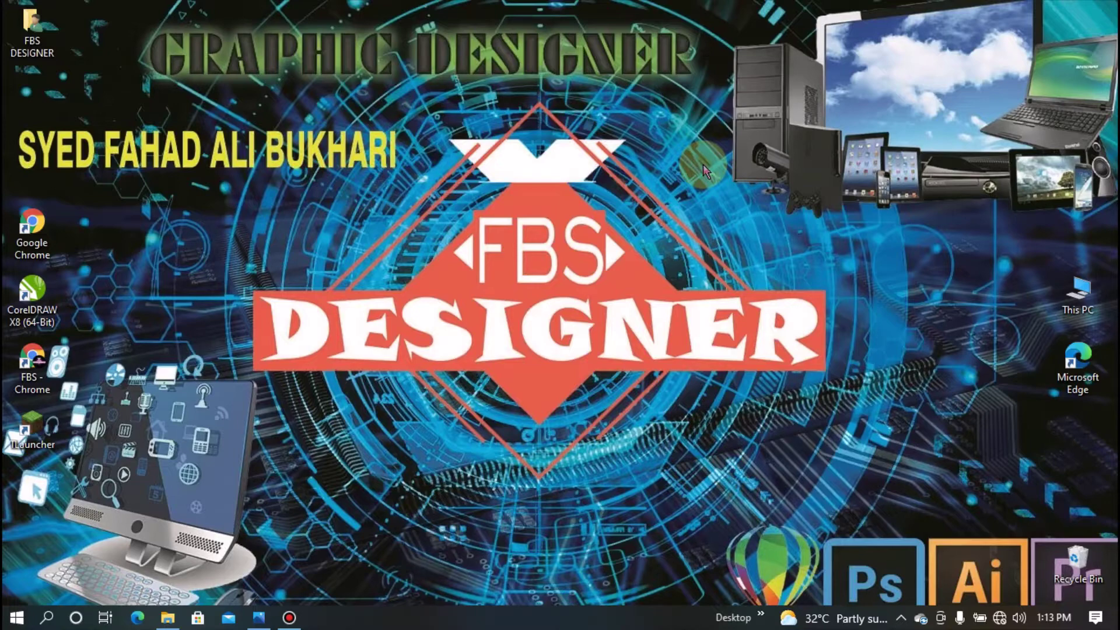
# - Launch PowerPoint with the Run prompt's 'pt' command, then close its start screen
pyautogui.click(16, 617)
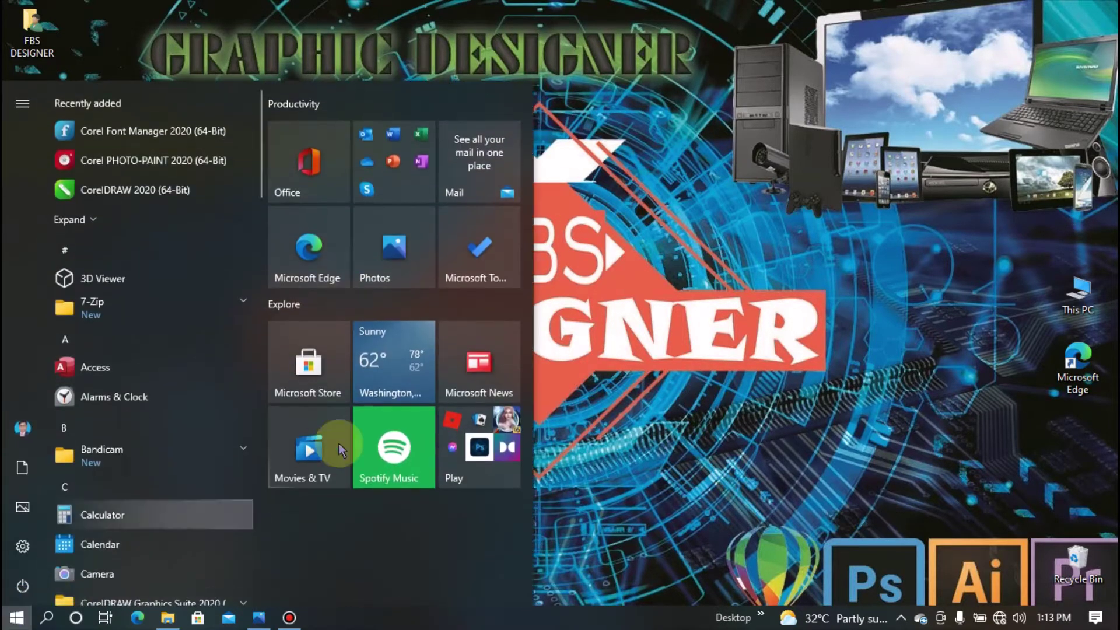
pyautogui.write('p')
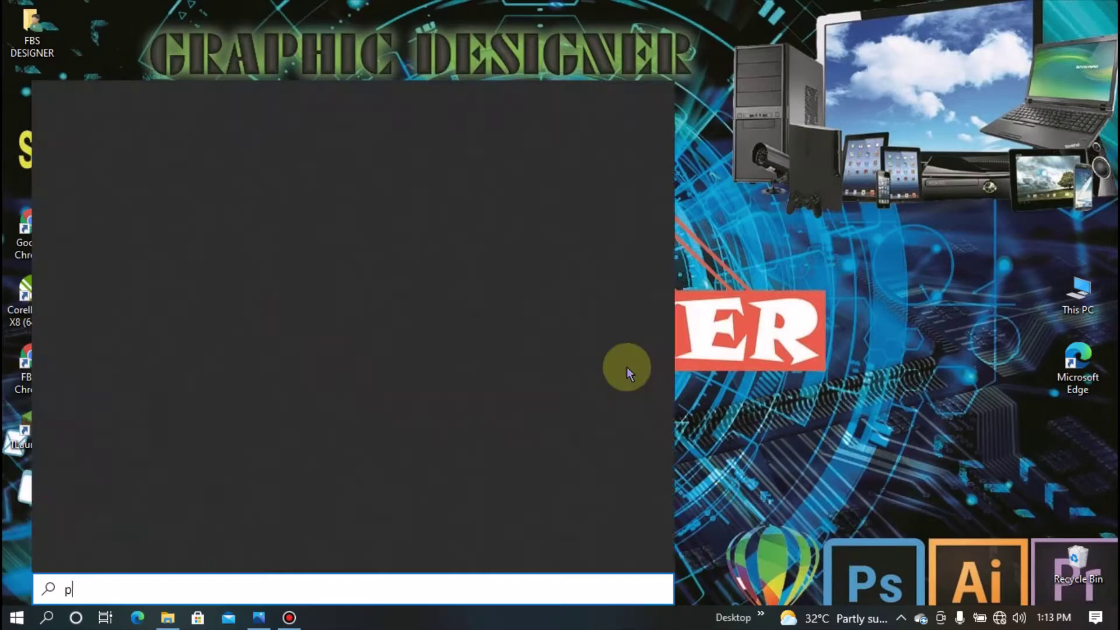
pyautogui.write('ower')
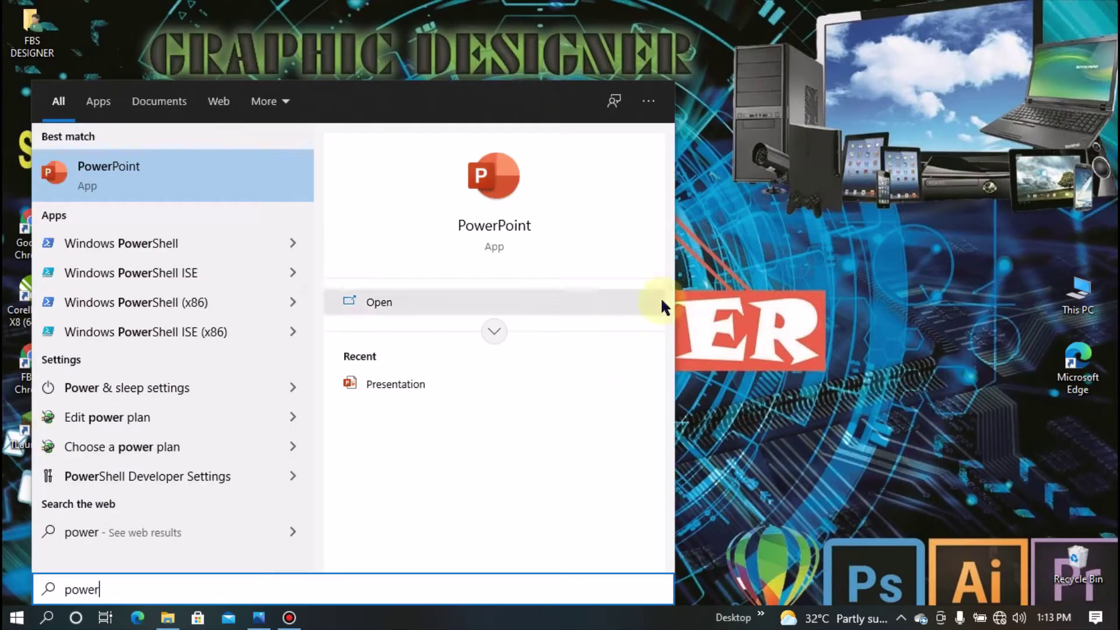
pyautogui.click(796, 285)
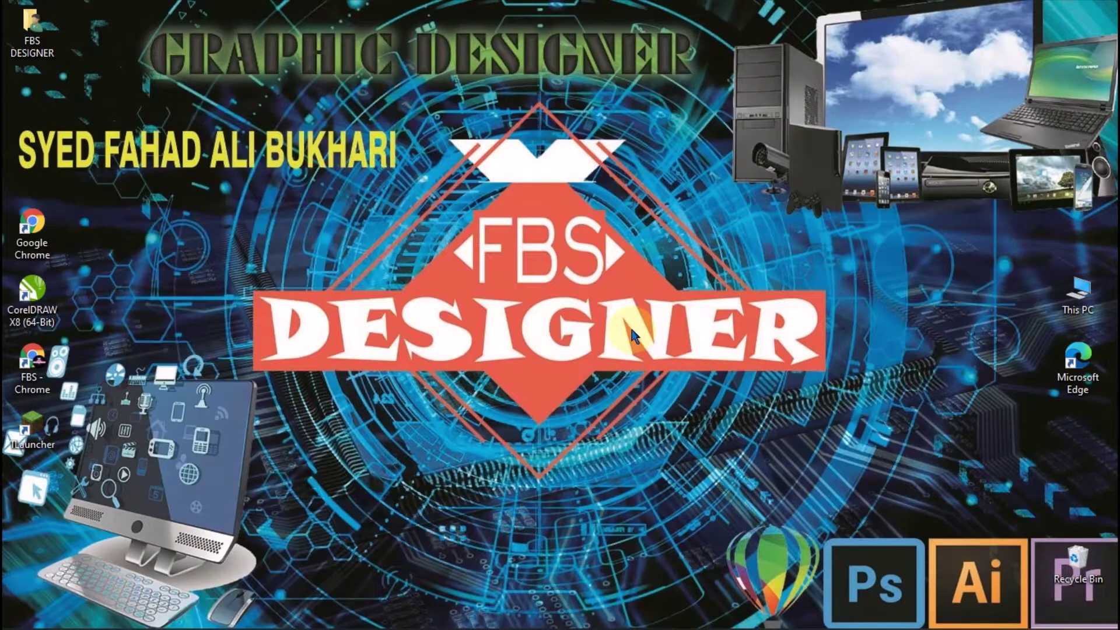
pyautogui.press('super+r')
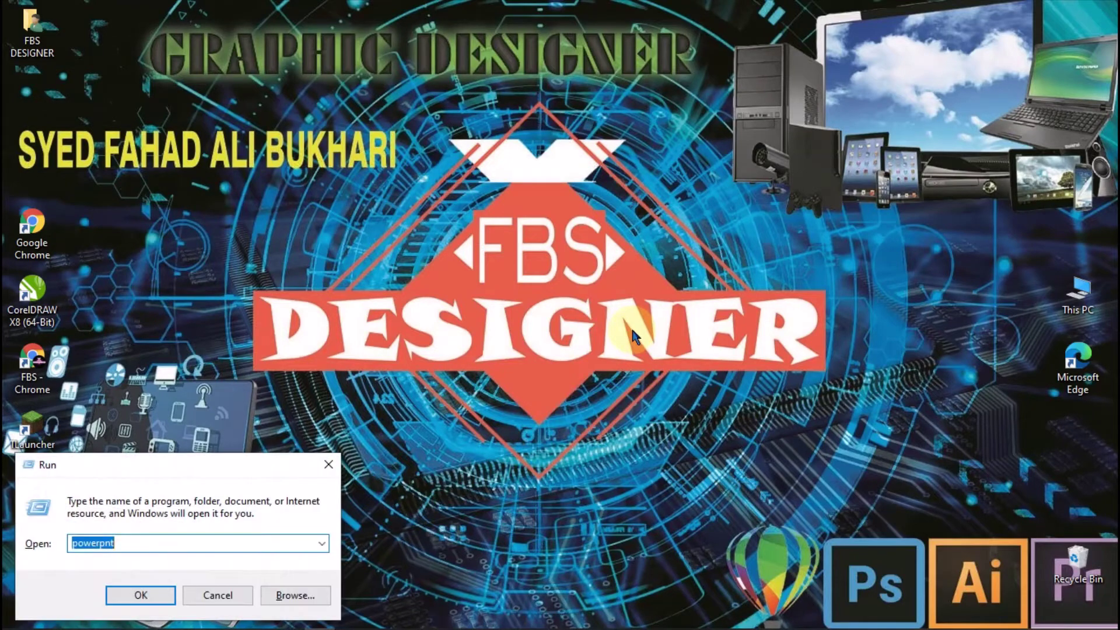
pyautogui.write('p')
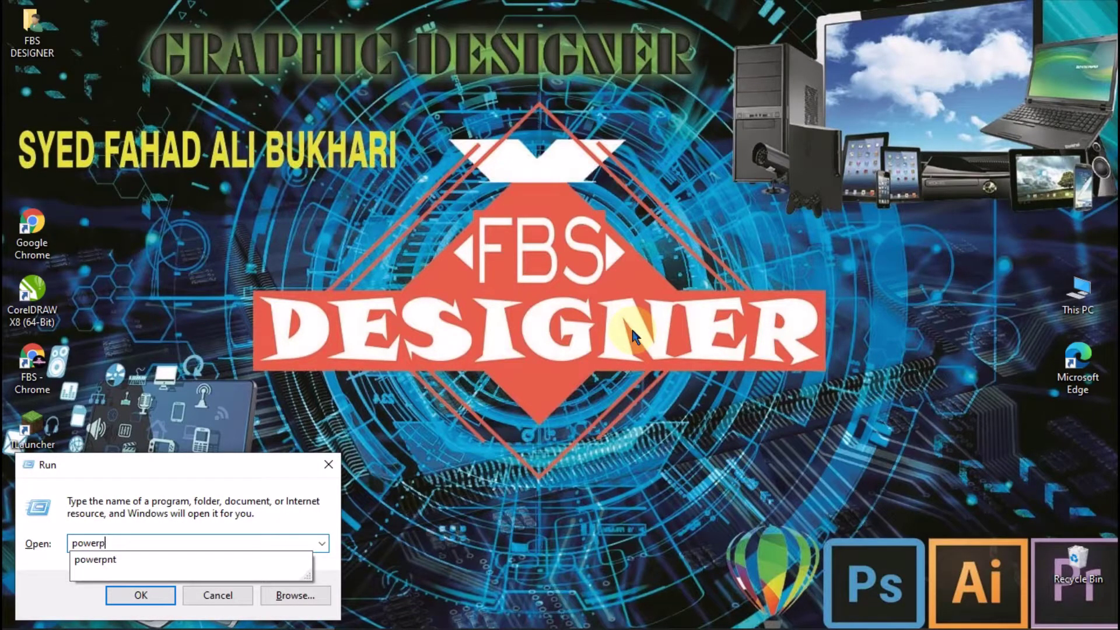
pyautogui.write('t')
pyautogui.press('Return')
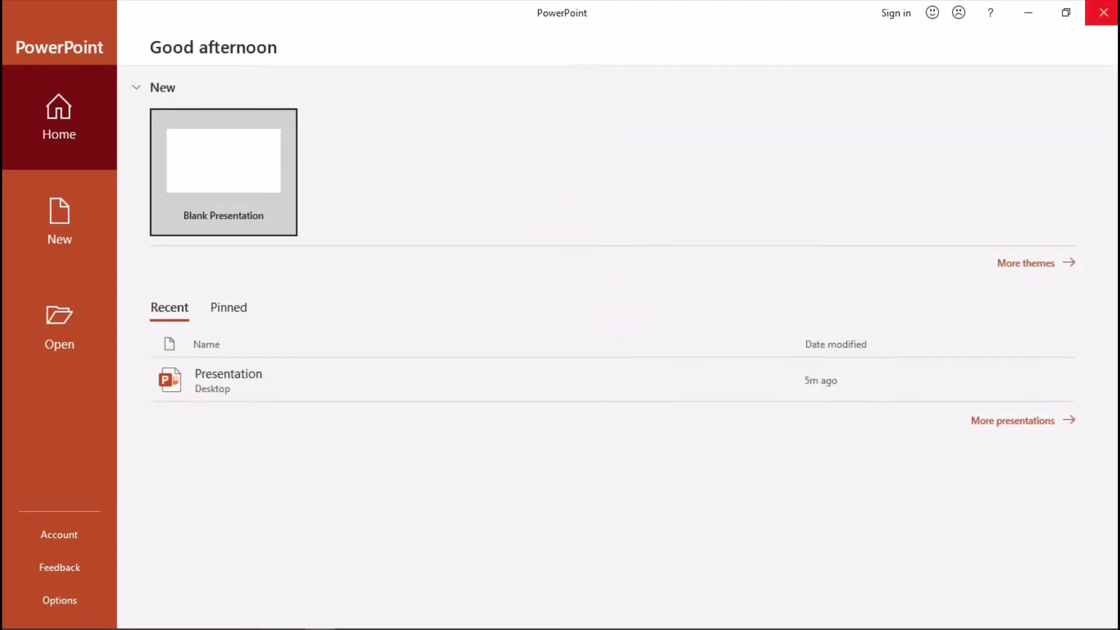
pyautogui.click(1104, 12)
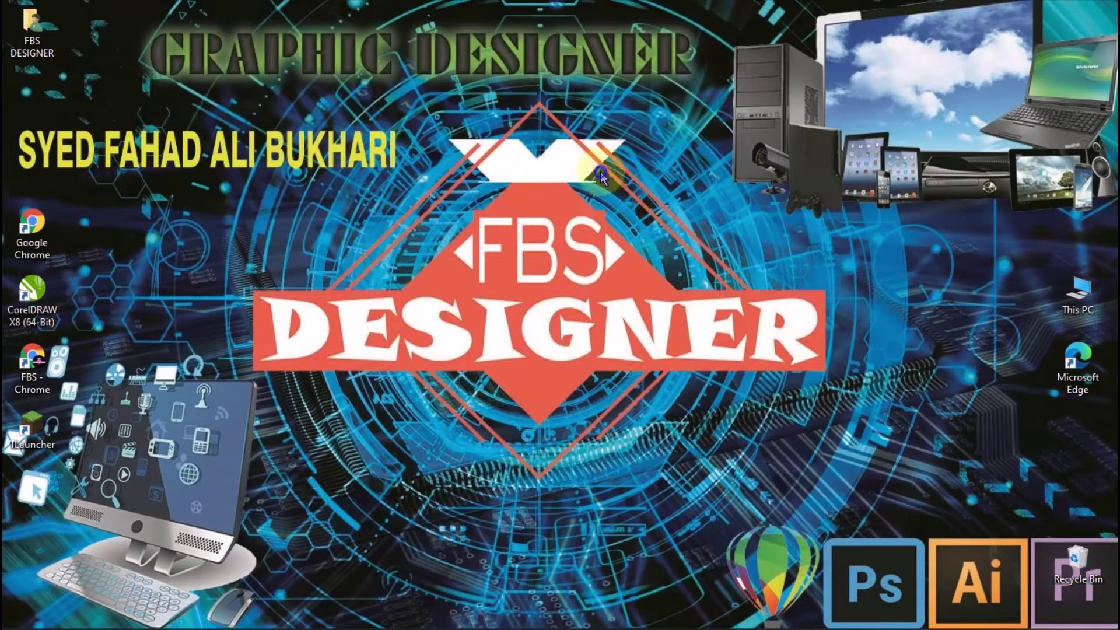
# - Create a new PowerPoint presentation file on the desktop named 'Presentation'
pyautogui.rightClick(600, 172)
pyautogui.moveTo(505, 345)
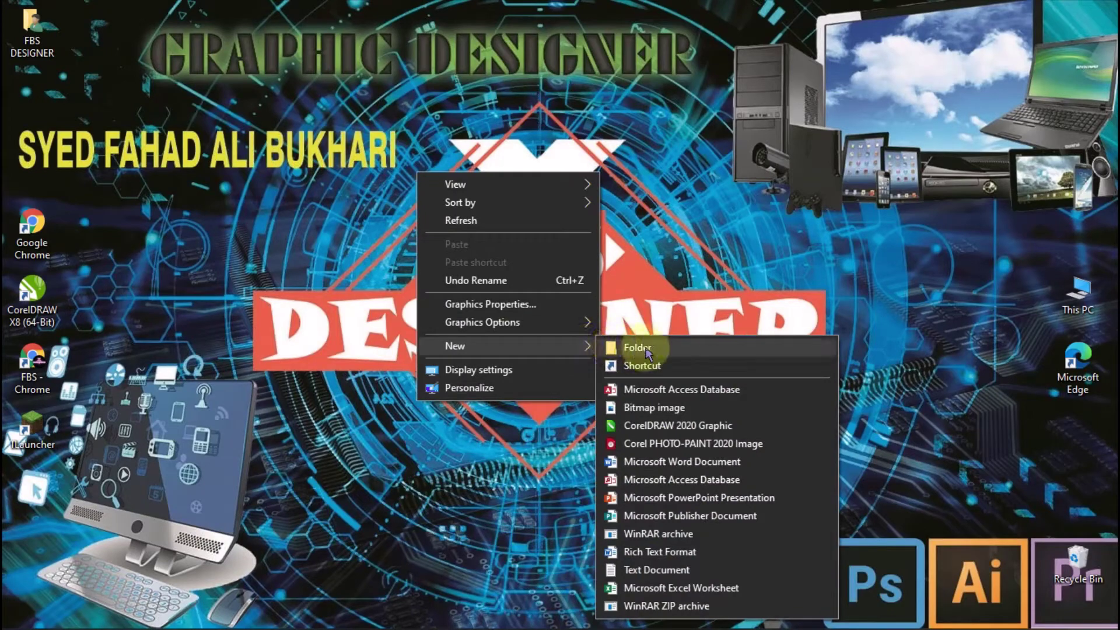
pyautogui.click(749, 502)
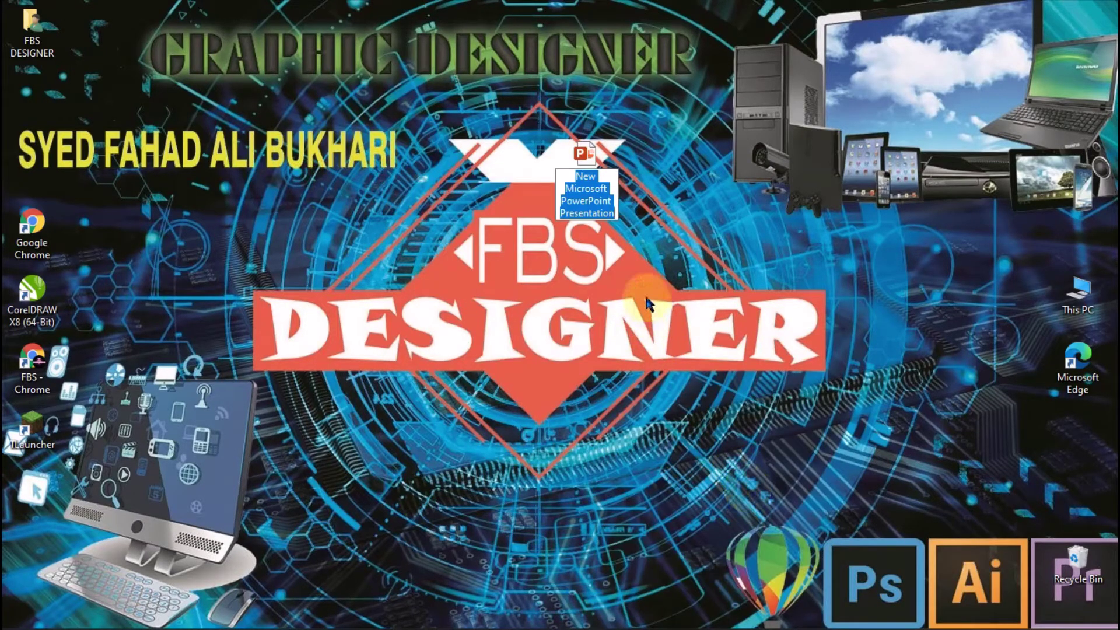
pyautogui.write('P')
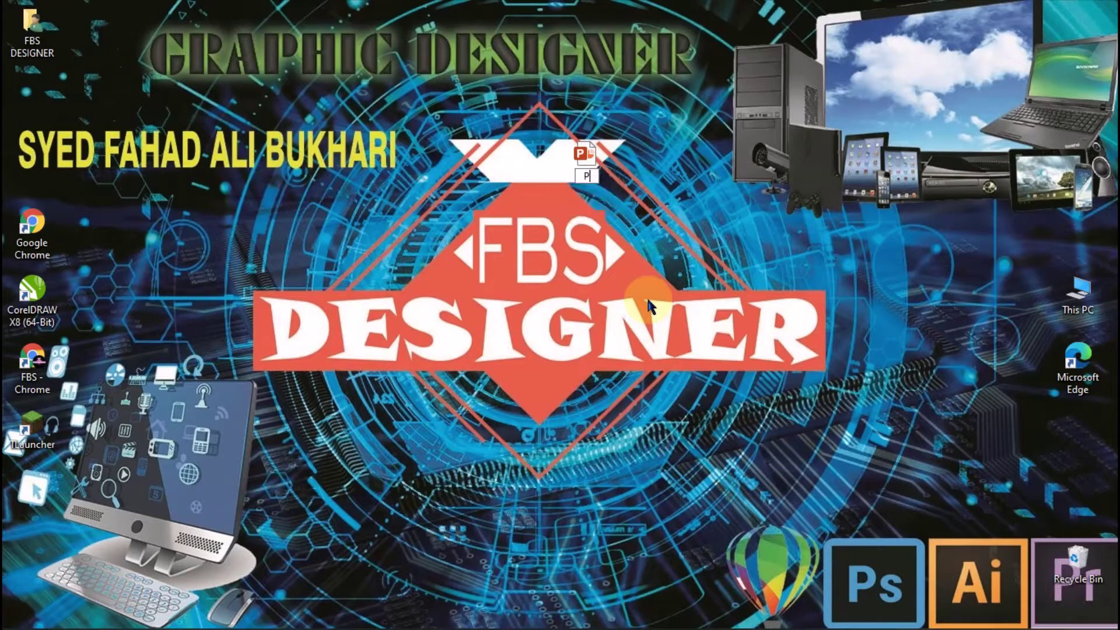
pyautogui.write('resentation')
pyautogui.press('Return')
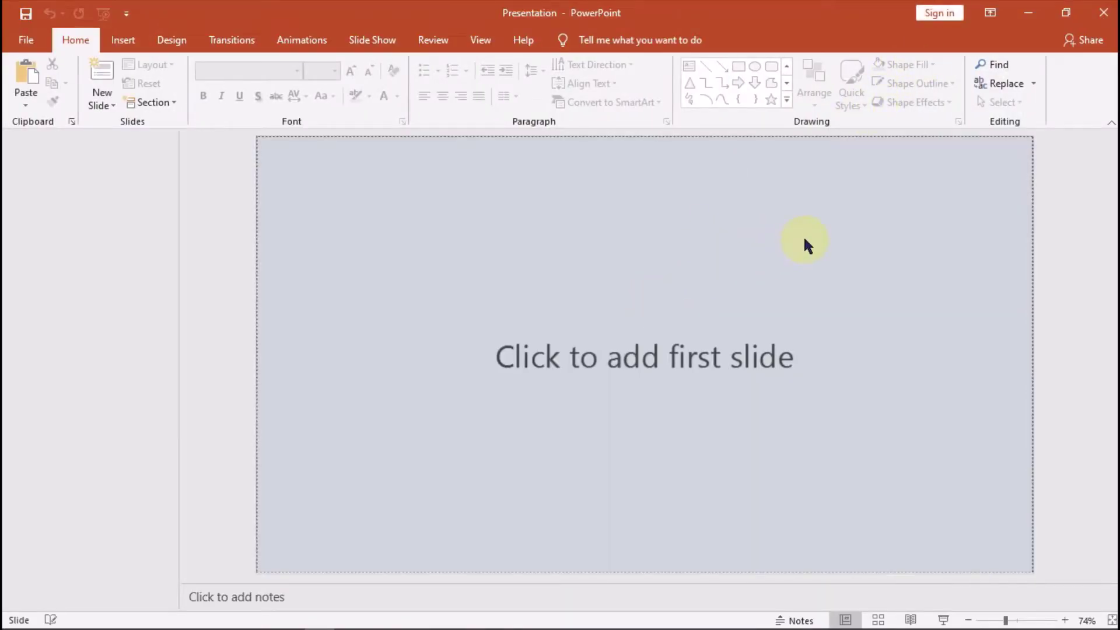
# - Add a first title slide, then four title-and-content slides after it
pyautogui.click(1028, 37)
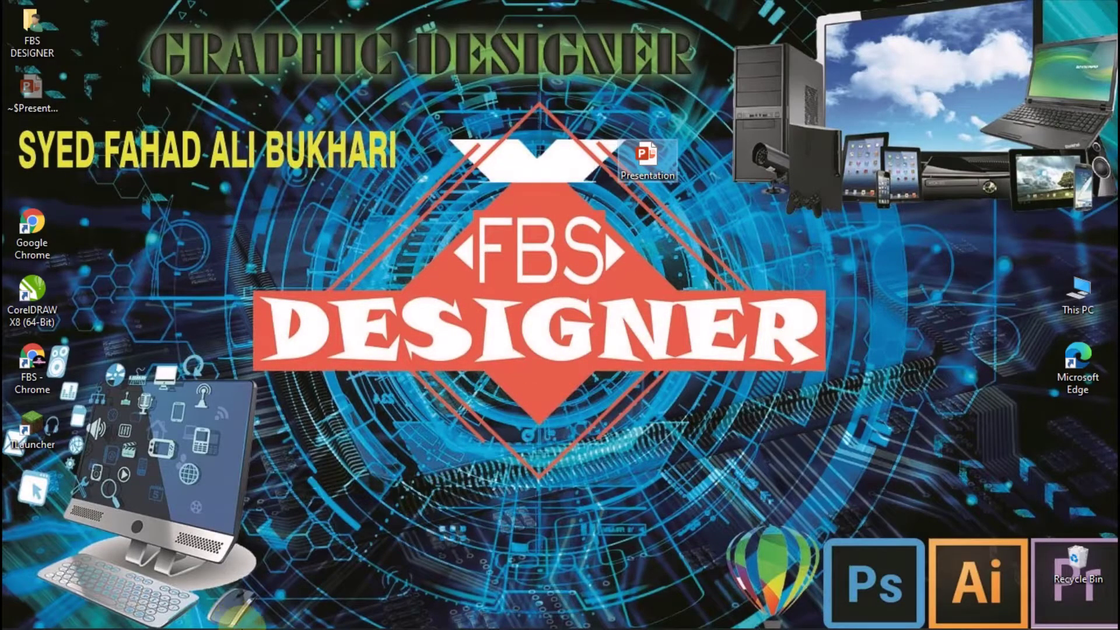
pyautogui.click(319, 617)
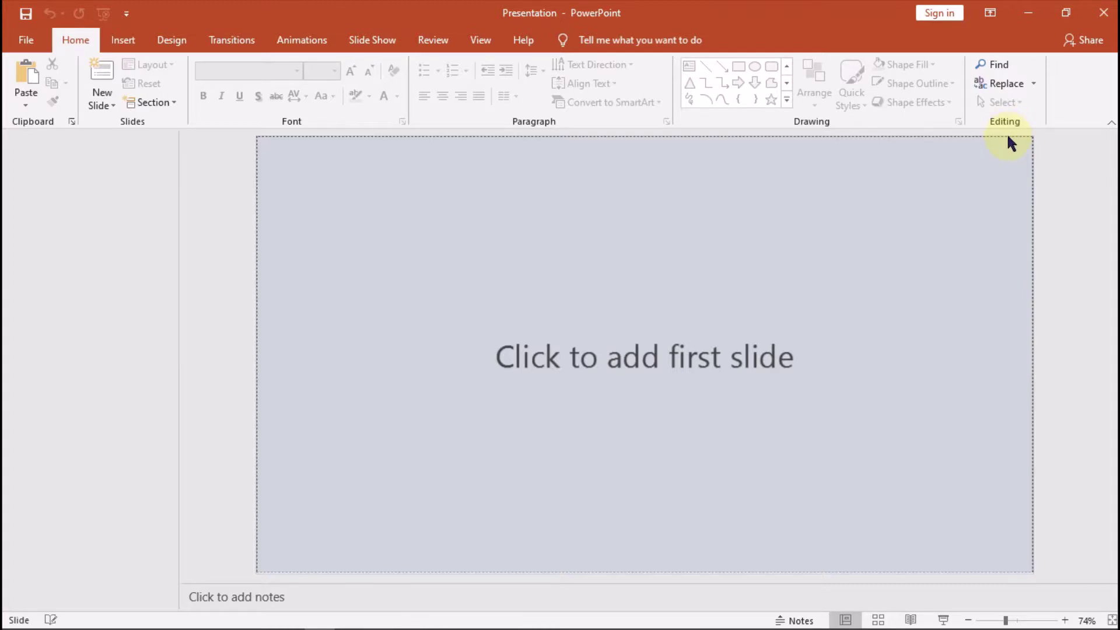
pyautogui.click(642, 358)
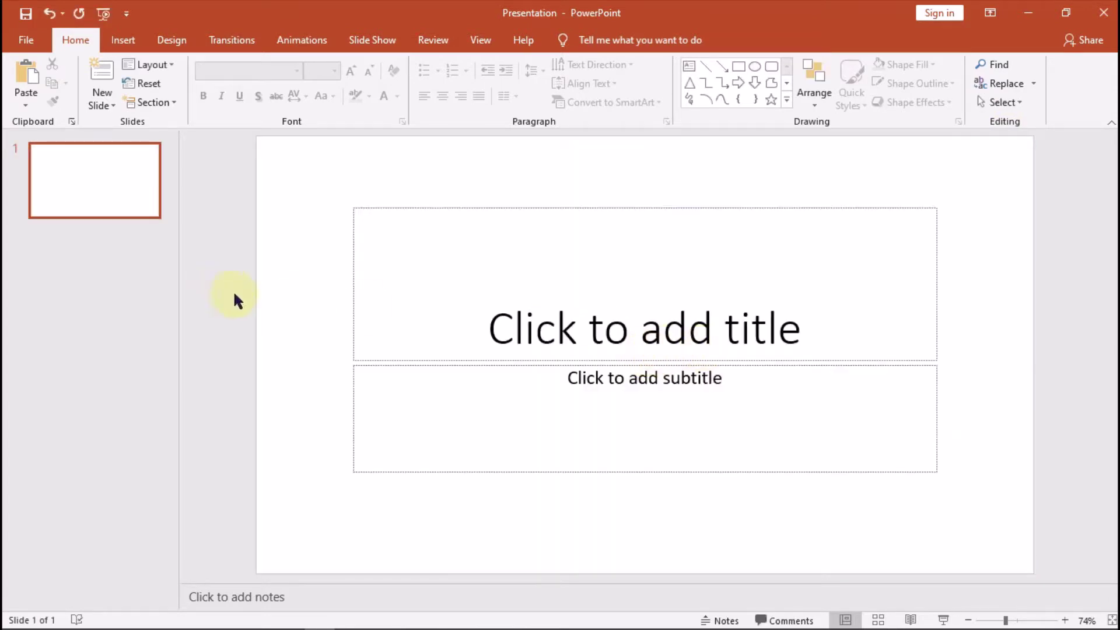
pyautogui.rightClick(96, 195)
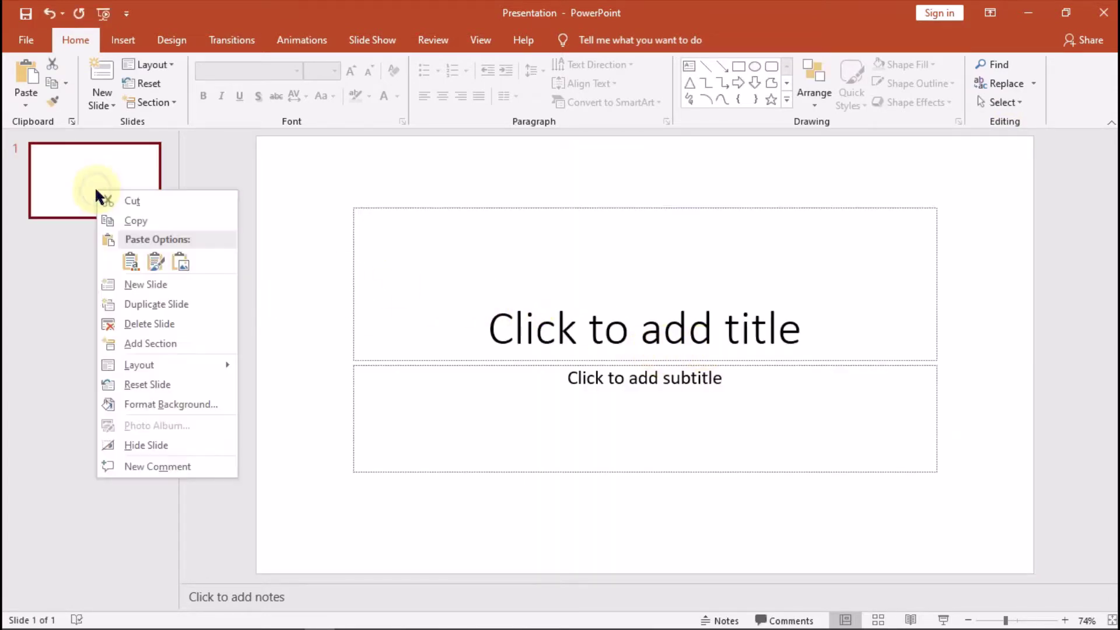
pyautogui.click(139, 285)
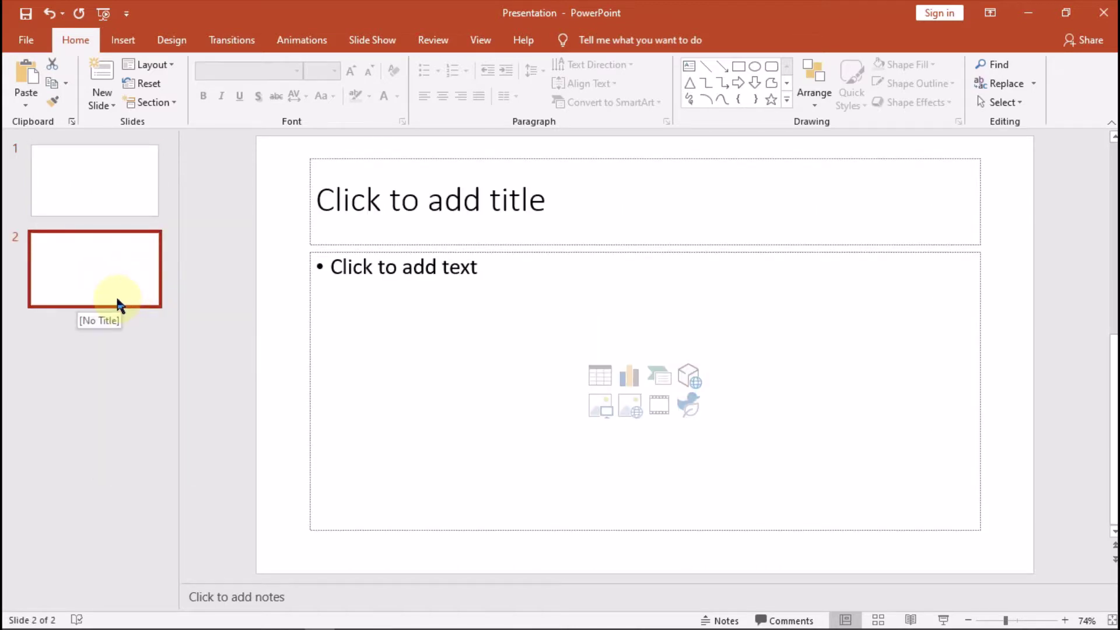
pyautogui.press('Return')
pyautogui.press('Return')
pyautogui.press('Return')
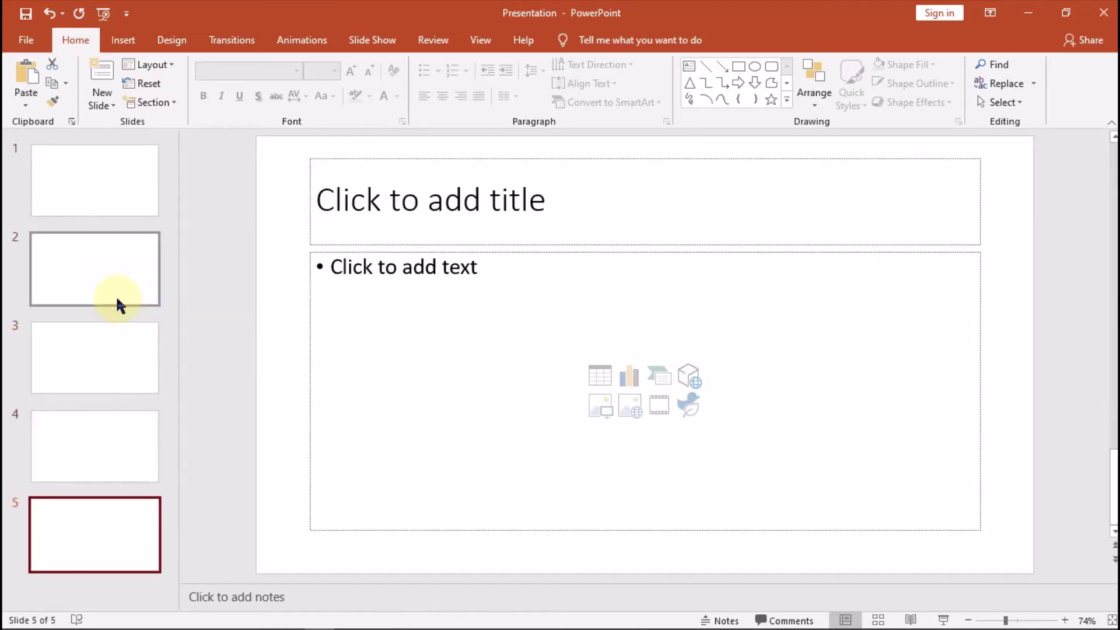
# - Review slides 1 through 5 and return to slide 1
pyautogui.click(103, 187)
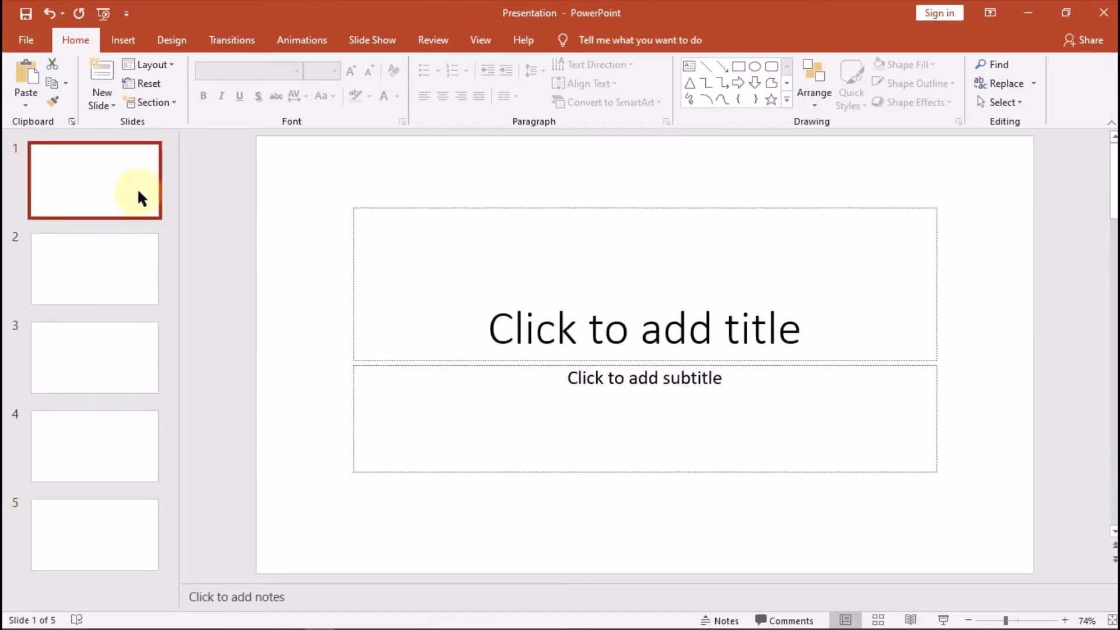
pyautogui.click(96, 271)
pyautogui.click(97, 350)
pyautogui.click(89, 435)
pyautogui.click(92, 505)
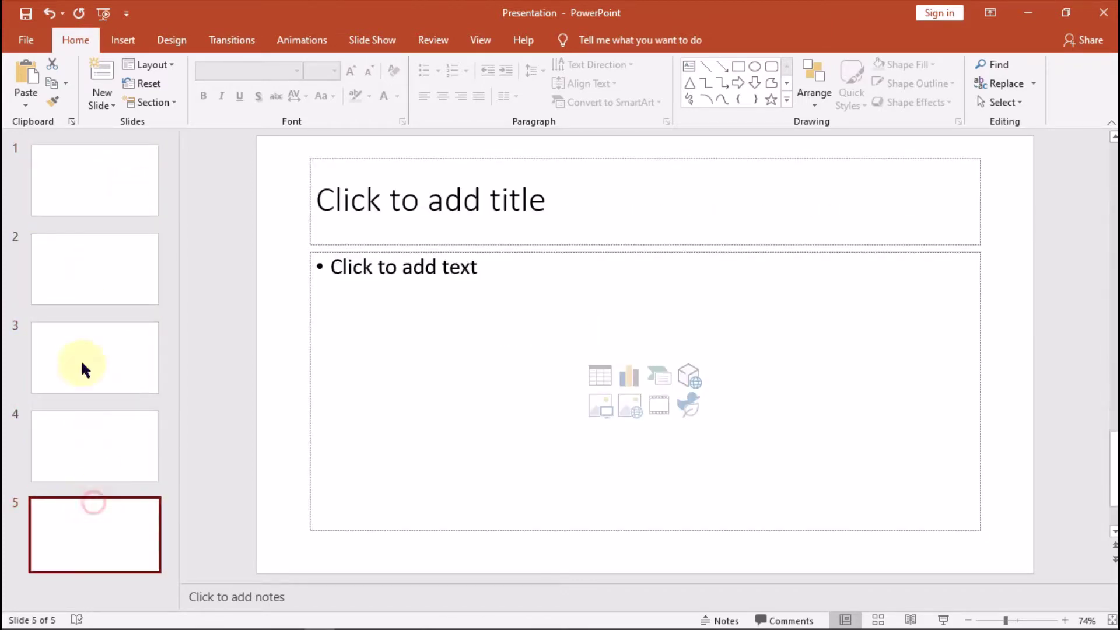
pyautogui.click(75, 147)
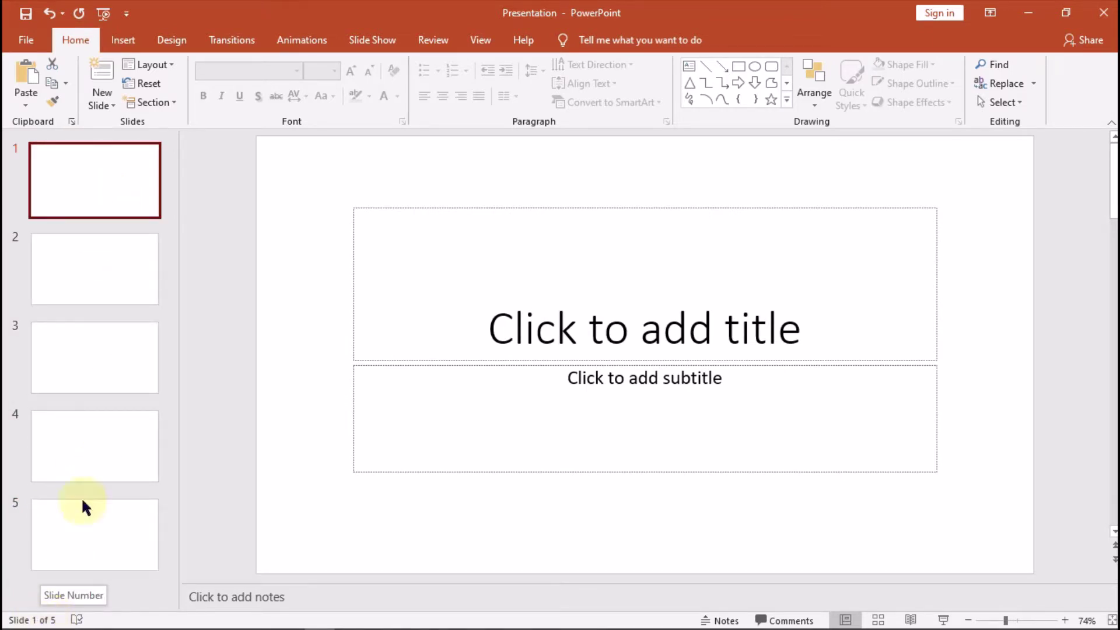
pyautogui.click(108, 370)
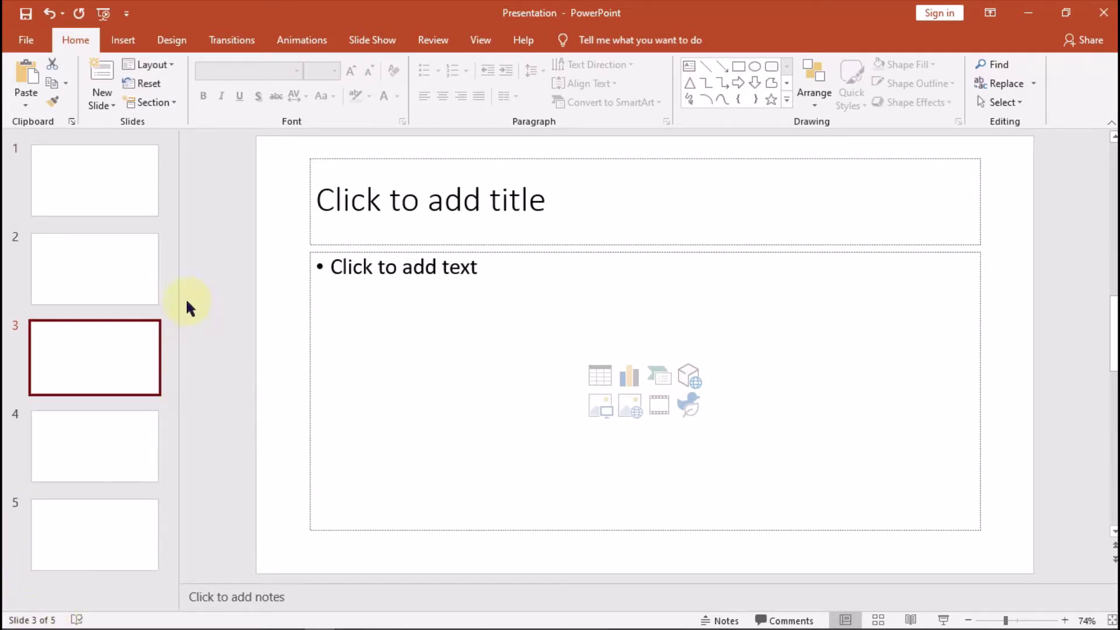
pyautogui.click(131, 196)
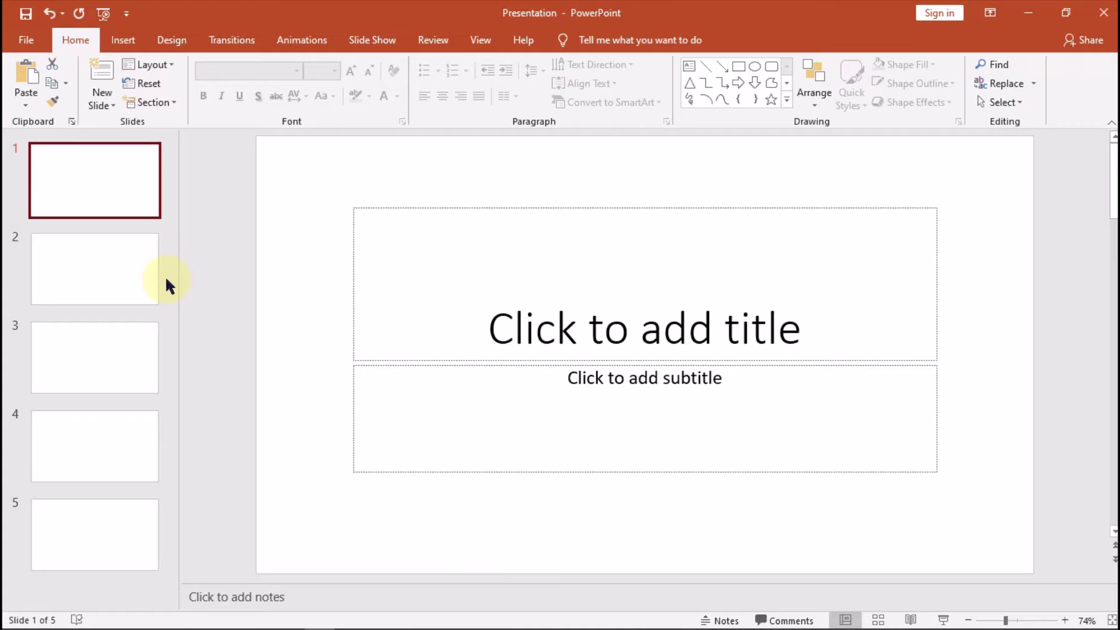
# - Apply the wood-textured Design theme to all five slides and review them
pyautogui.click(175, 39)
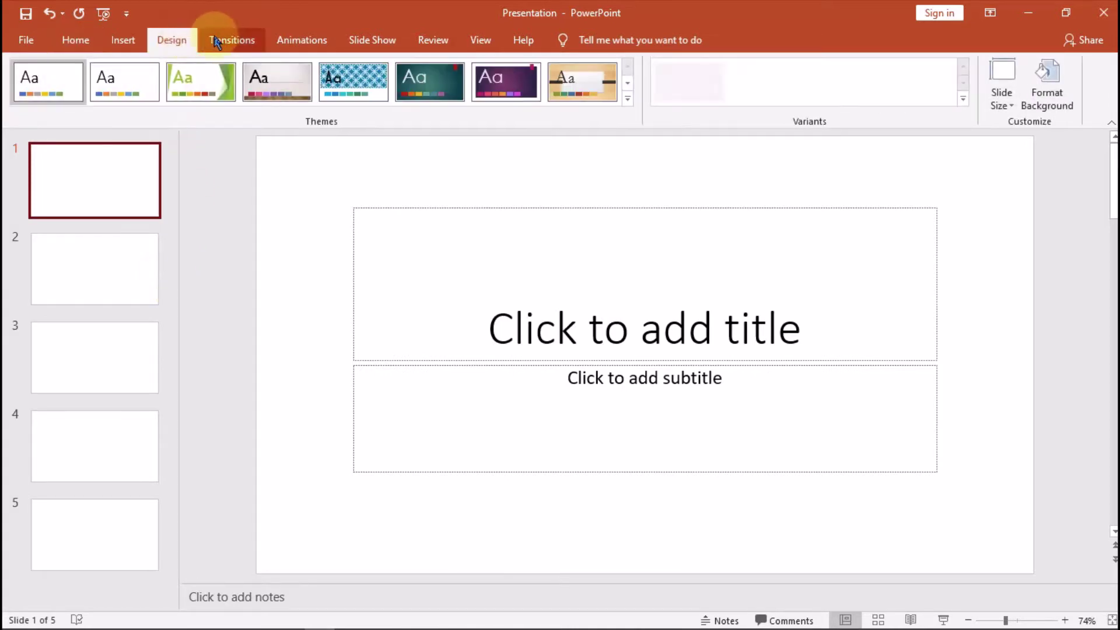
pyautogui.click(561, 87)
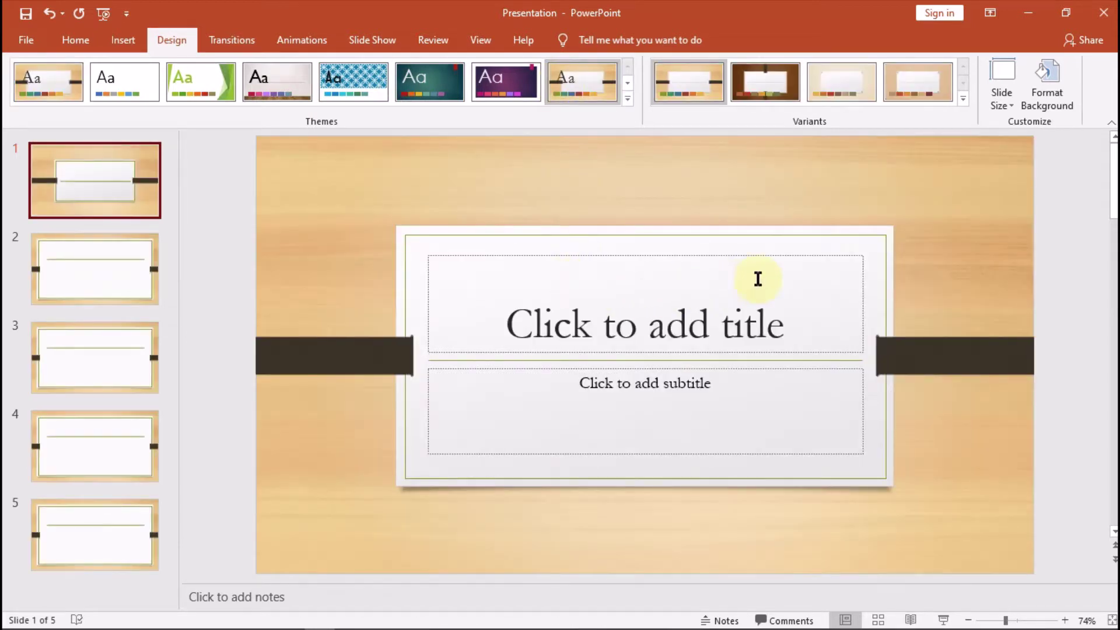
pyautogui.click(115, 261)
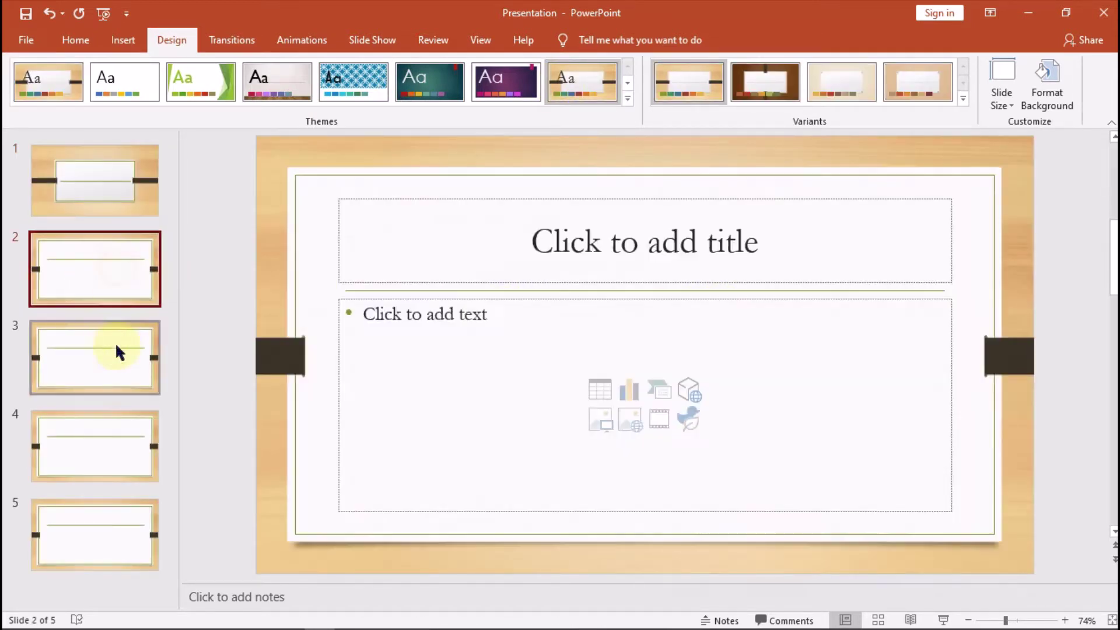
pyautogui.click(114, 342)
pyautogui.click(92, 447)
pyautogui.click(104, 513)
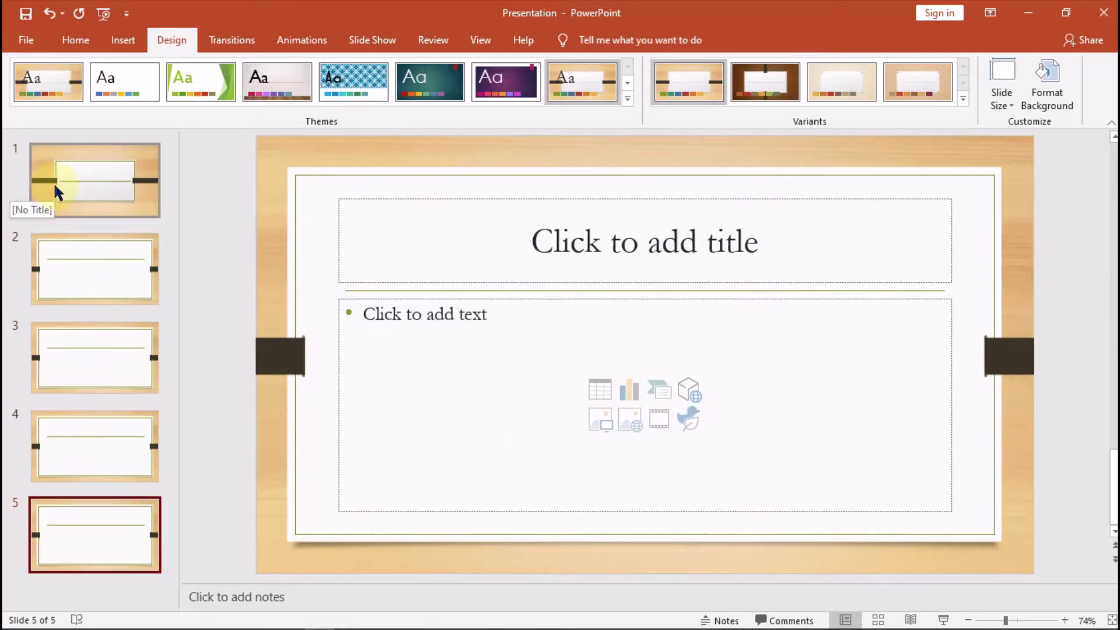
pyautogui.click(56, 187)
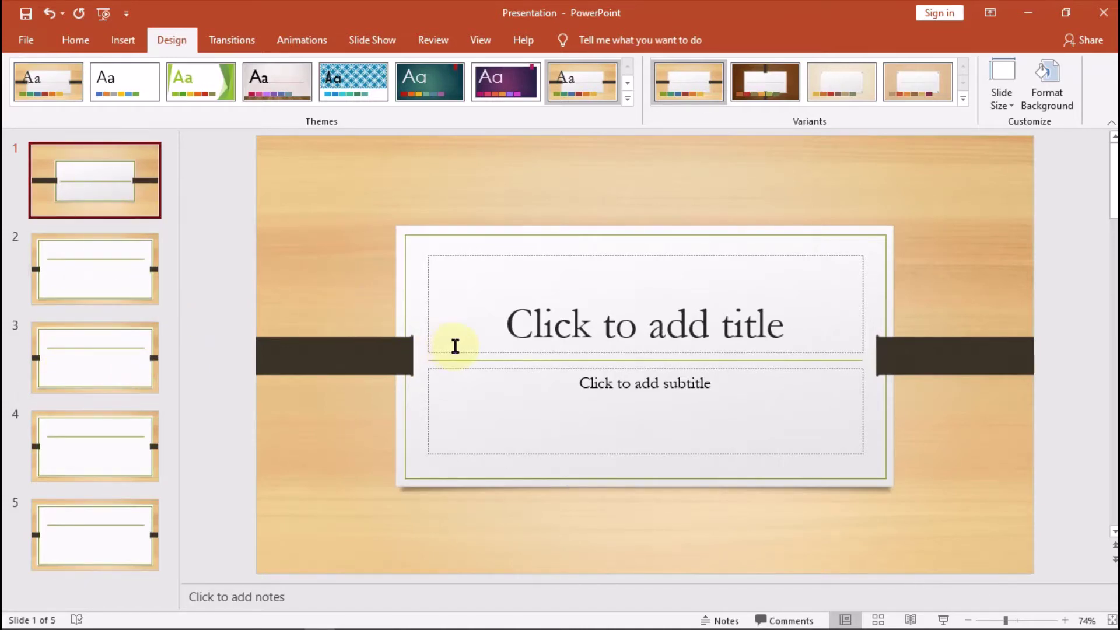
# - Delete the empty title and subtitle placeholders from slide 1
pyautogui.click(77, 280)
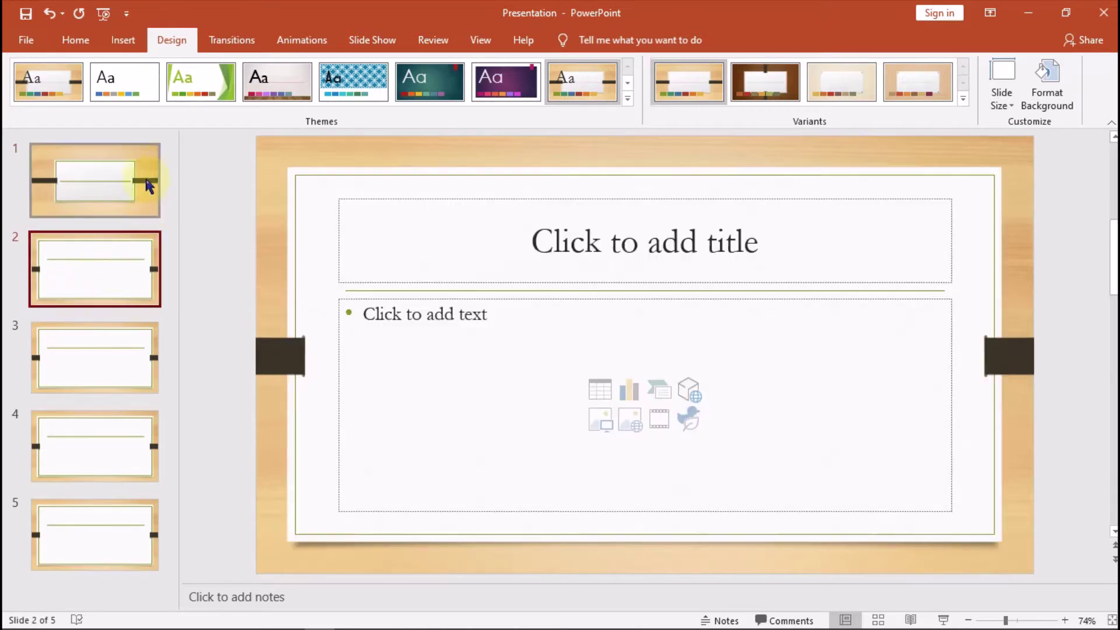
pyautogui.click(138, 154)
pyautogui.click(533, 257)
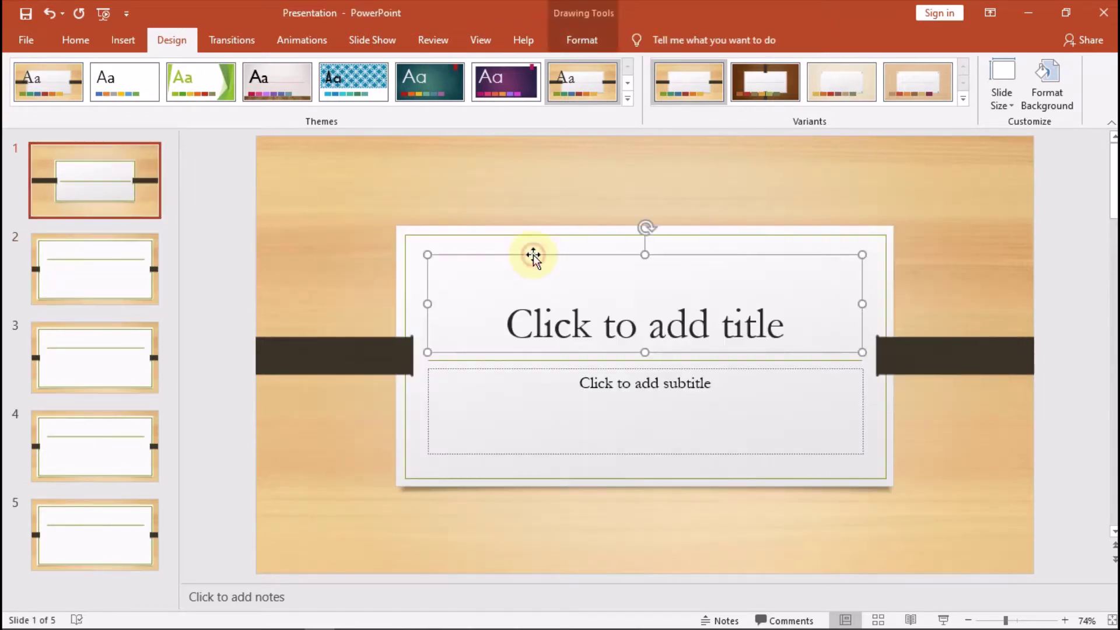
pyautogui.press('Delete')
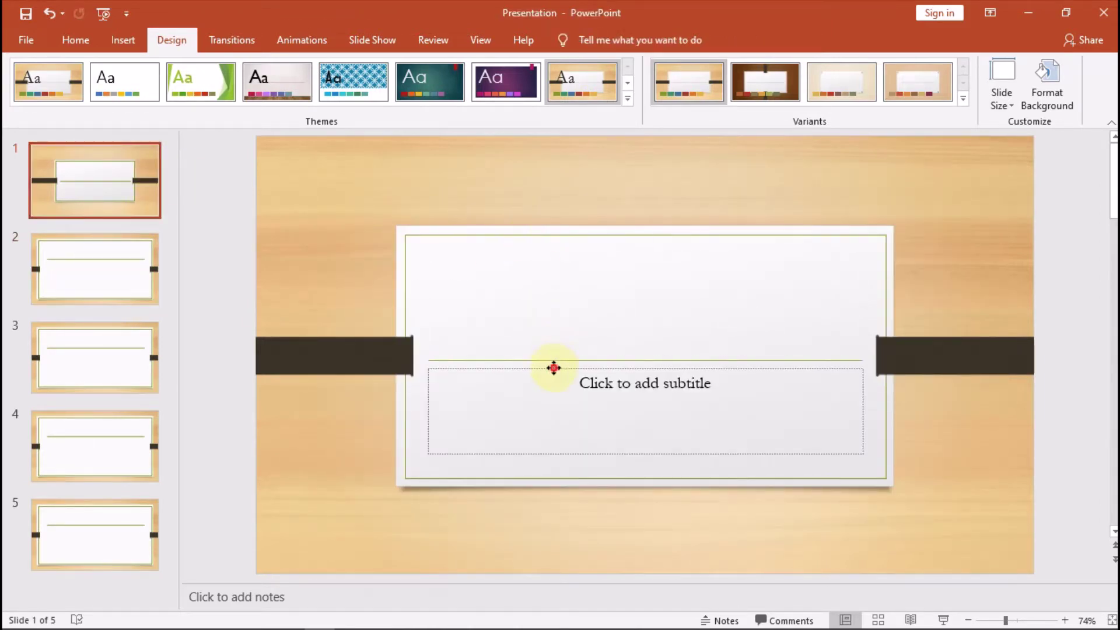
pyautogui.click(555, 363)
pyautogui.press('Delete')
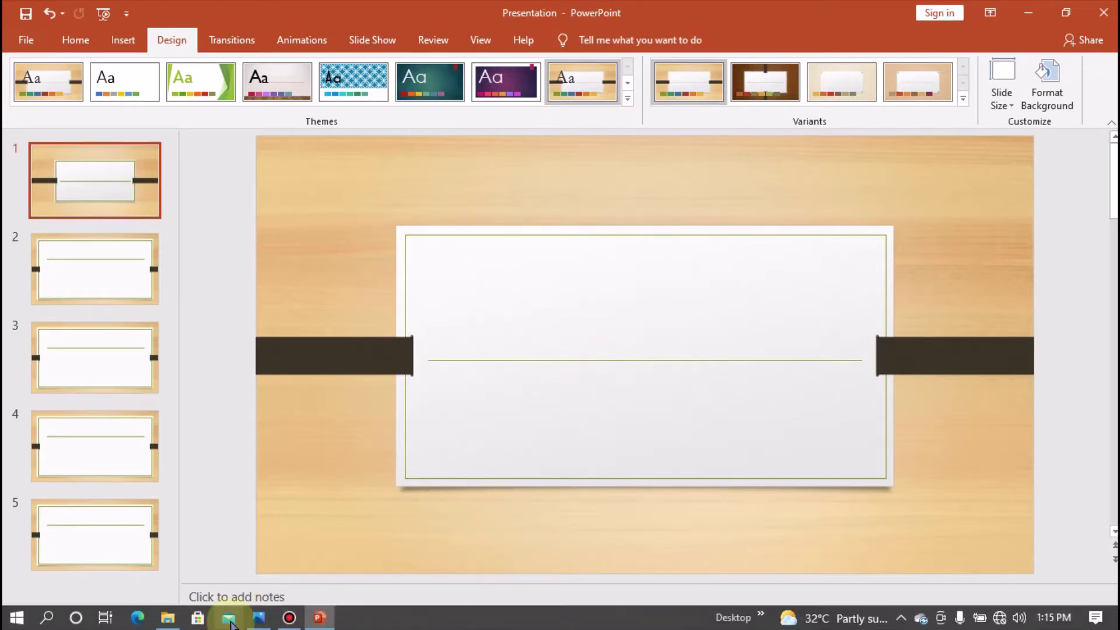
# - Browse to This PC > Personal Disk (D:) > Desktop in File Explorer
pyautogui.click(169, 619)
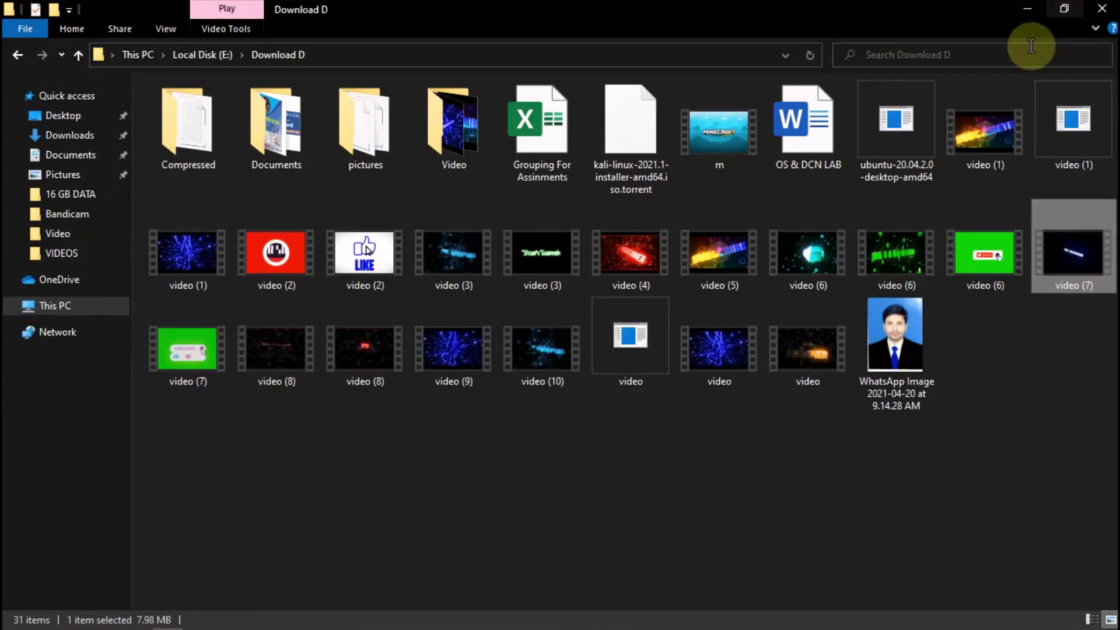
pyautogui.click(1027, 9)
pyautogui.click(167, 619)
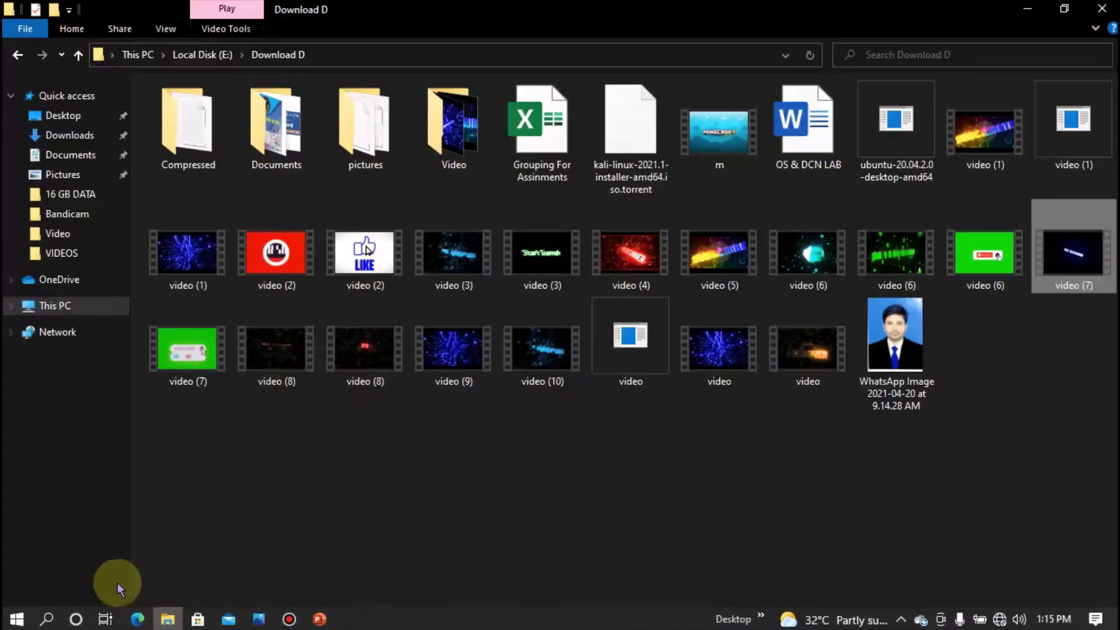
pyautogui.click(166, 618)
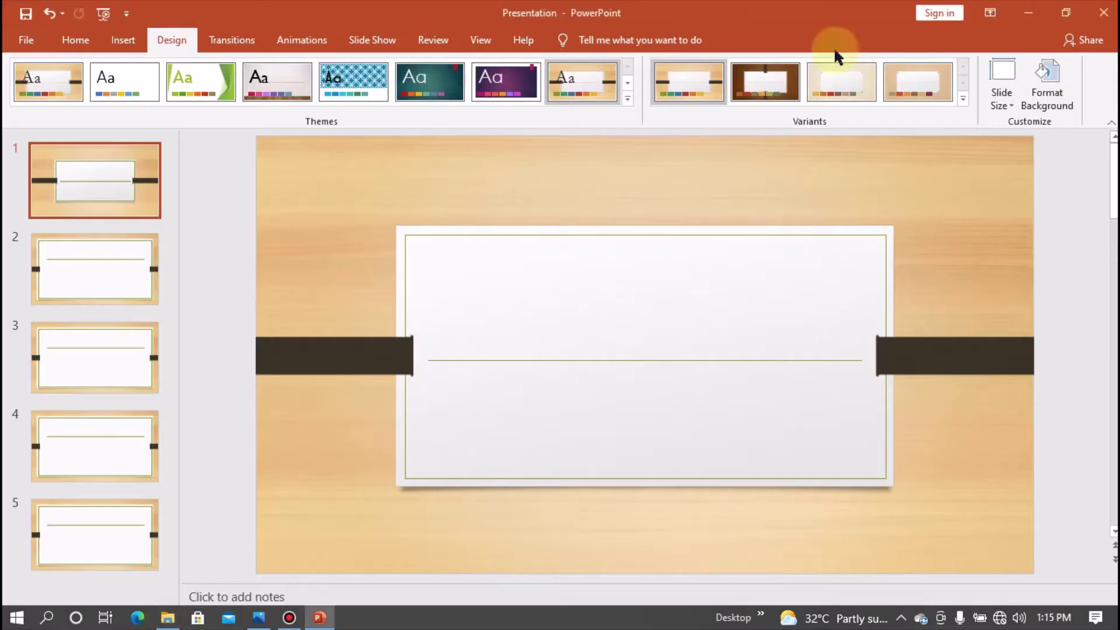
pyautogui.click(1028, 8)
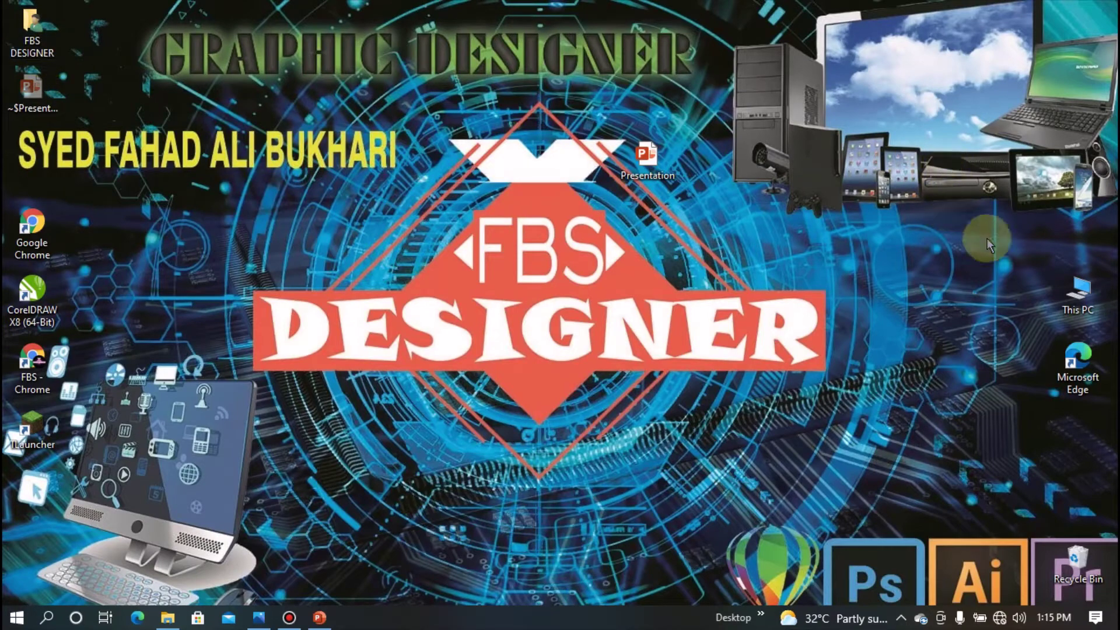
pyautogui.doubleClick(1076, 288)
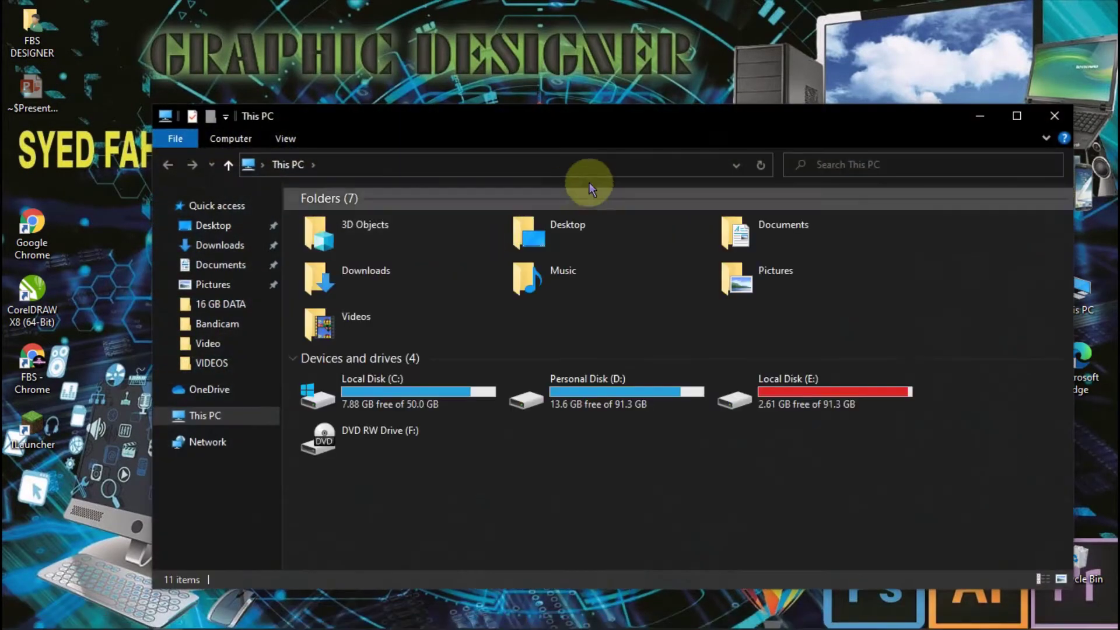
pyautogui.doubleClick(589, 119)
pyautogui.doubleClick(517, 246)
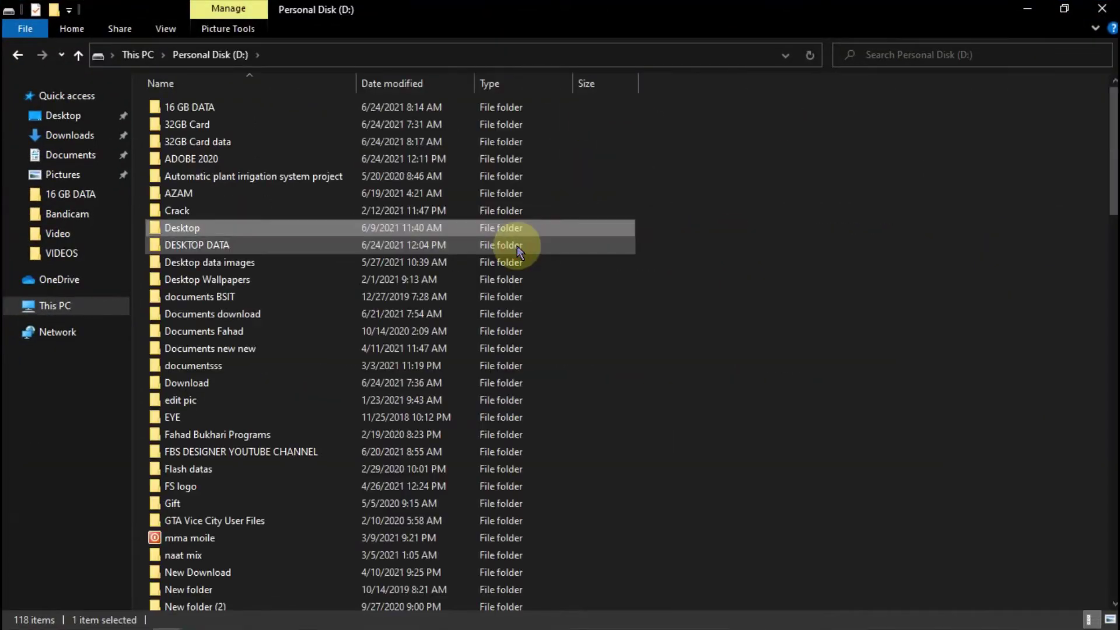
pyautogui.doubleClick(274, 229)
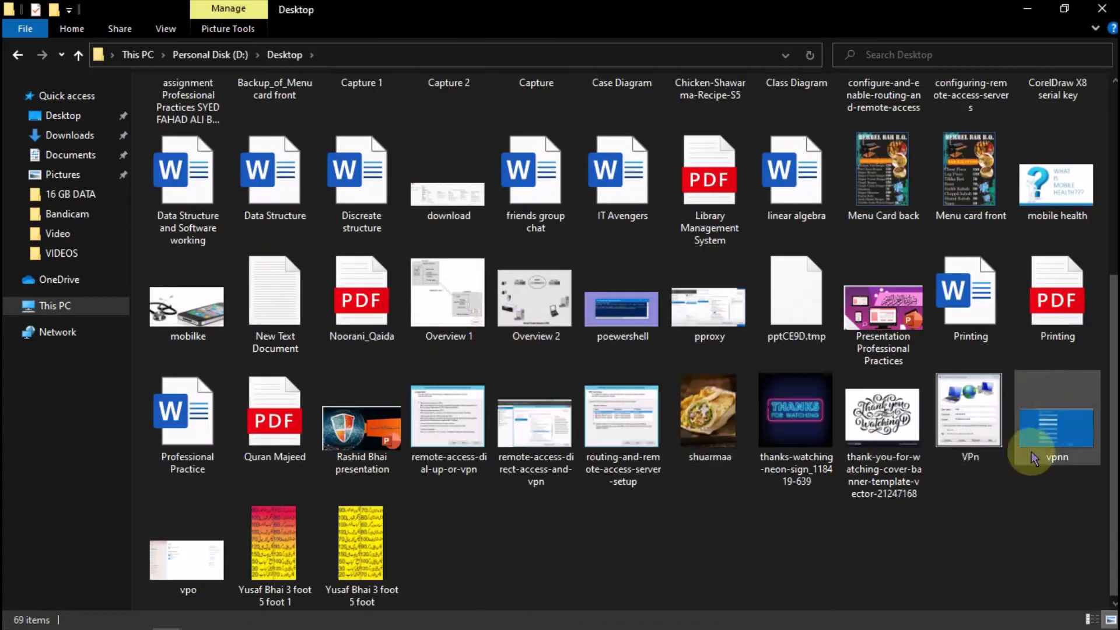
# - Drag the Bismillah calligraphy image through the PowerPoint taskbar button onto slide 1
pyautogui.scroll(3, 945, 355)
pyautogui.scroll(-3, 924, 361)
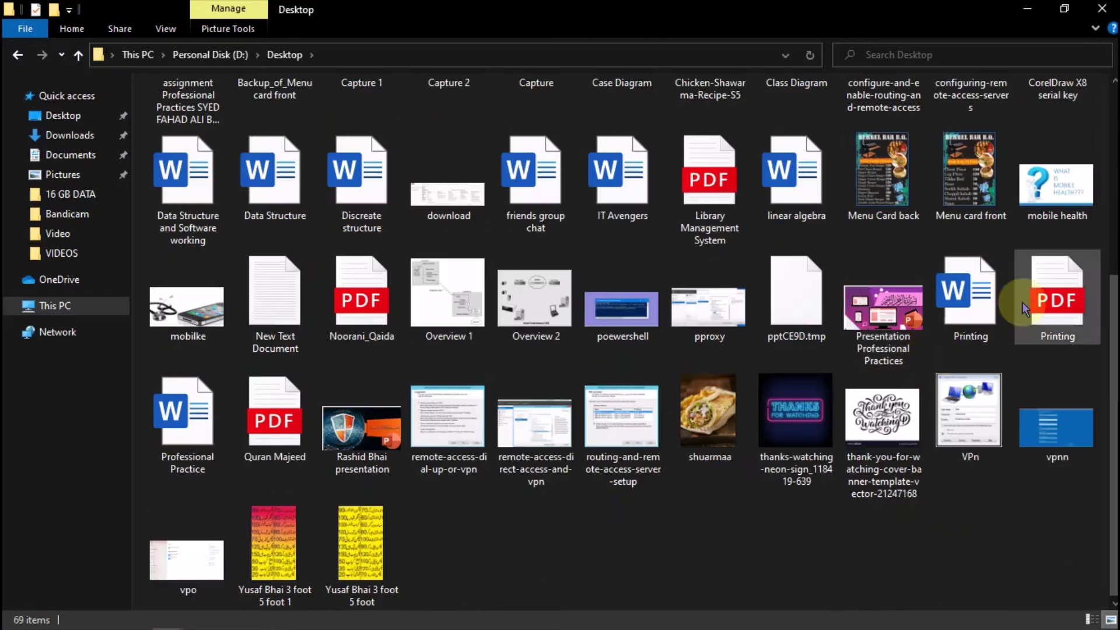
pyautogui.scroll(3, 583, 262)
pyautogui.moveTo(1053, 177); pyautogui.dragTo(327, 623)
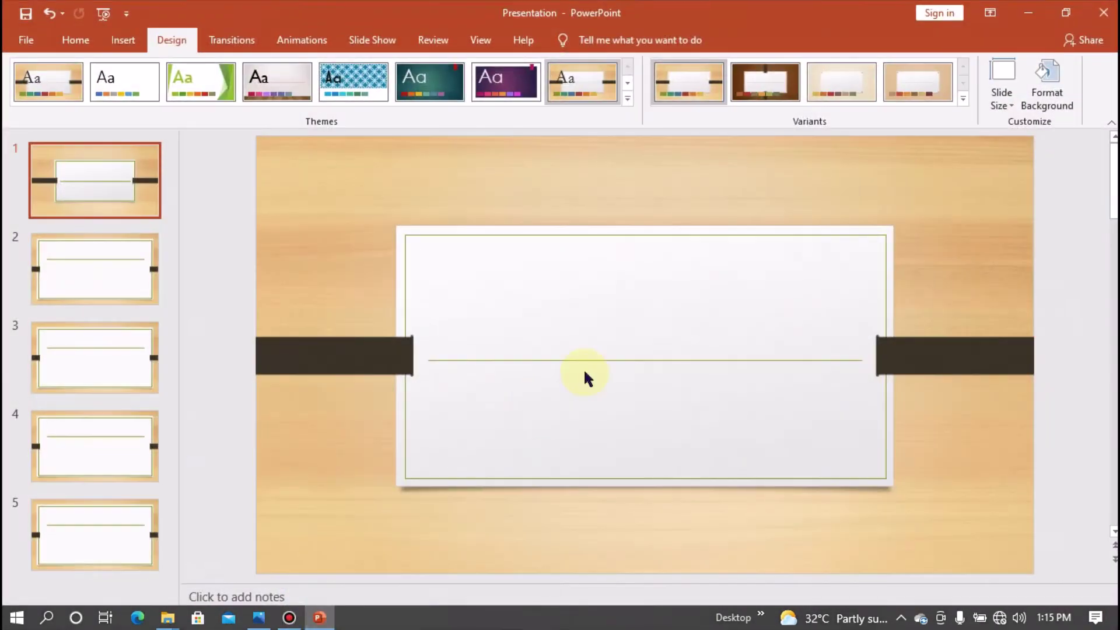
pyautogui.moveTo(326, 623); pyautogui.dragTo(589, 374)
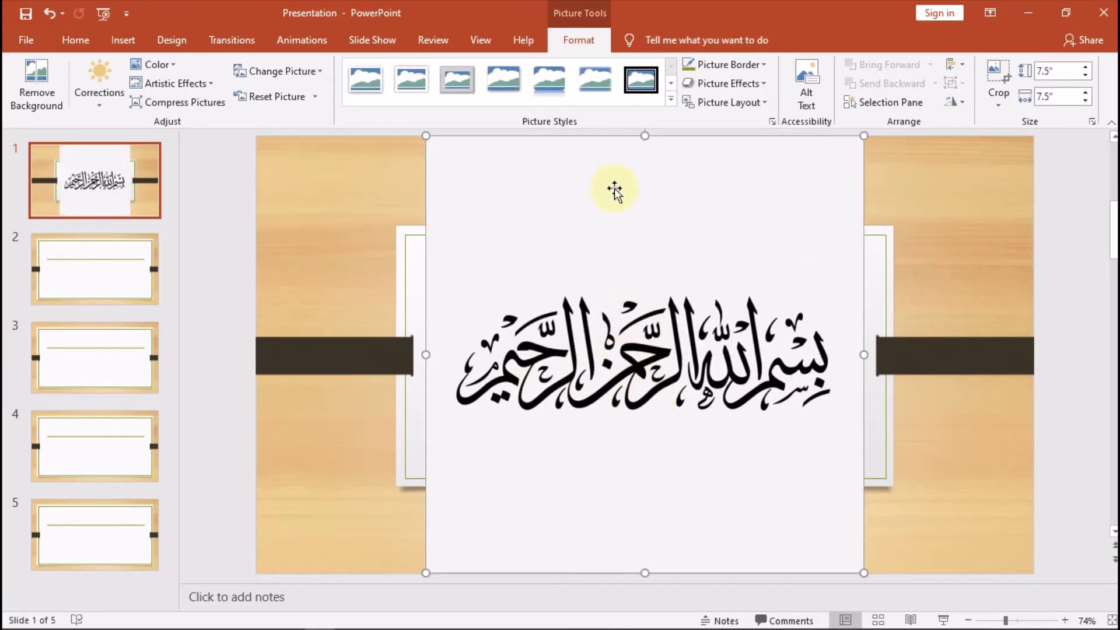
# - Crop the Bismillah picture's blank top and bottom bands, reducing it from 5.01 to 2.45 inches tall
pyautogui.click(999, 78)
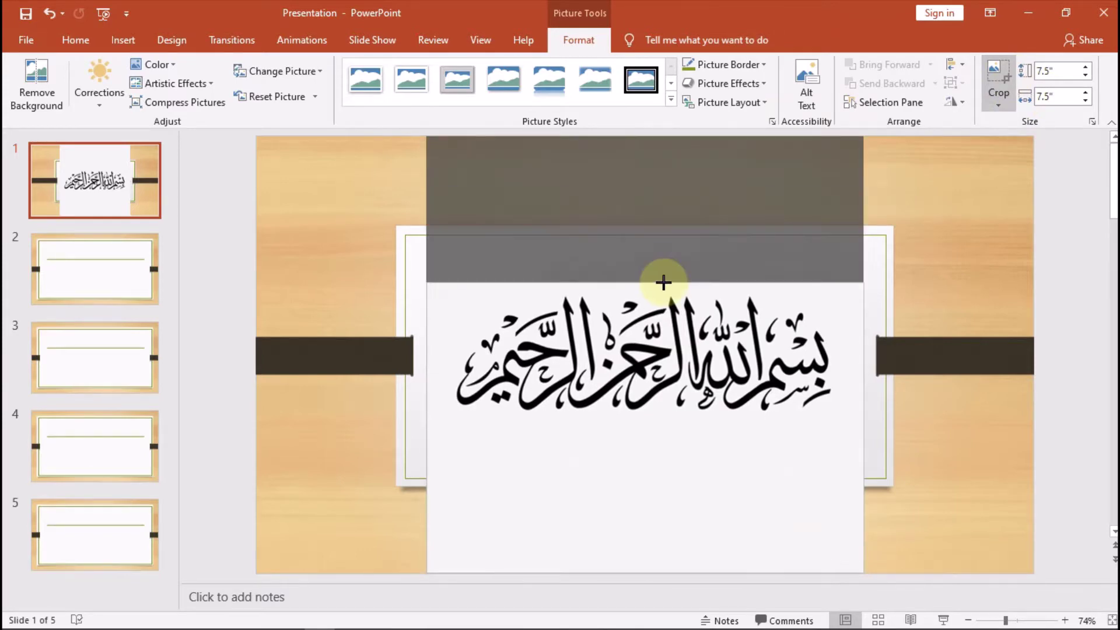
pyautogui.moveTo(646, 139); pyautogui.dragTo(646, 282)
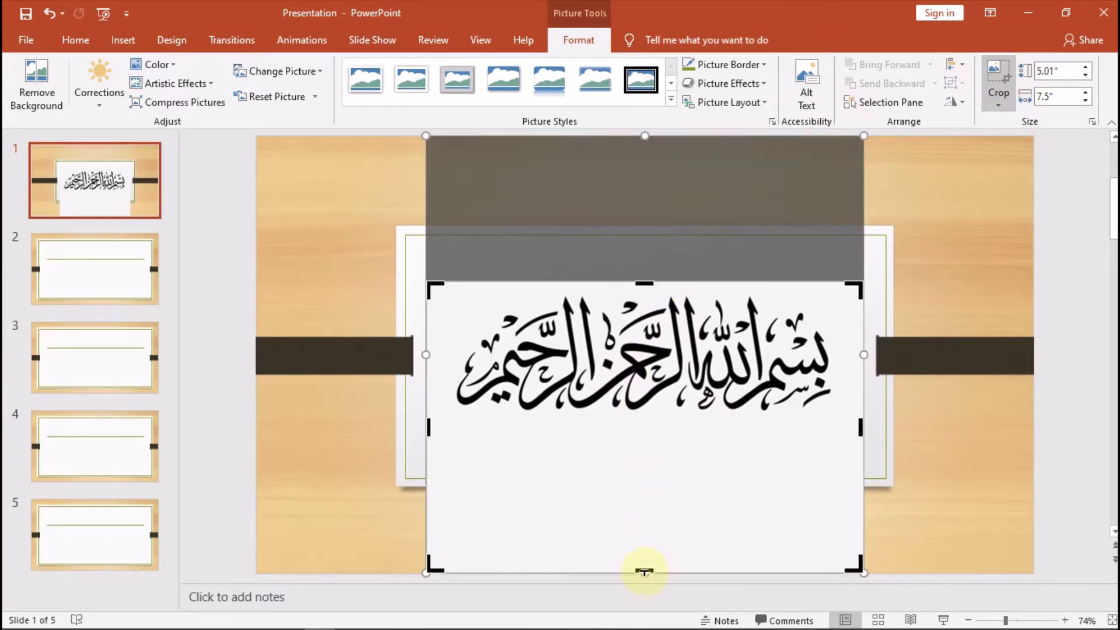
pyautogui.moveTo(644, 572); pyautogui.dragTo(661, 424)
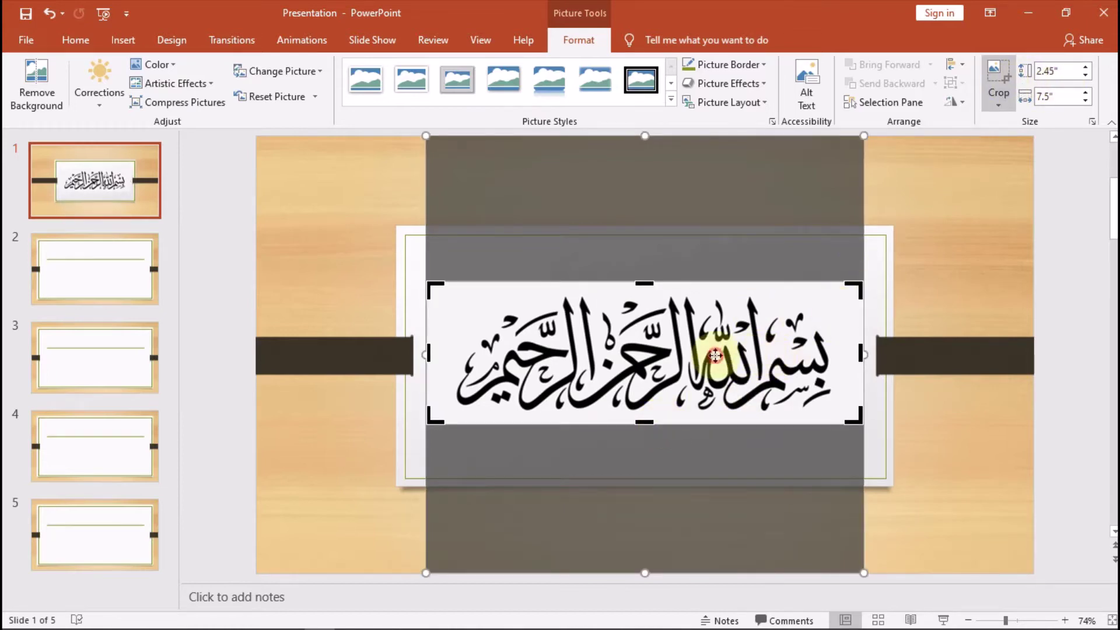
pyautogui.moveTo(713, 357); pyautogui.dragTo(713, 357)
pyautogui.click(998, 79)
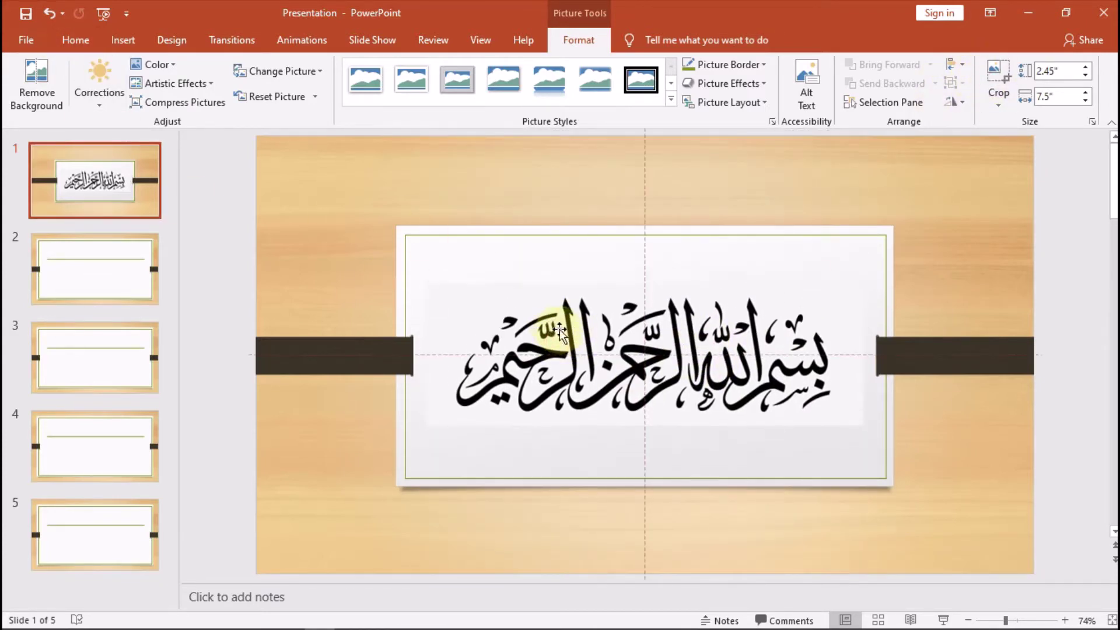
pyautogui.click(945, 254)
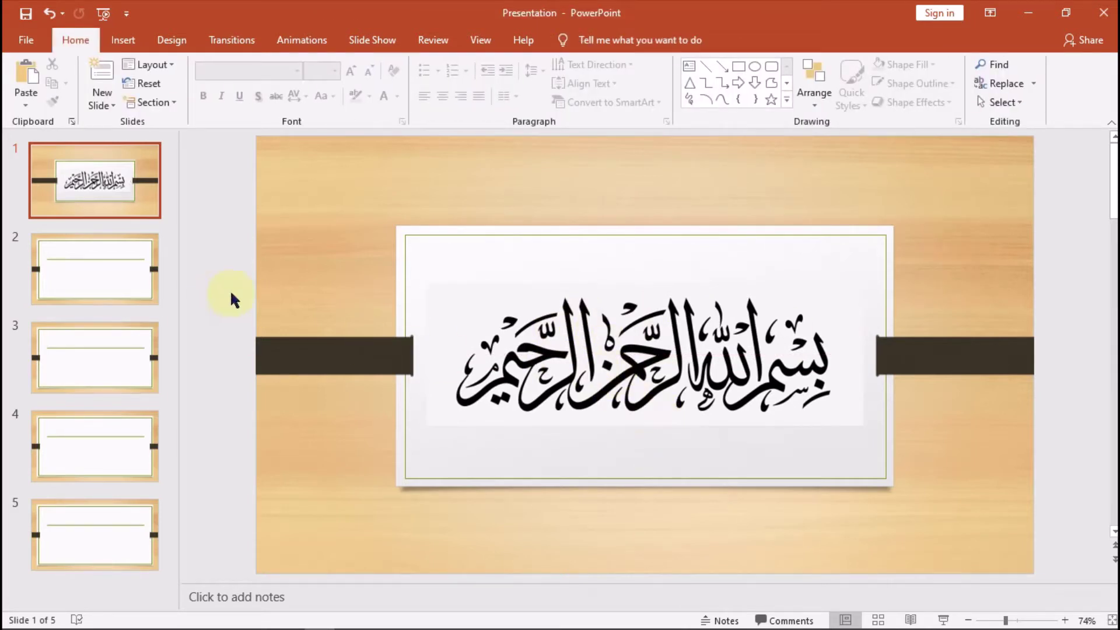
# - Type 'Presented By' as the title of slide 2
pyautogui.click(69, 279)
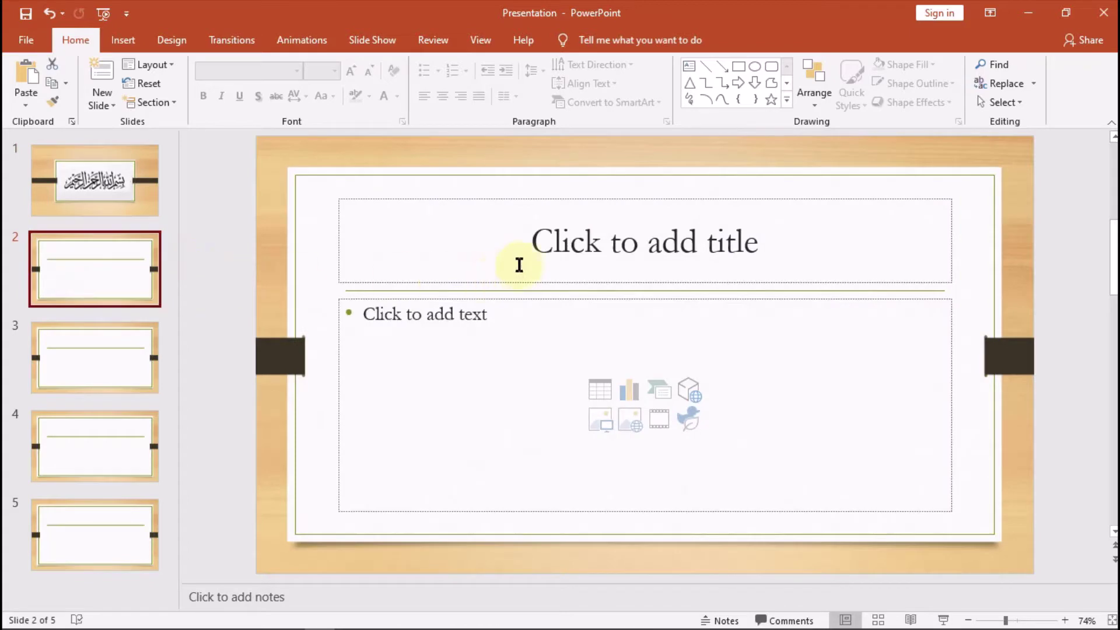
pyautogui.click(519, 265)
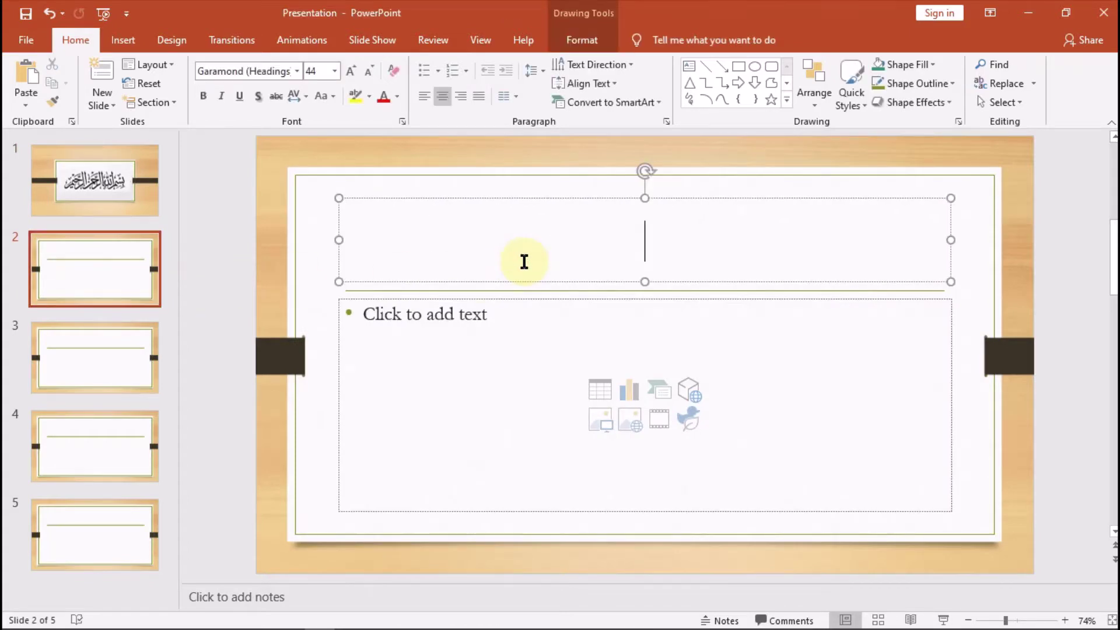
pyautogui.write('Present')
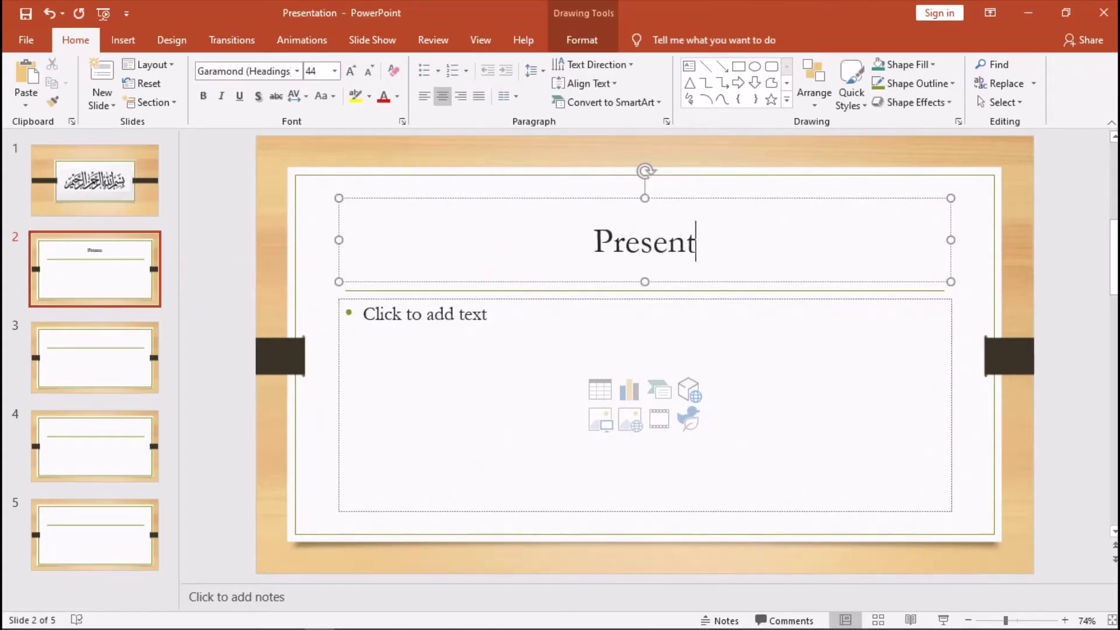
pyautogui.write('ed By')
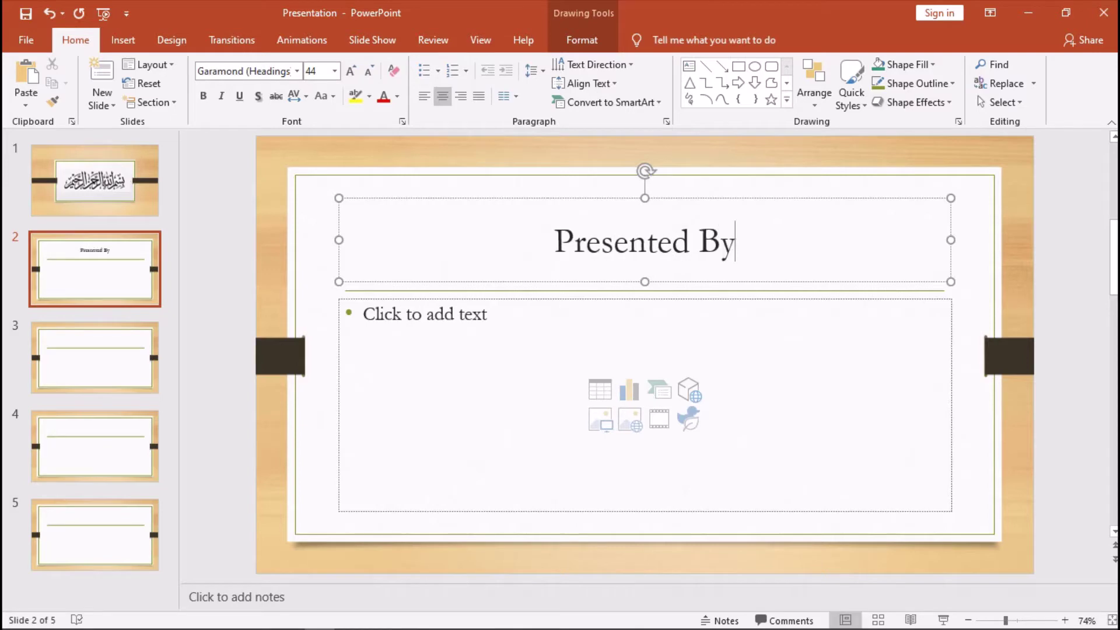
# - Format the title as red, bold, underlined, shadowed Bernard MT Condensed
pyautogui.click(596, 254)
pyautogui.tripleClick(596, 255)
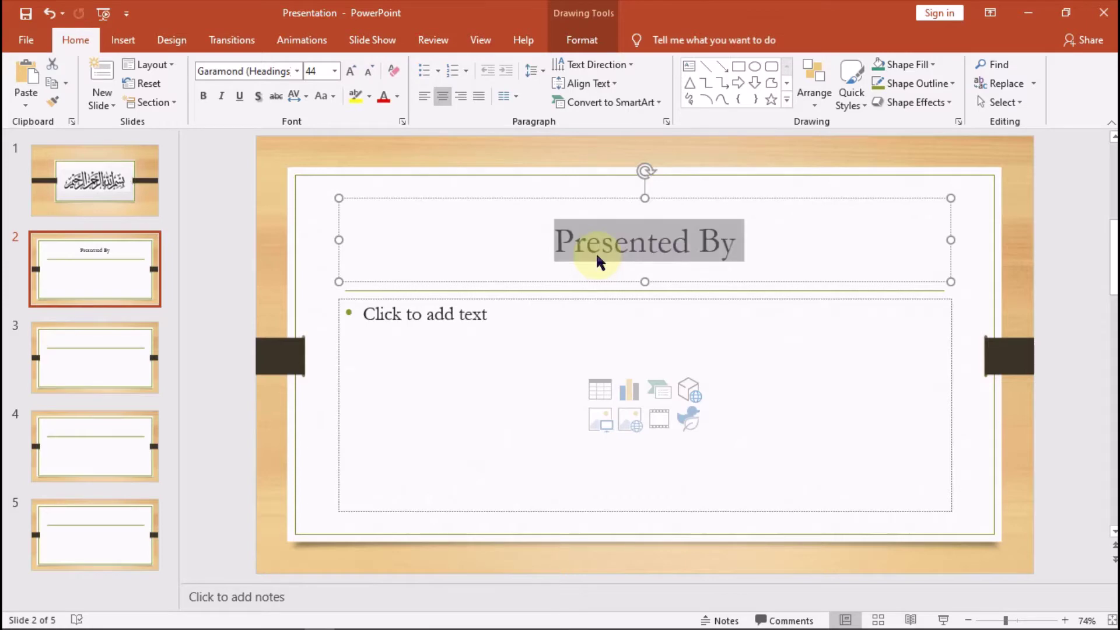
pyautogui.click(297, 70)
pyautogui.scroll(-6, 244, 268)
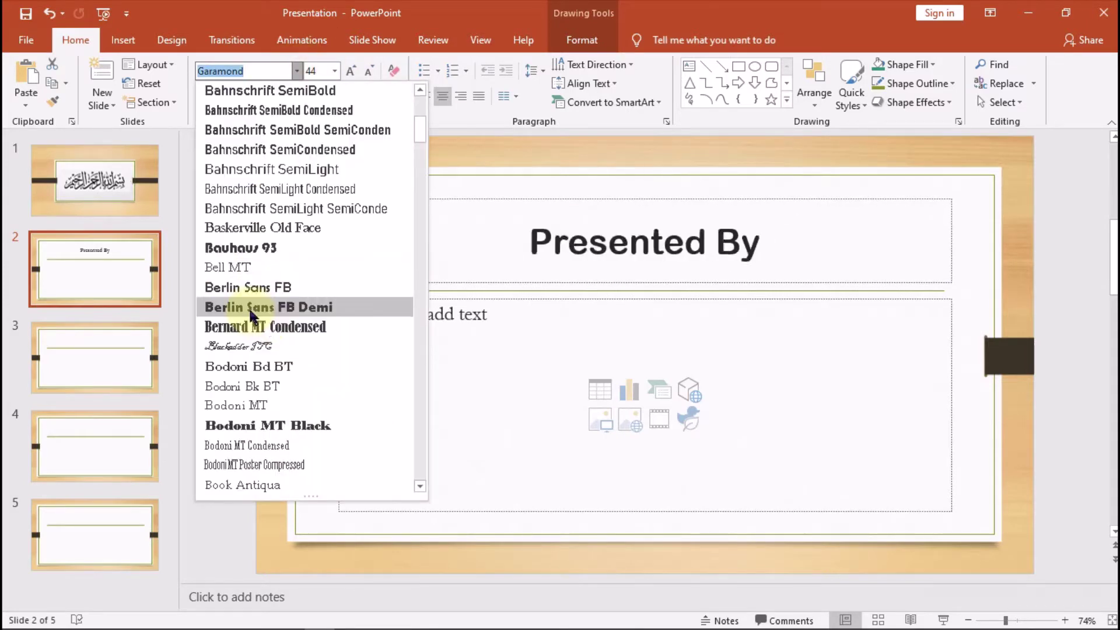
pyautogui.click(298, 326)
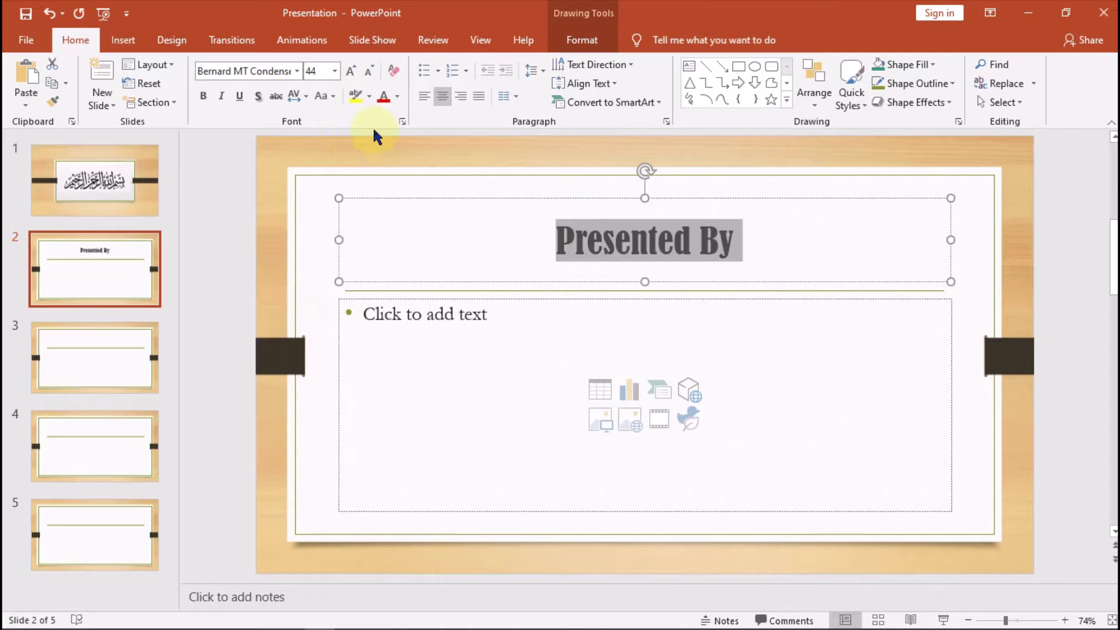
pyautogui.click(382, 97)
pyautogui.hotkey('ctrl', 'b')
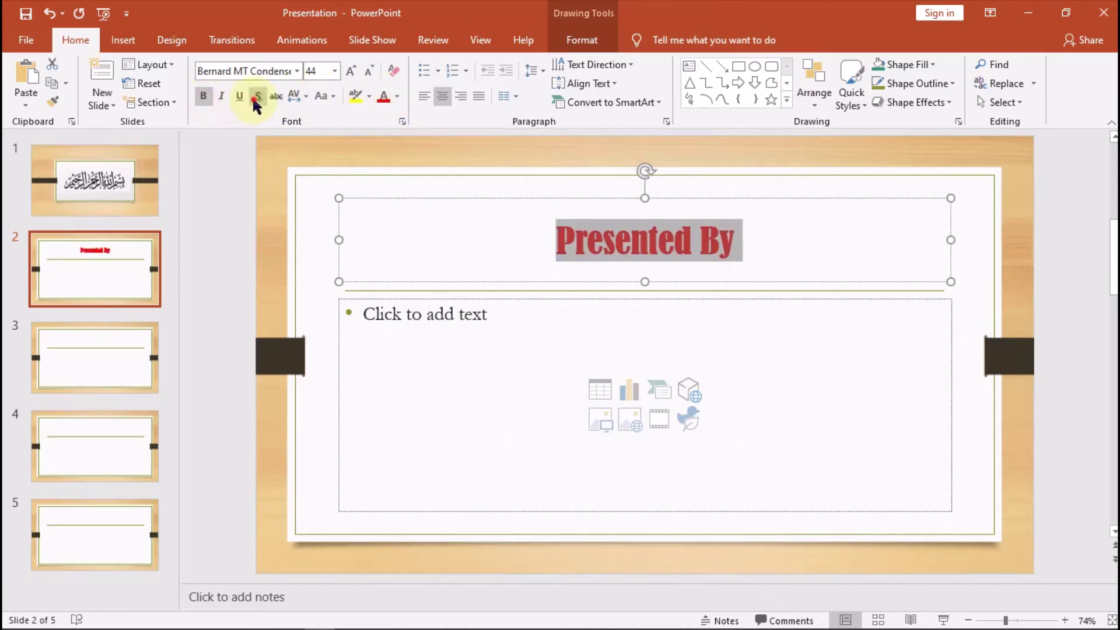
pyautogui.click(258, 95)
pyautogui.click(240, 95)
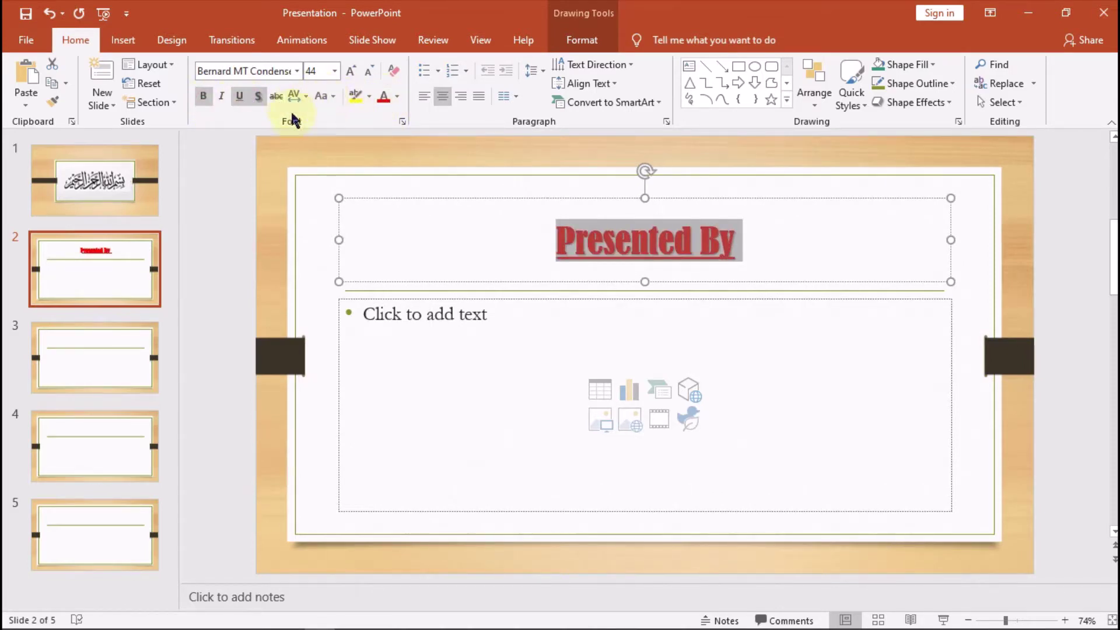
pyautogui.click(446, 319)
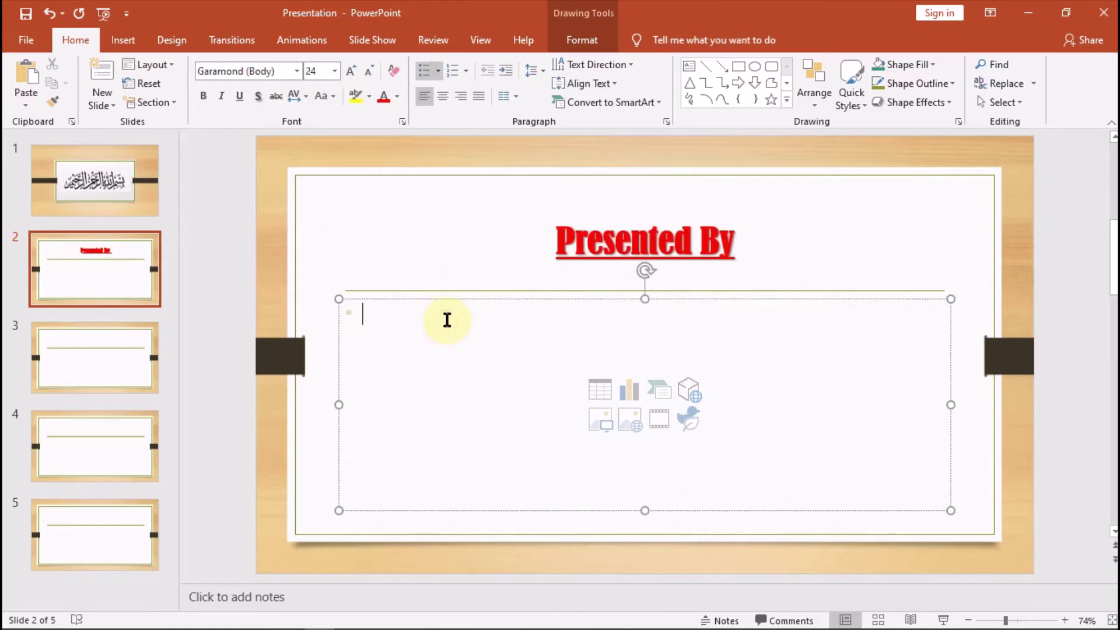
# - List Name, Class, Roll # and Topics as bullets in slide 2's body
pyautogui.write('Name')
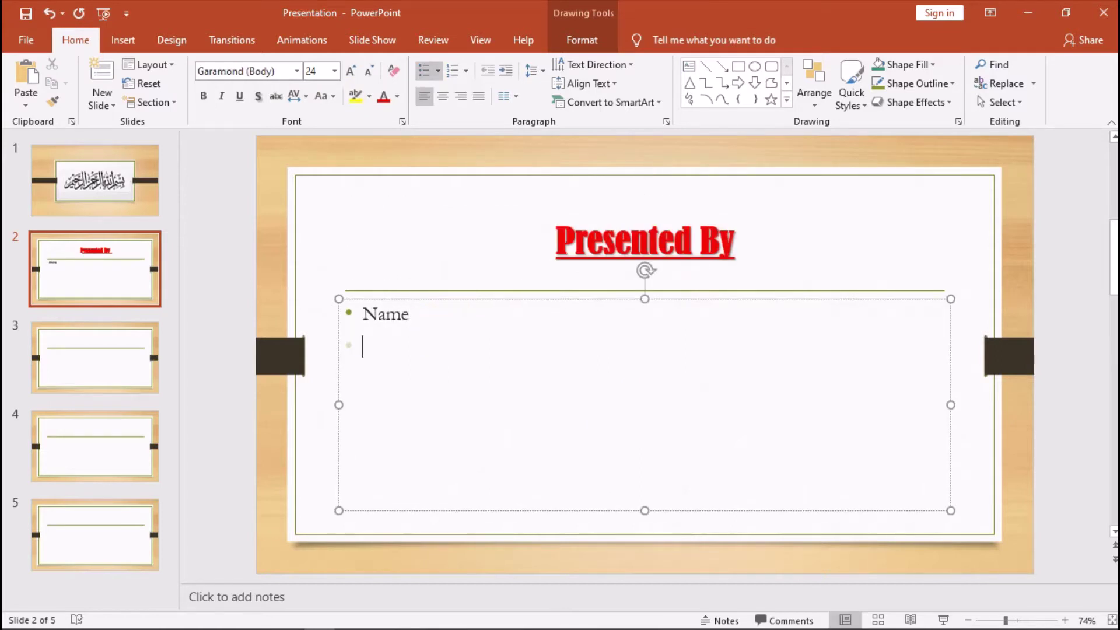
pyautogui.write('Clkas')
pyautogui.write('R')
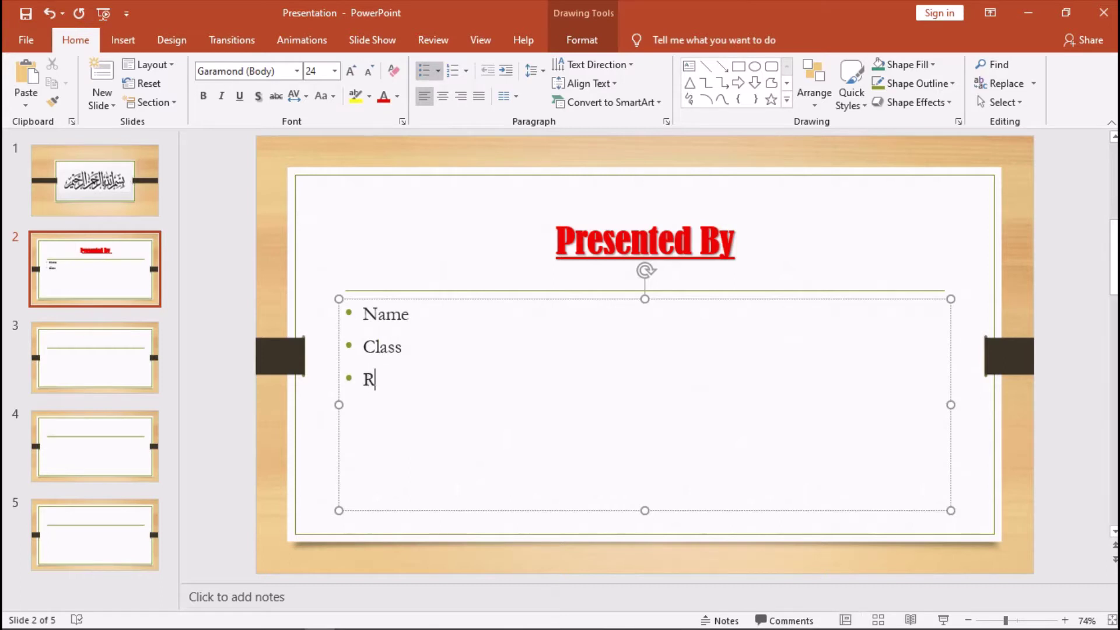
pyautogui.write('ol')
pyautogui.write('l Nyumm')
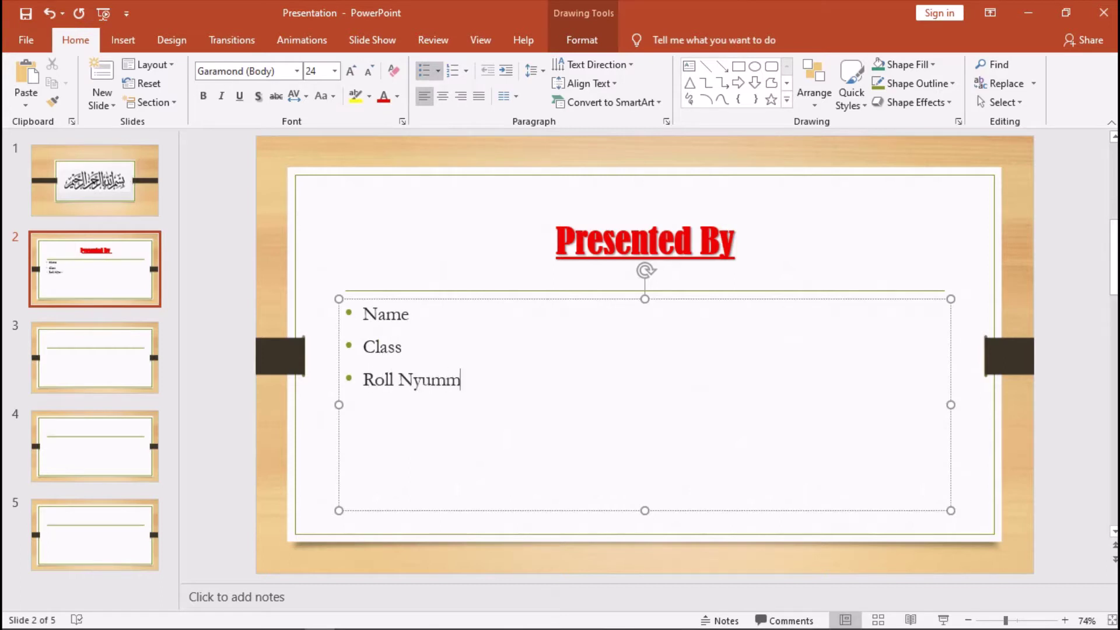
pyautogui.press('BackSpace')
pyautogui.press('BackSpace')
pyautogui.press('BackSpace')
pyautogui.press('BackSpace')
pyautogui.press('BackSpace')
pyautogui.write('#')
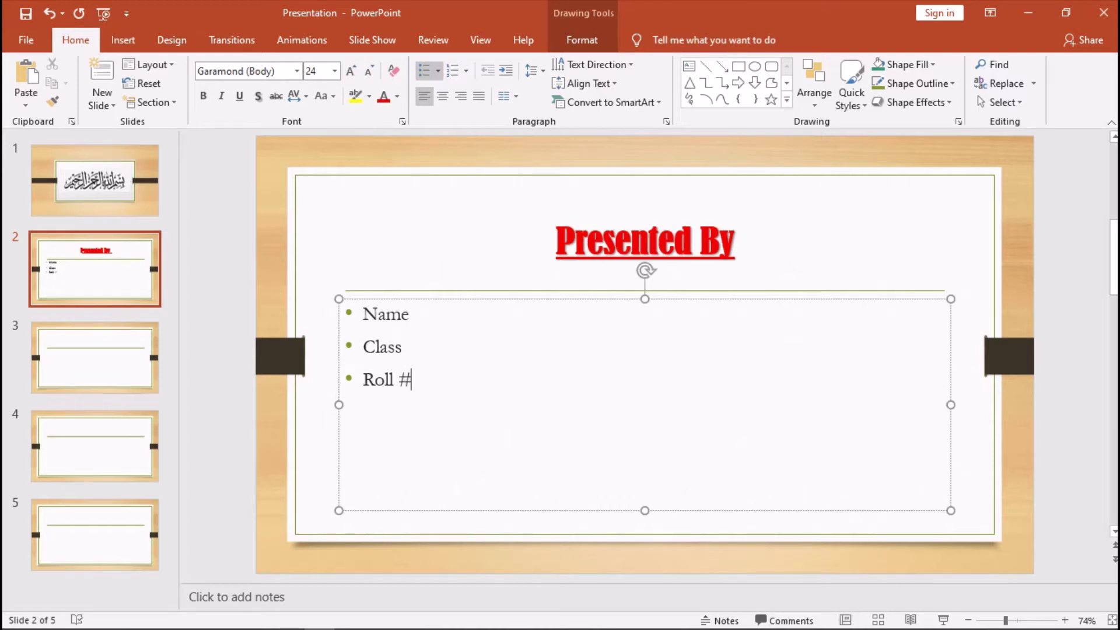
pyautogui.press('Return')
pyautogui.write('Topics')
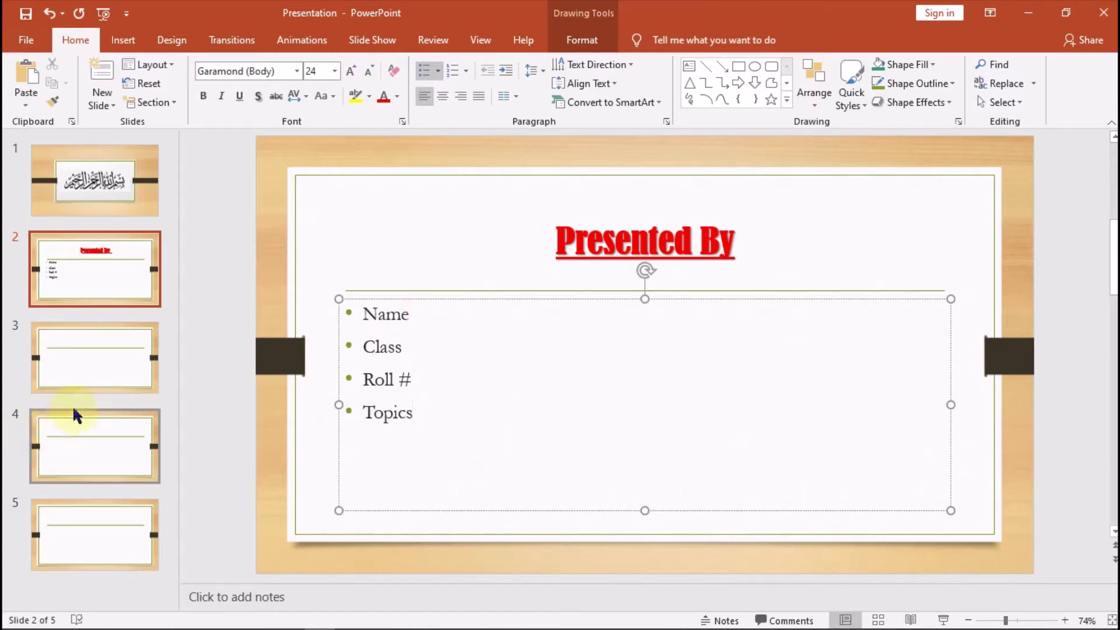
pyautogui.click(80, 355)
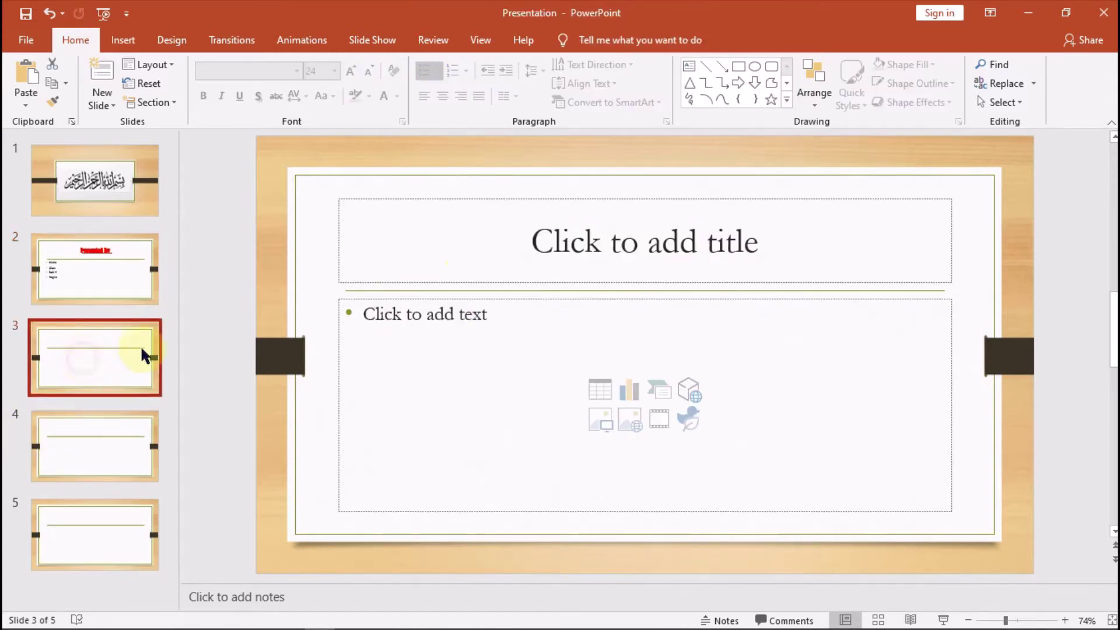
# - Title slide 3 'Content'
pyautogui.click(535, 234)
pyautogui.write('C')
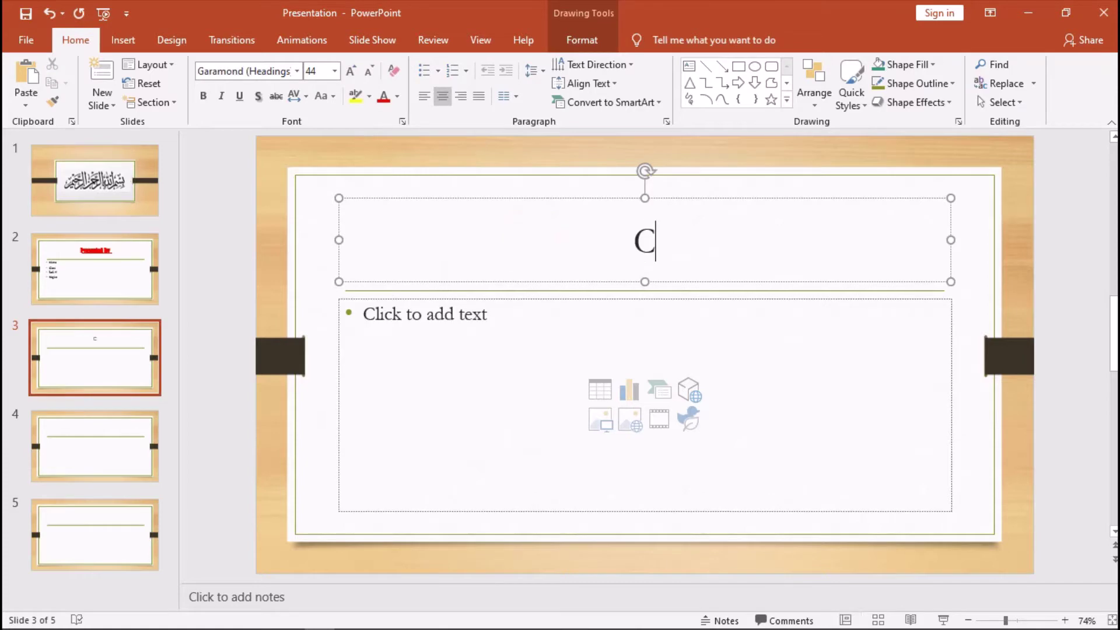
pyautogui.write('onte')
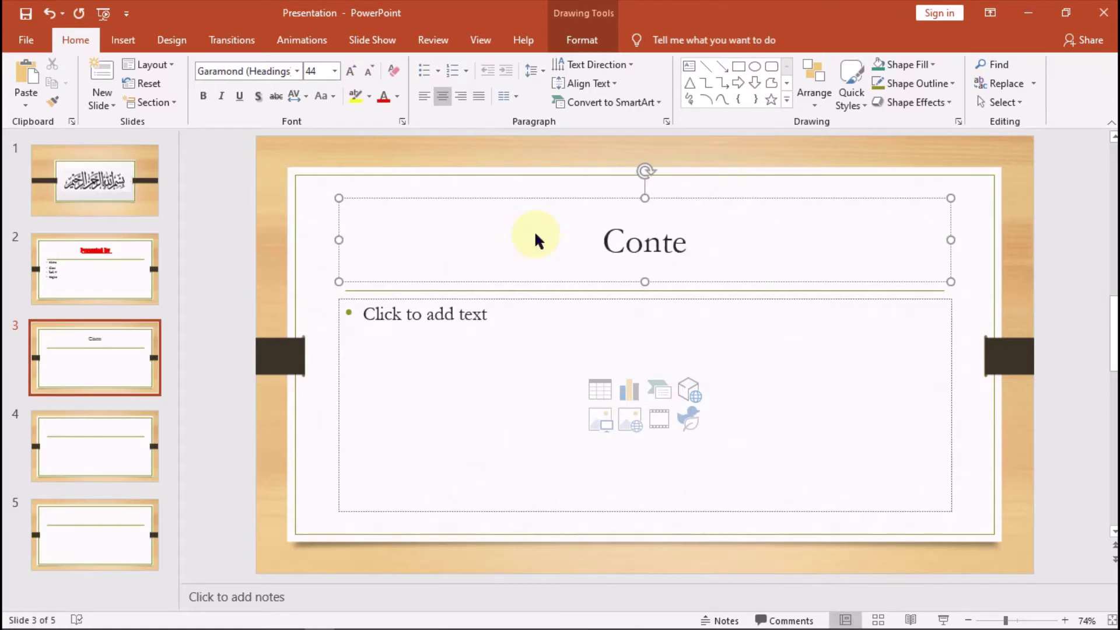
pyautogui.write('b')
pyautogui.press('BackSpace')
pyautogui.write('nt')
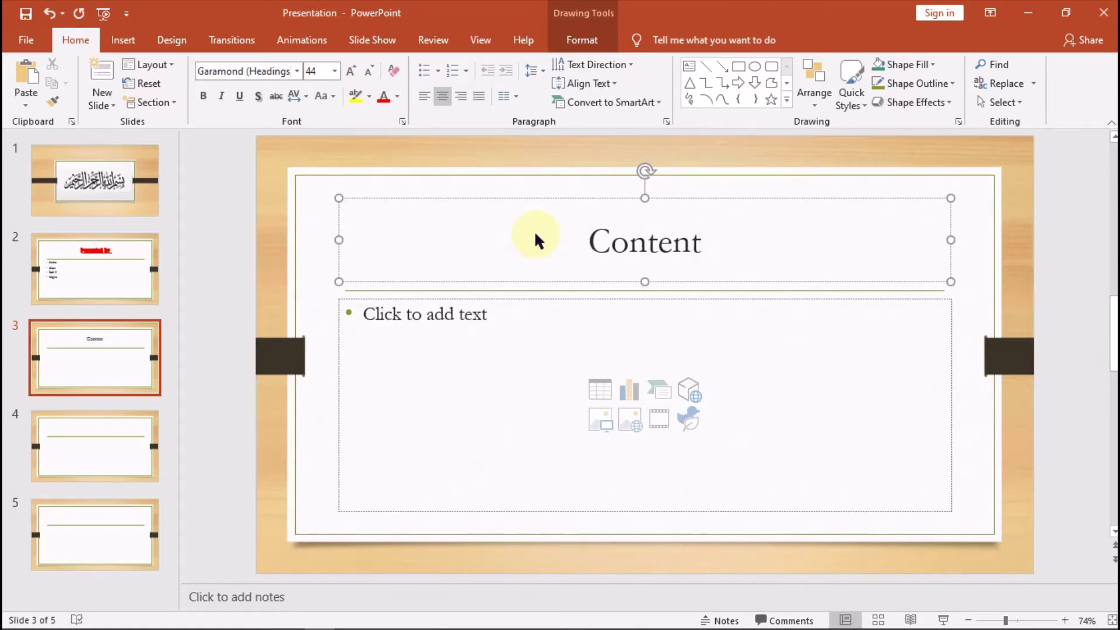
# - Fill slide 3's body with =rand sample text merged into one paragraph, and copy it
pyautogui.click(512, 326)
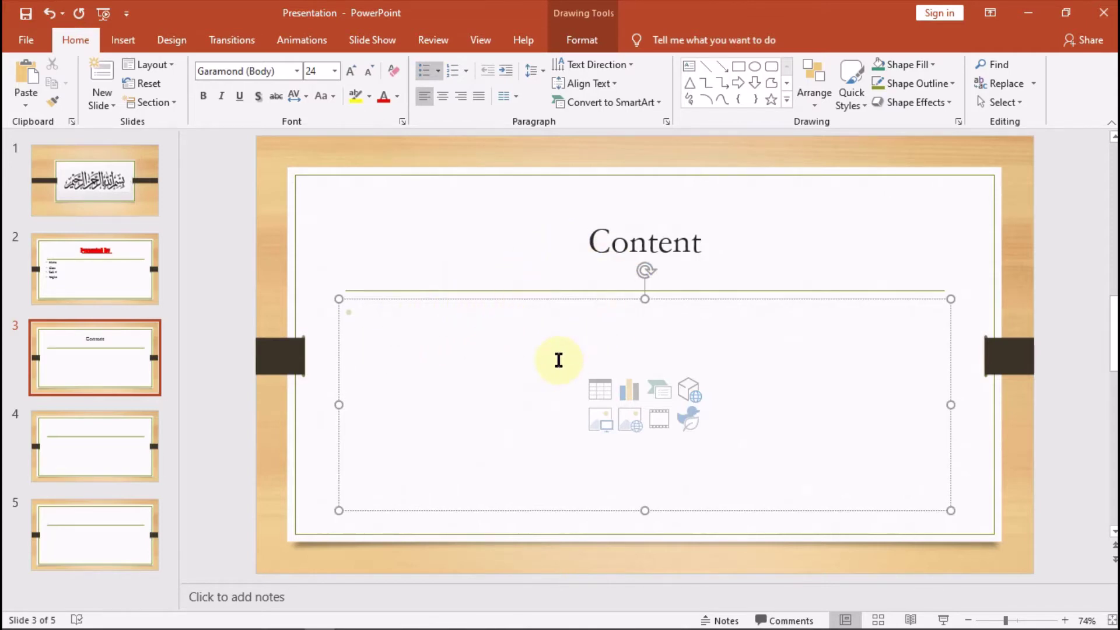
pyautogui.write('=rand')
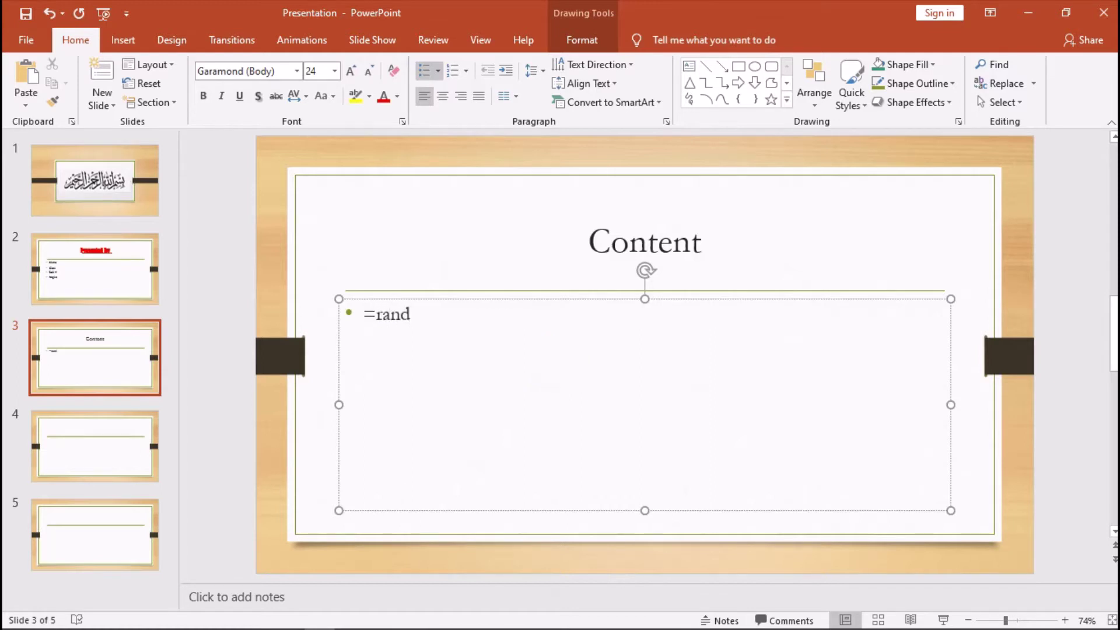
pyautogui.write('(2')
pyautogui.write(')')
pyautogui.press('Return')
pyautogui.press('BackSpace')
pyautogui.press('BackSpace')
pyautogui.press('Left')
pyautogui.press('Left')
pyautogui.press('BackSpace')
pyautogui.write(',')
pyautogui.press('Return')
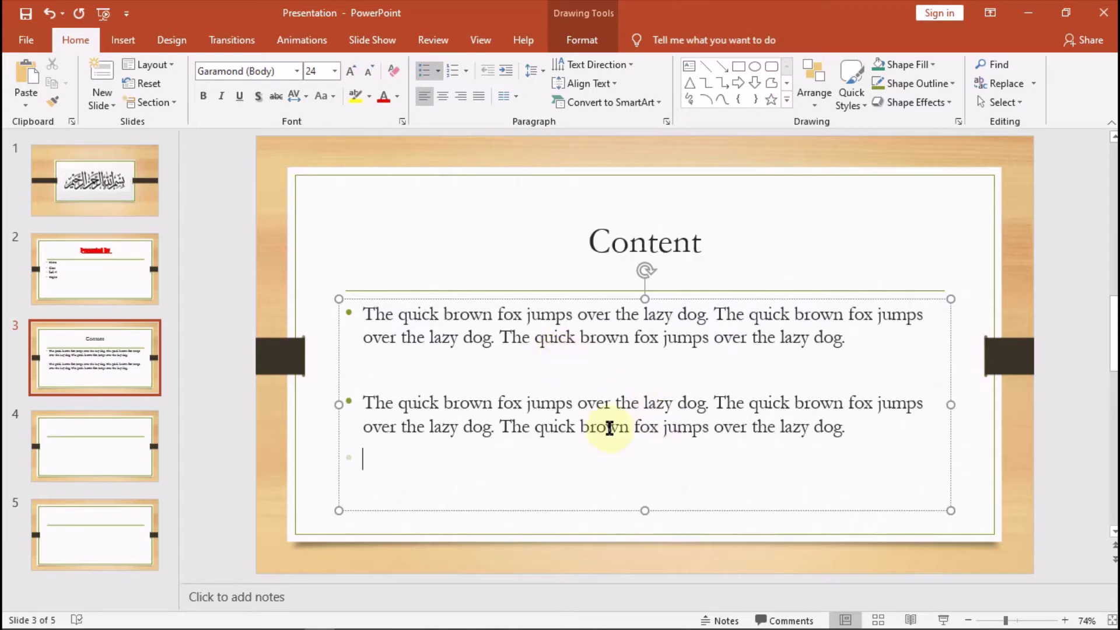
pyautogui.click(364, 404)
pyautogui.press('BackSpace')
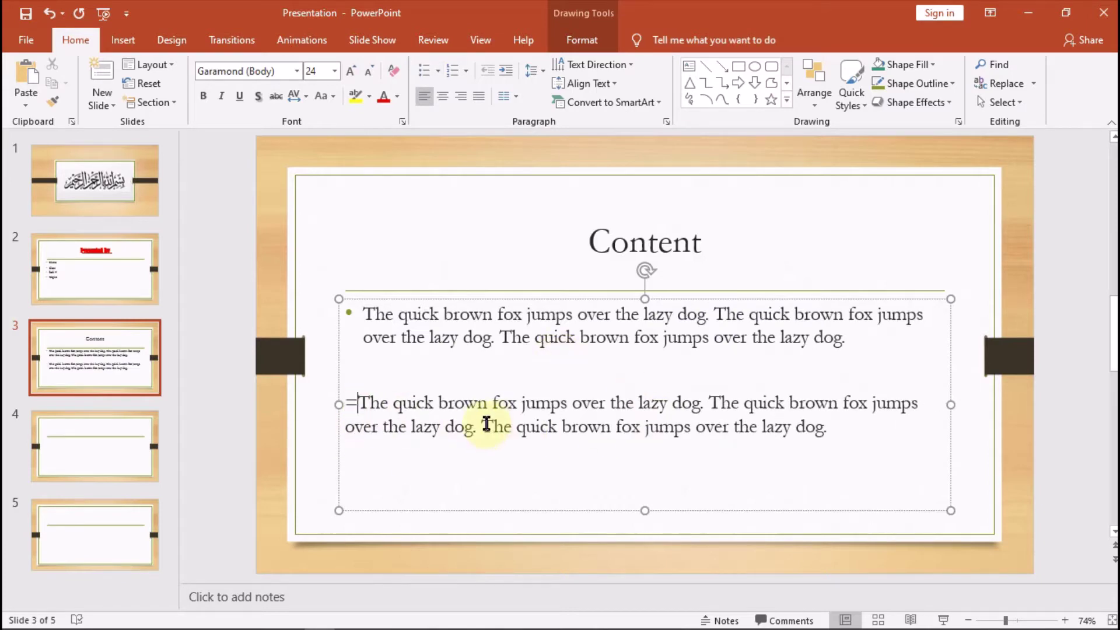
pyautogui.press('BackSpace')
pyautogui.press('BackSpace')
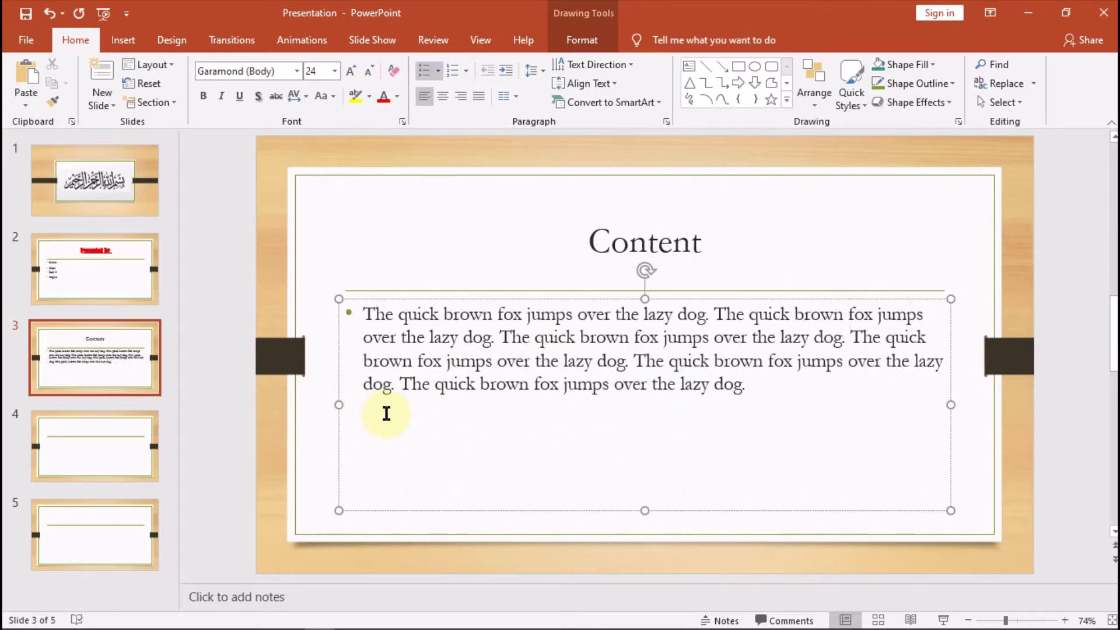
pyautogui.hotkey('ctrl', 'a')
pyautogui.hotkey('ctrl', 'c')
pyautogui.click(107, 427)
# - Paste the sample paragraph into the bodies of slides 4 and 5
pyautogui.click(532, 397)
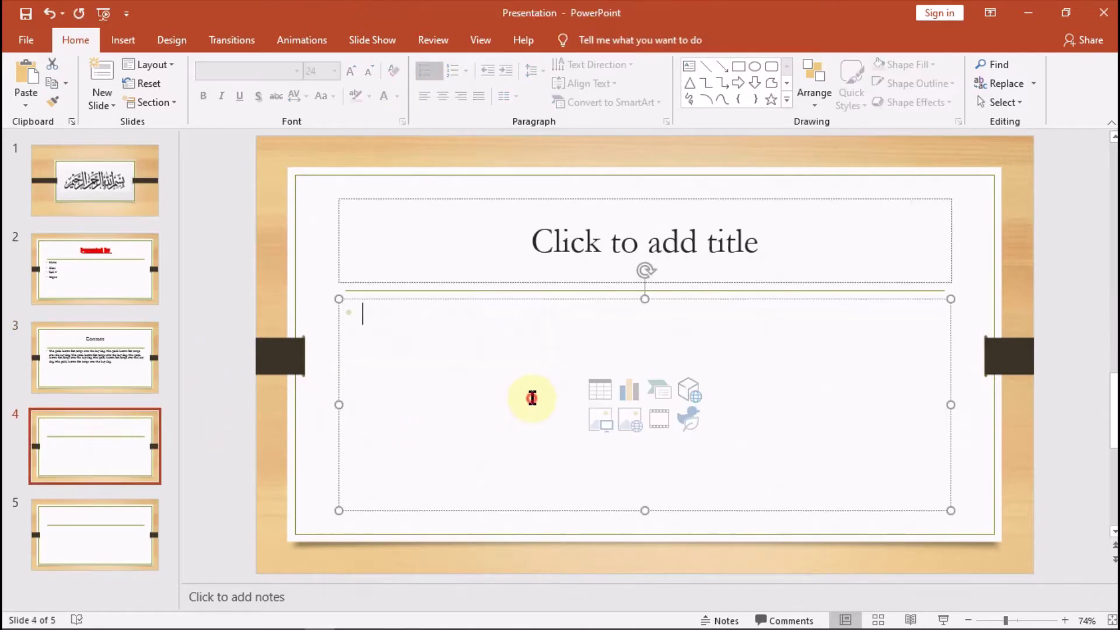
pyautogui.hotkey('ctrl', 'v')
pyautogui.click(127, 447)
pyautogui.click(127, 518)
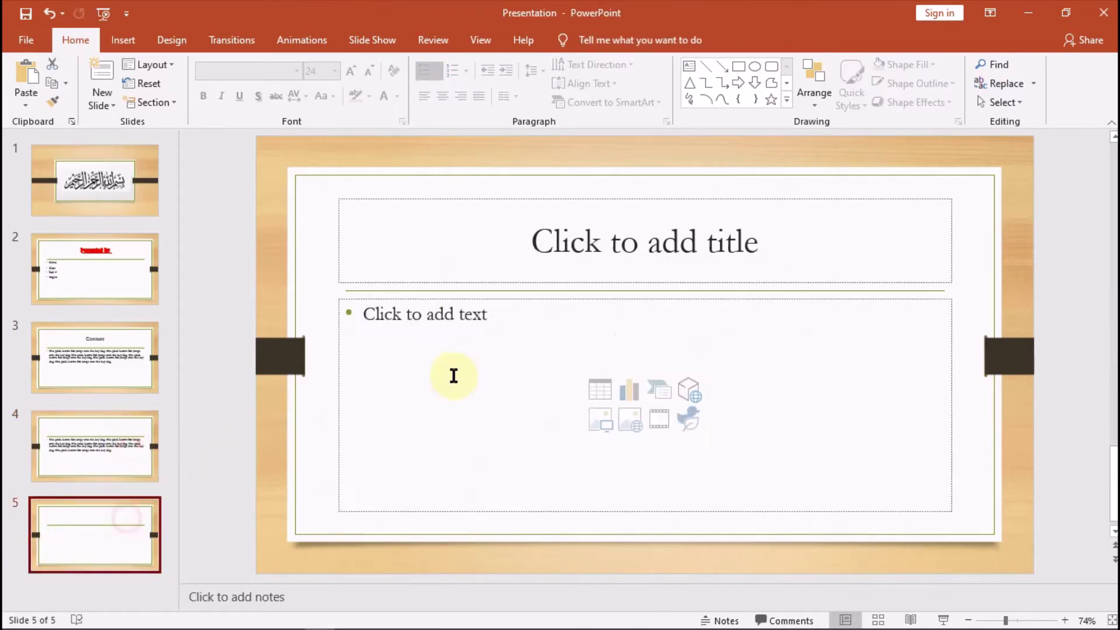
pyautogui.click(454, 376)
pyautogui.hotkey('ctrl', 'v')
pyautogui.click(82, 411)
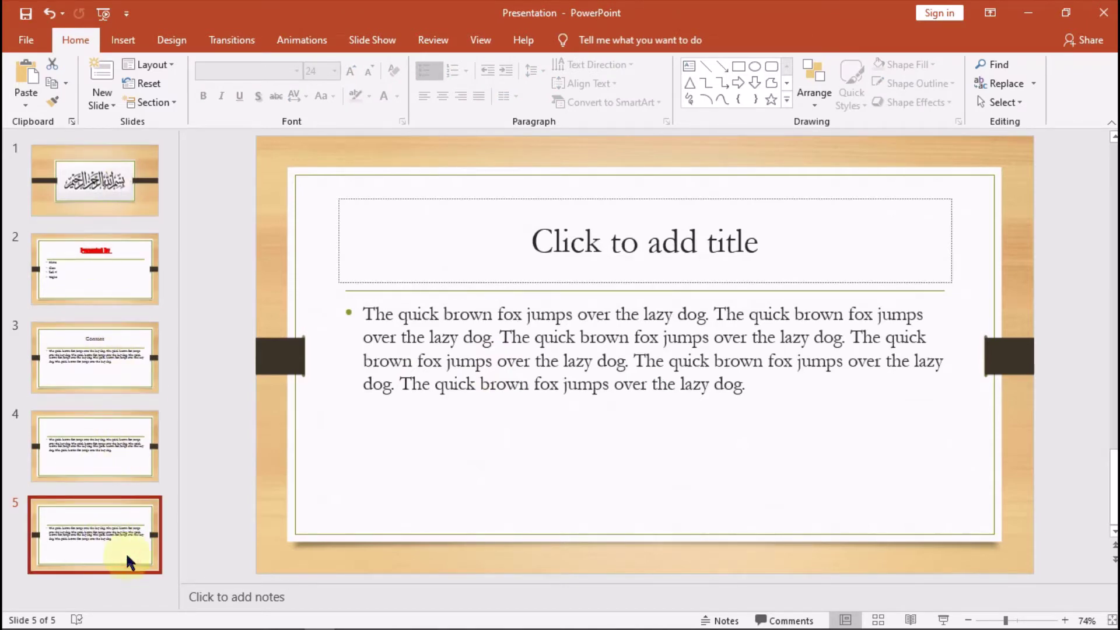
# - Add slides 6 and 7, giving slide 6 the Two Content layout
pyautogui.press('Return')
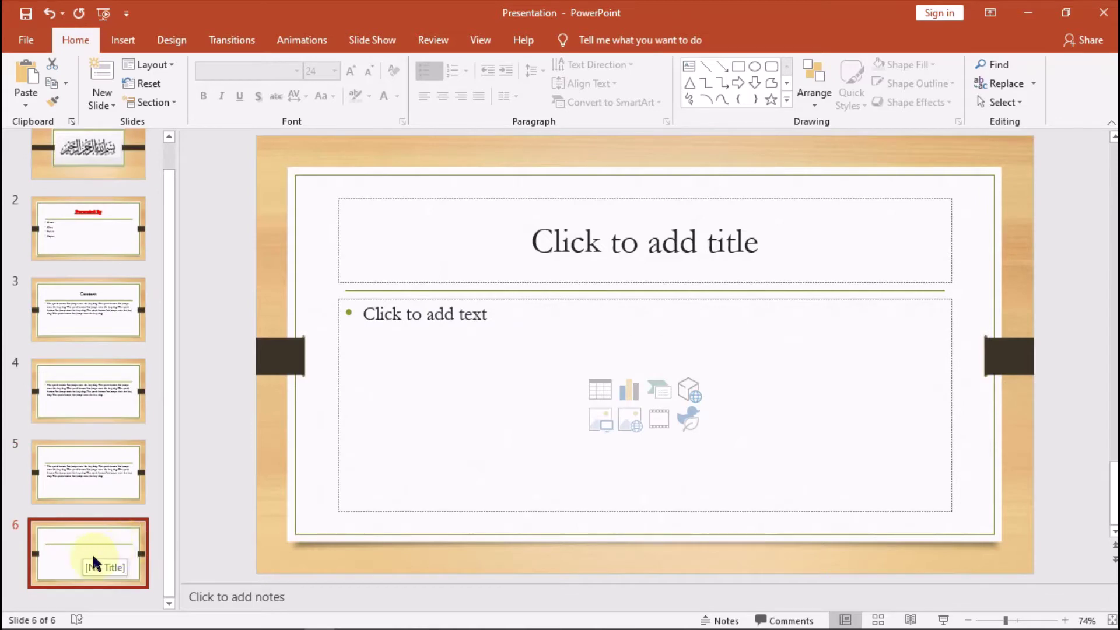
pyautogui.rightClick(92, 553)
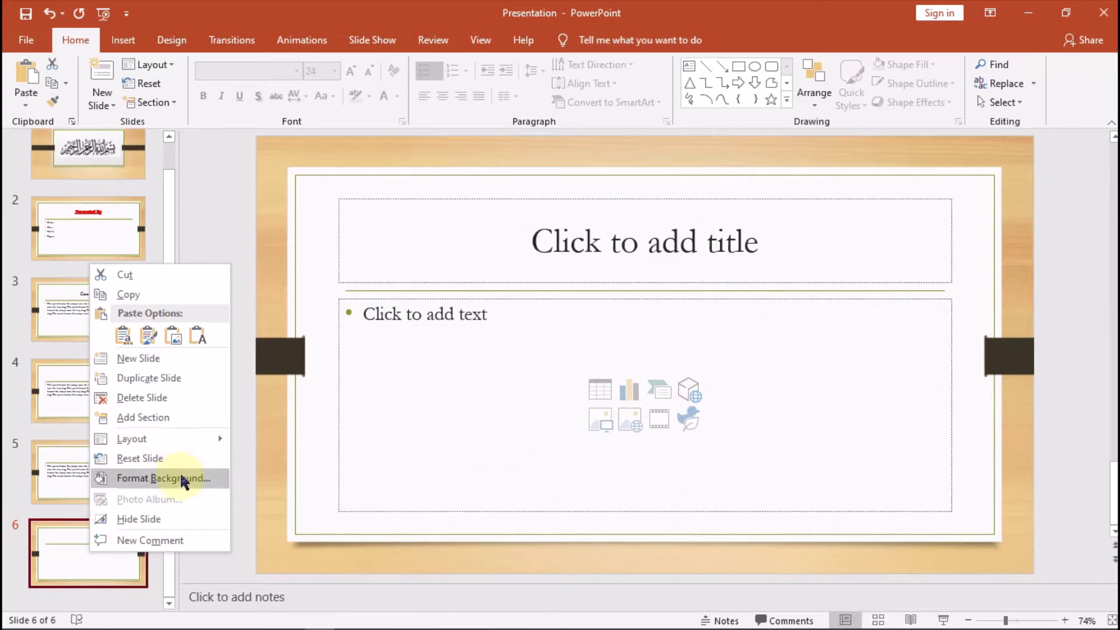
pyautogui.moveTo(132, 438)
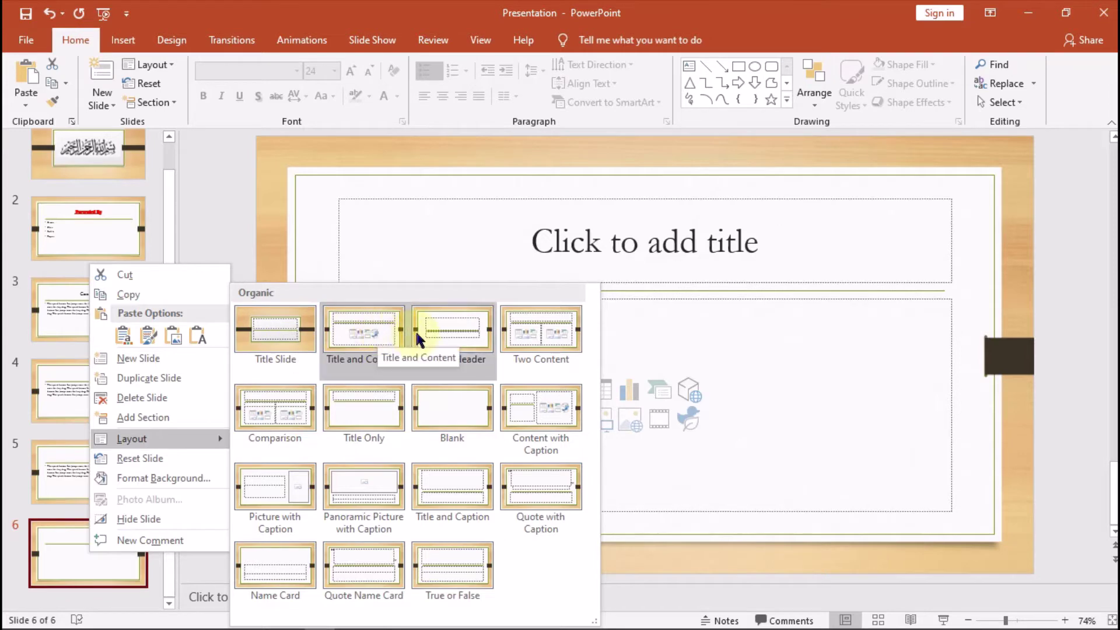
pyautogui.click(546, 337)
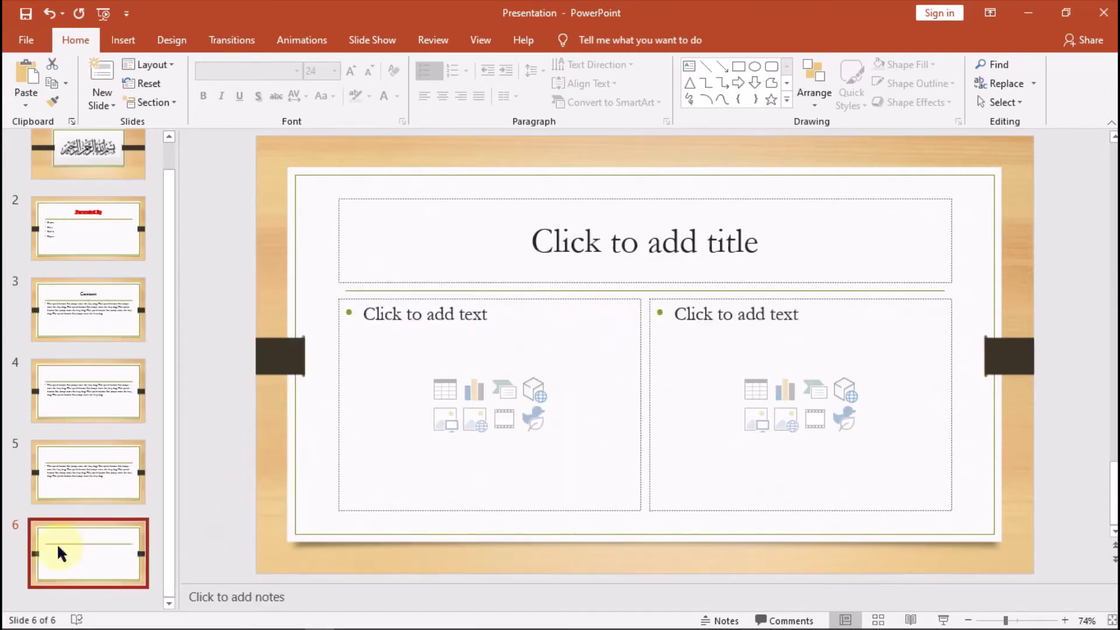
pyautogui.press('Return')
pyautogui.rightClick(69, 553)
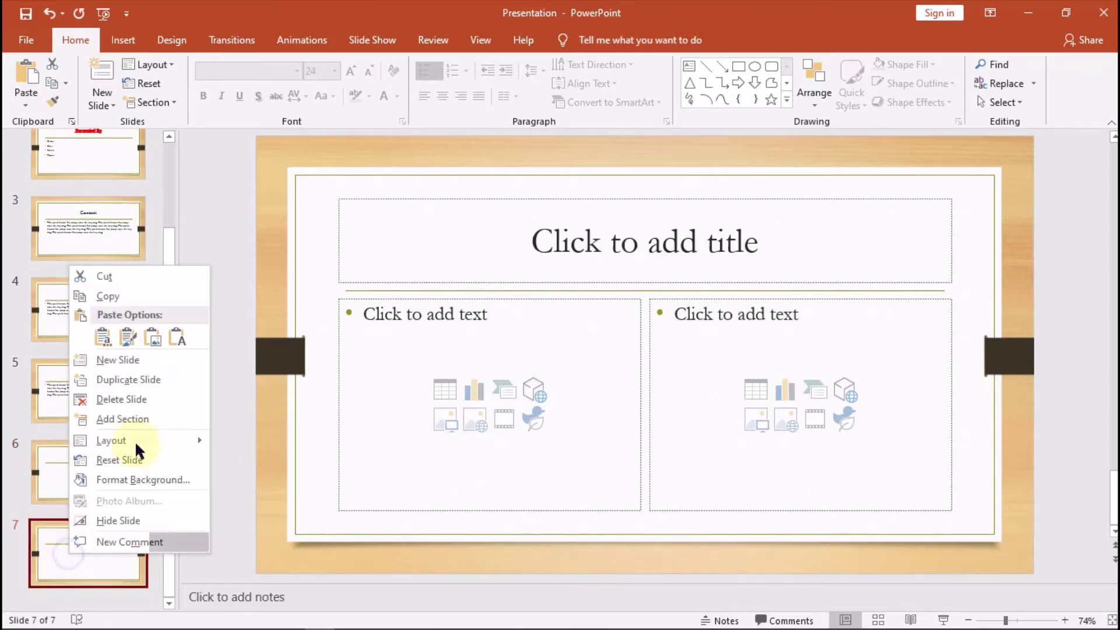
pyautogui.click(266, 435)
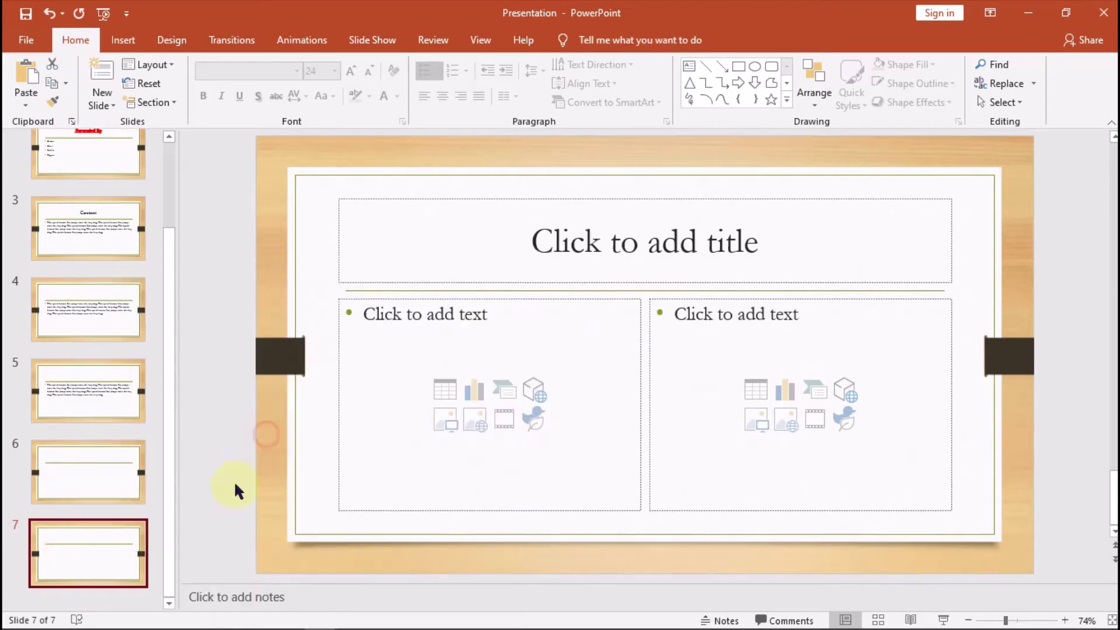
pyautogui.click(110, 460)
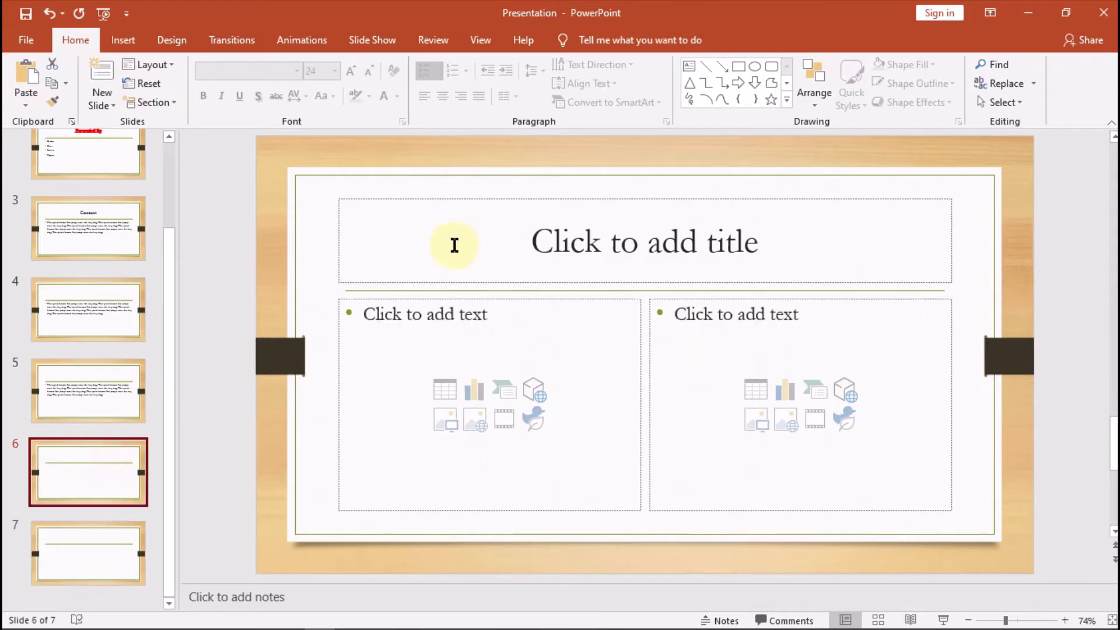
# - Replace slide 6's wrongly pasted title text with 'Content'
pyautogui.click(570, 243)
pyautogui.hotkey('ctrl', 'v')
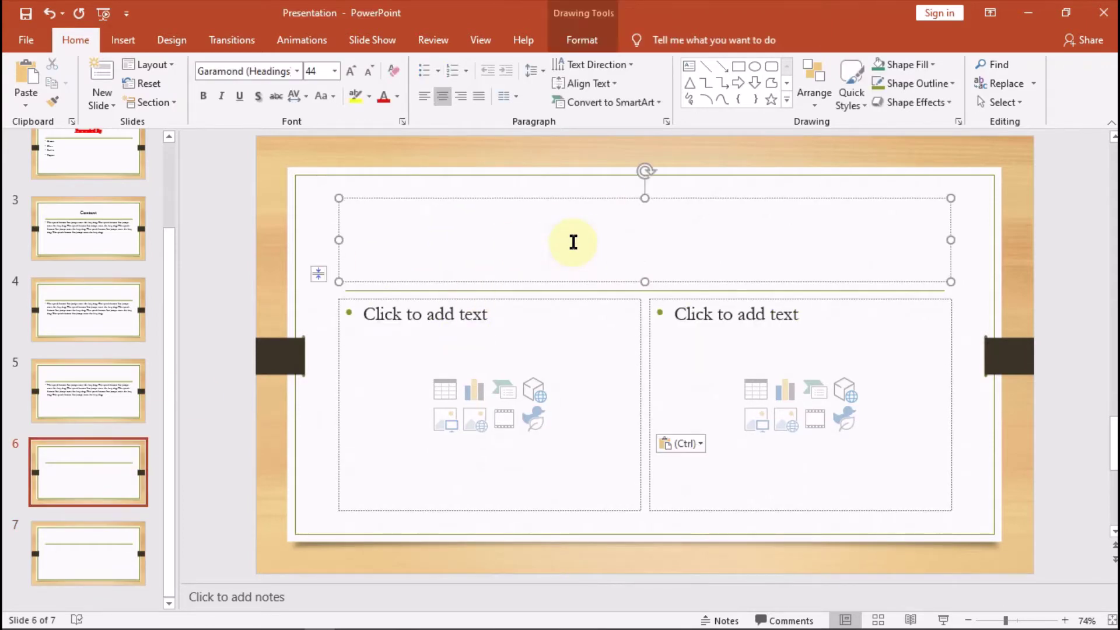
pyautogui.hotkey('ctrl', 'a')
pyautogui.press('Delete')
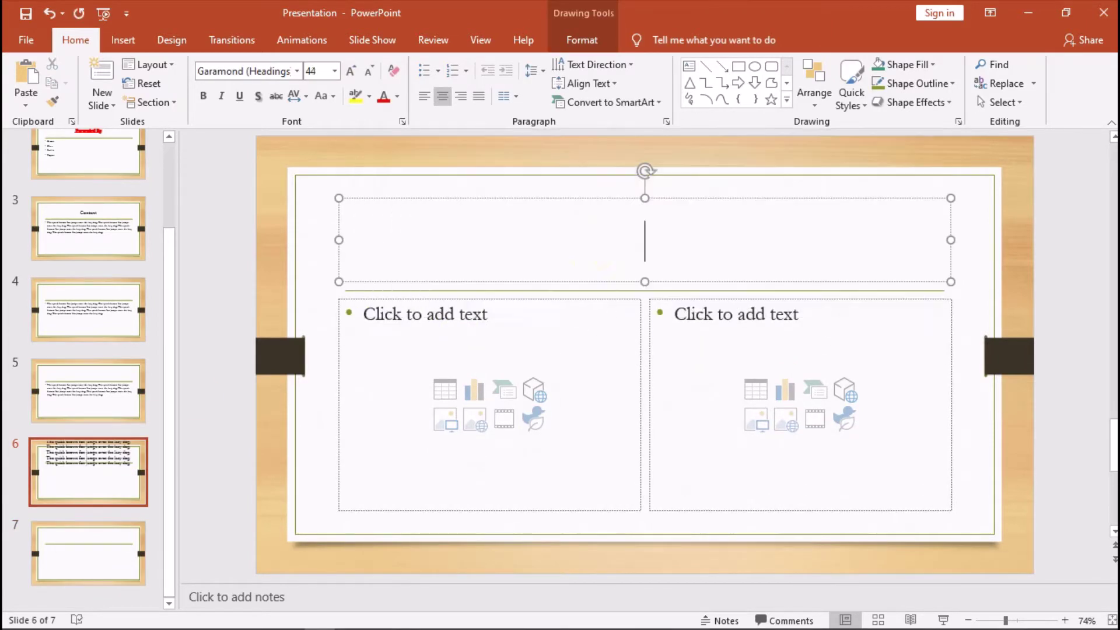
pyautogui.write('C')
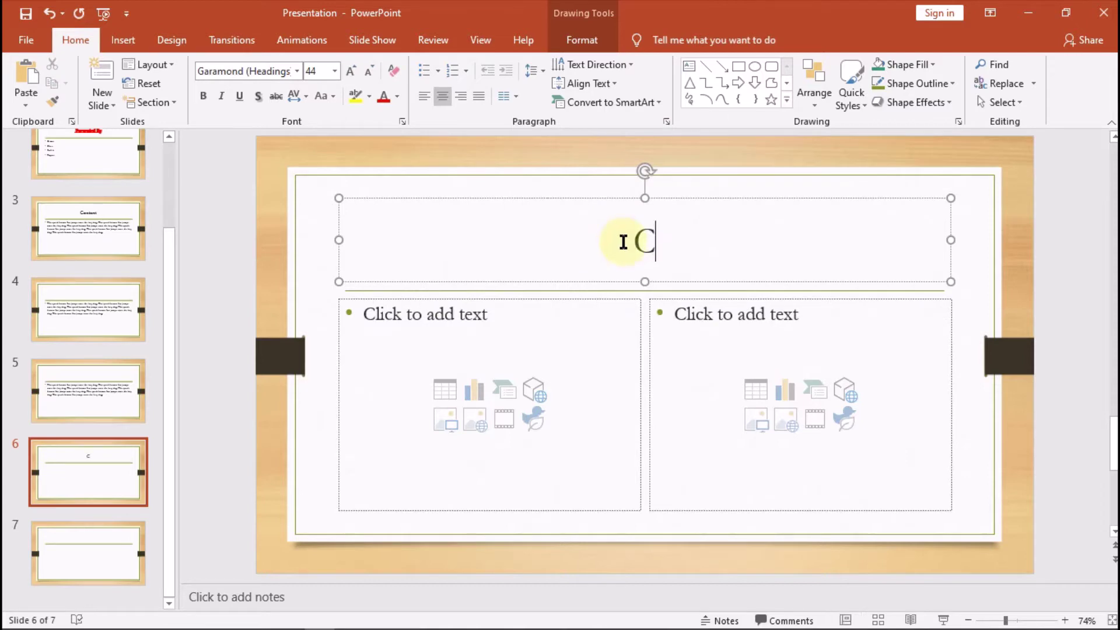
pyautogui.write('ontent')
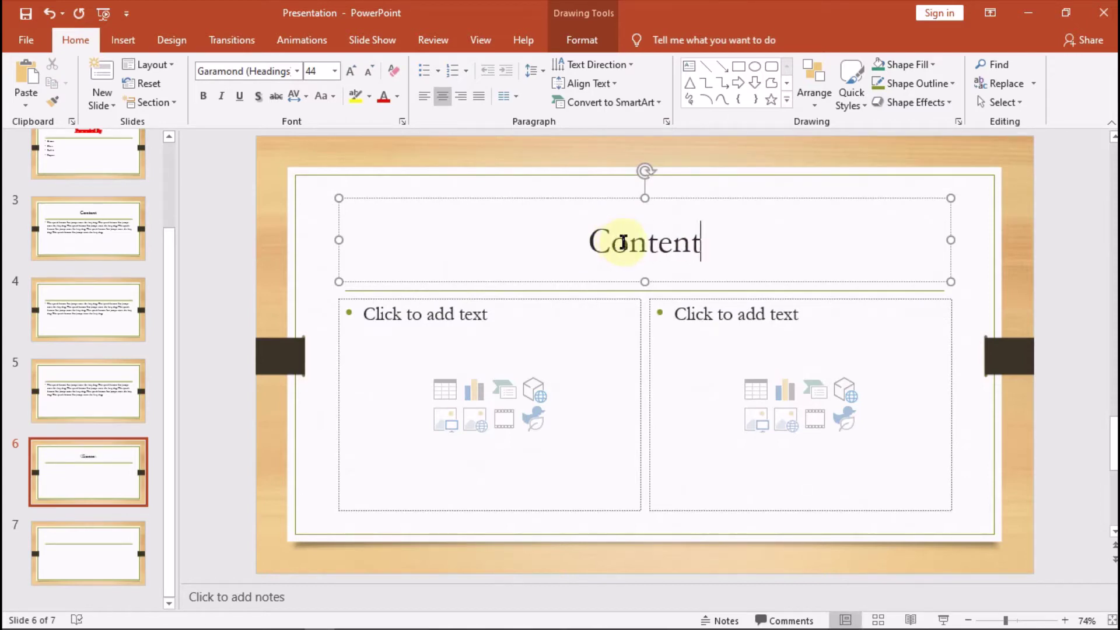
# - Paste the sample paragraph into slide 6's left content area and select the empty right placeholder
pyautogui.click(712, 326)
pyautogui.click(507, 332)
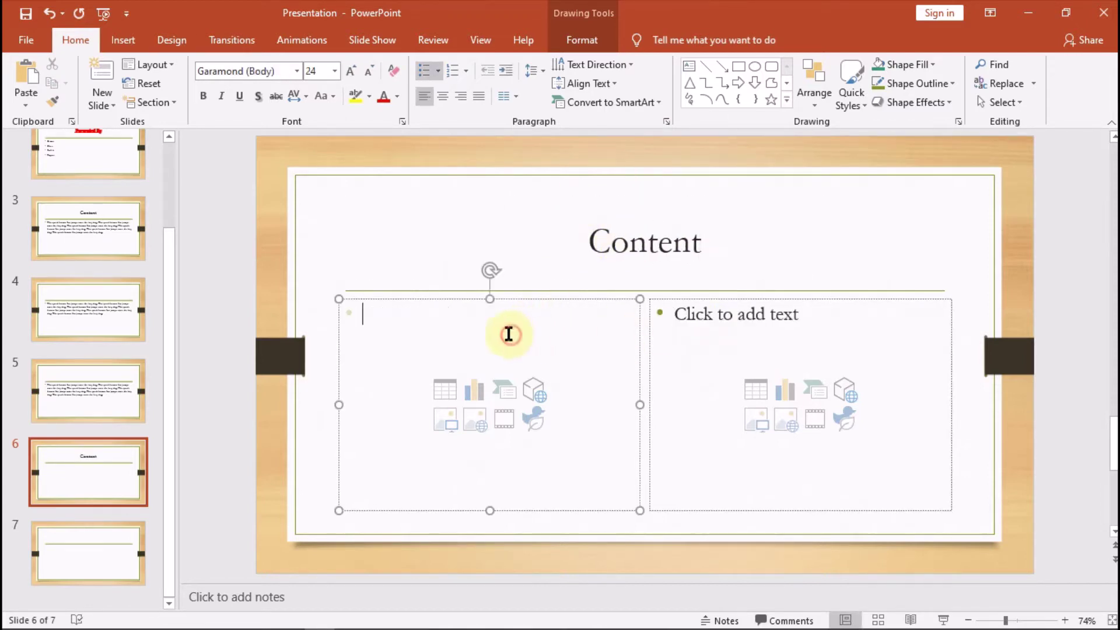
pyautogui.hotkey('ctrl', 'v')
pyautogui.click(740, 326)
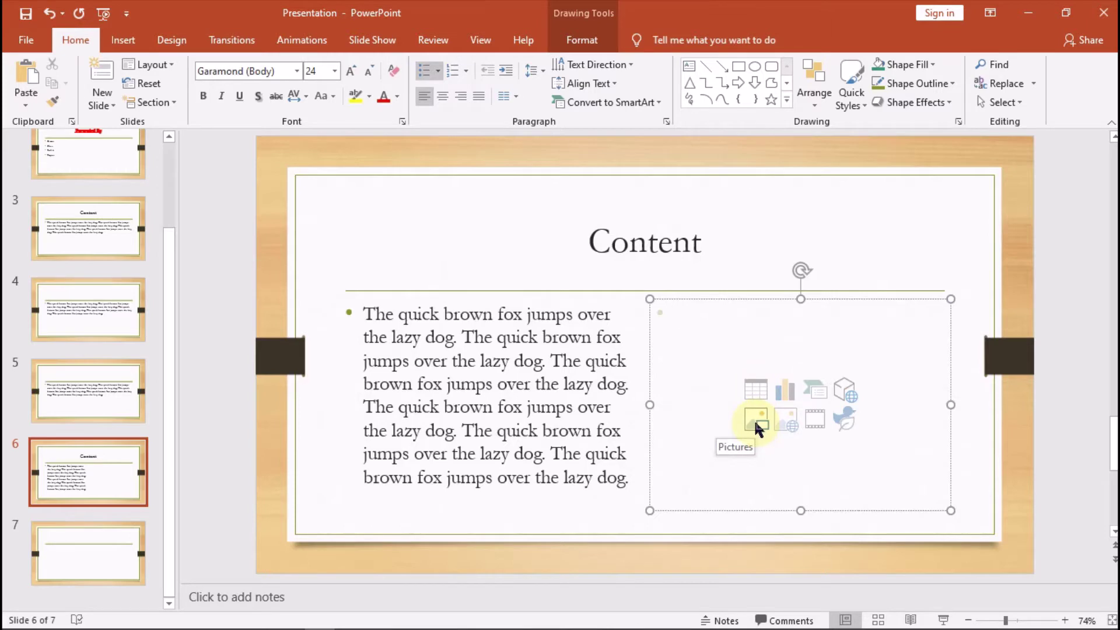
pyautogui.click(123, 39)
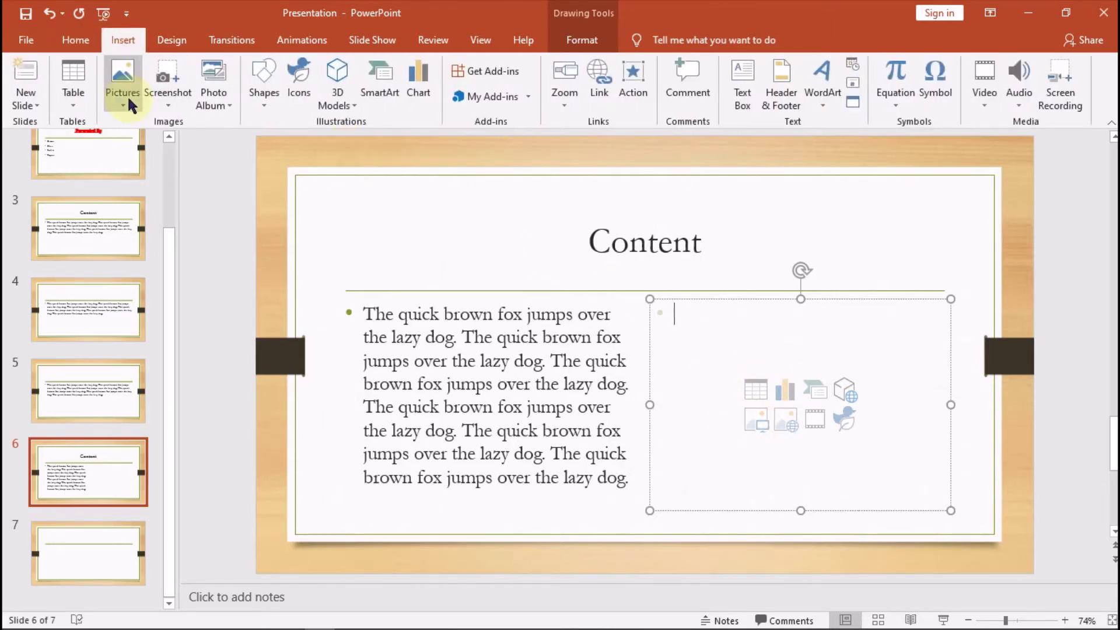
pyautogui.moveTo(263, 624)
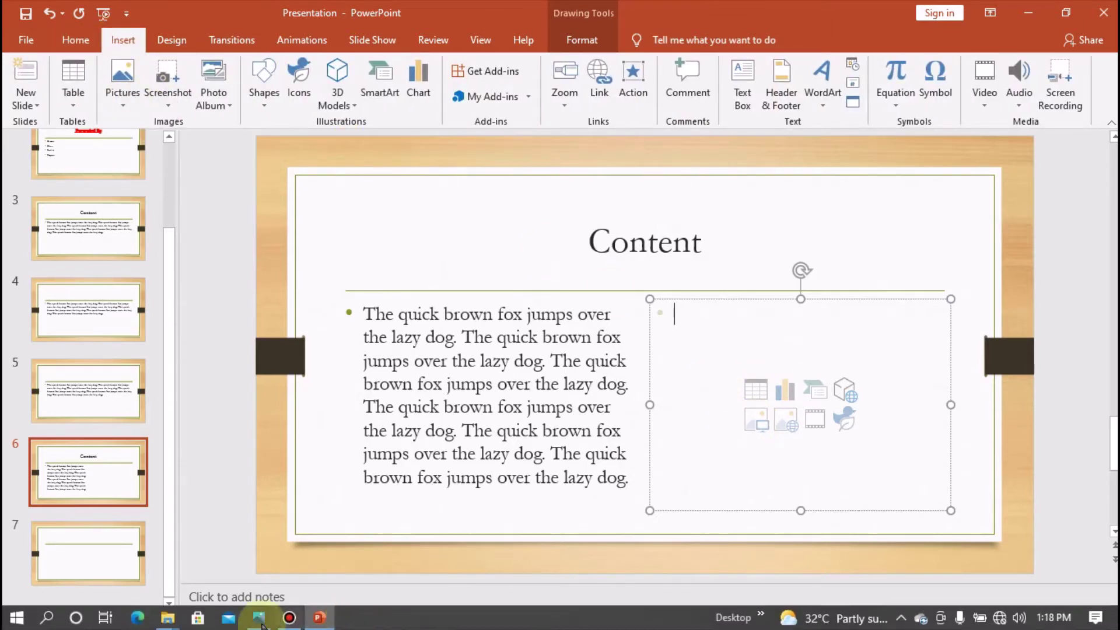
# - Drag the thank-you-for-watching picture from the Desktop into slide 6's right-hand placeholder, beside the paragraph
pyautogui.click(268, 539)
pyautogui.scroll(-4, 612, 498)
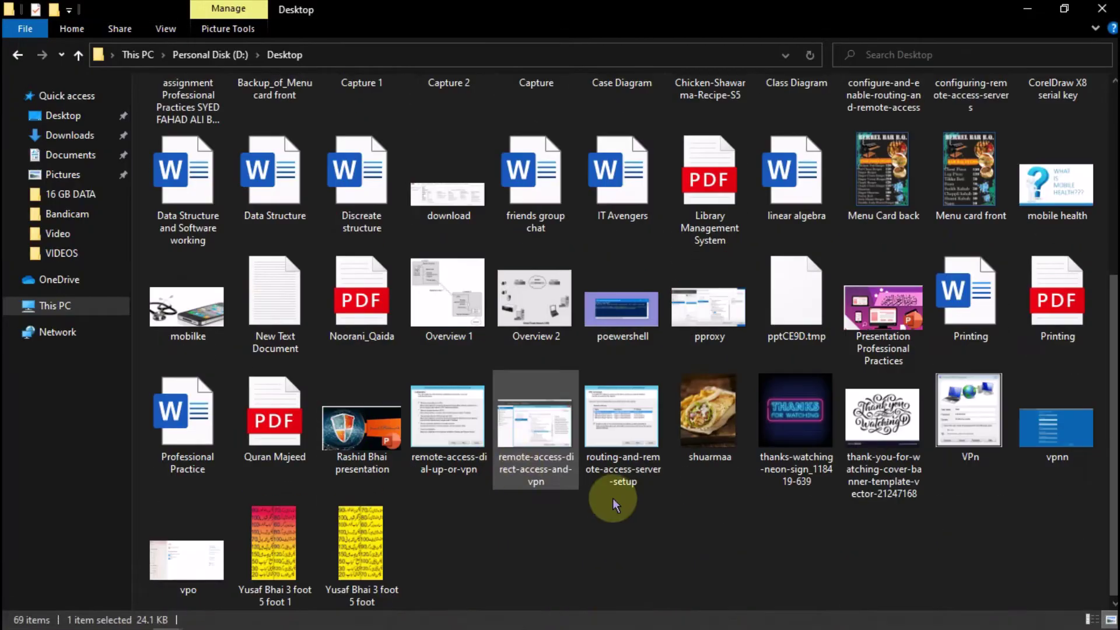
pyautogui.scroll(3, 780, 564)
pyautogui.scroll(-3, 782, 562)
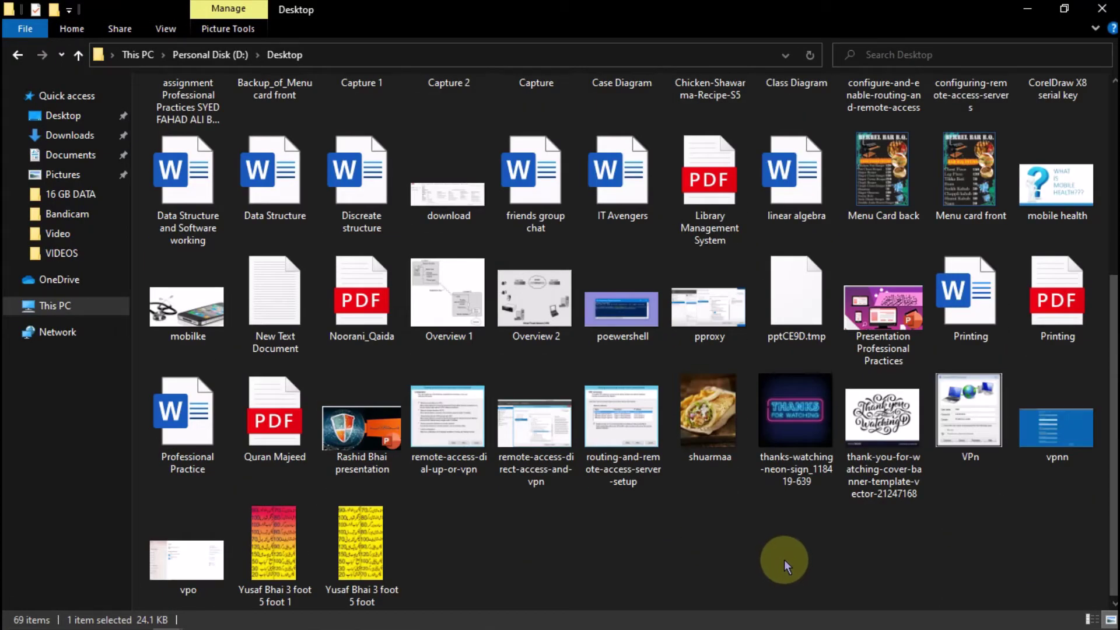
pyautogui.moveTo(882, 432); pyautogui.dragTo(339, 607)
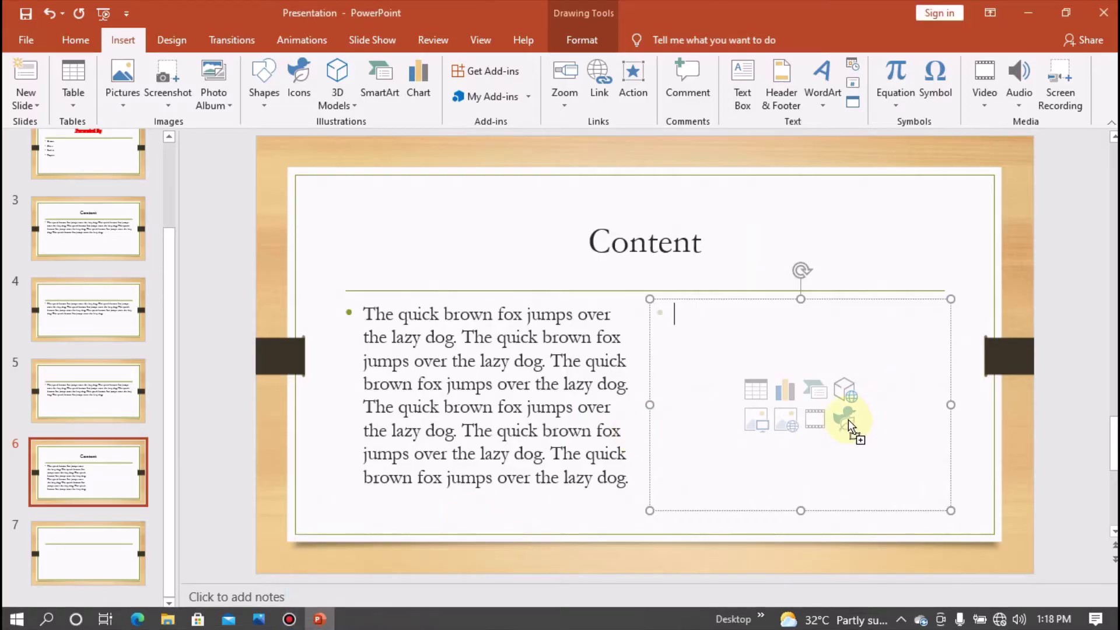
pyautogui.moveTo(338, 607); pyautogui.dragTo(845, 421)
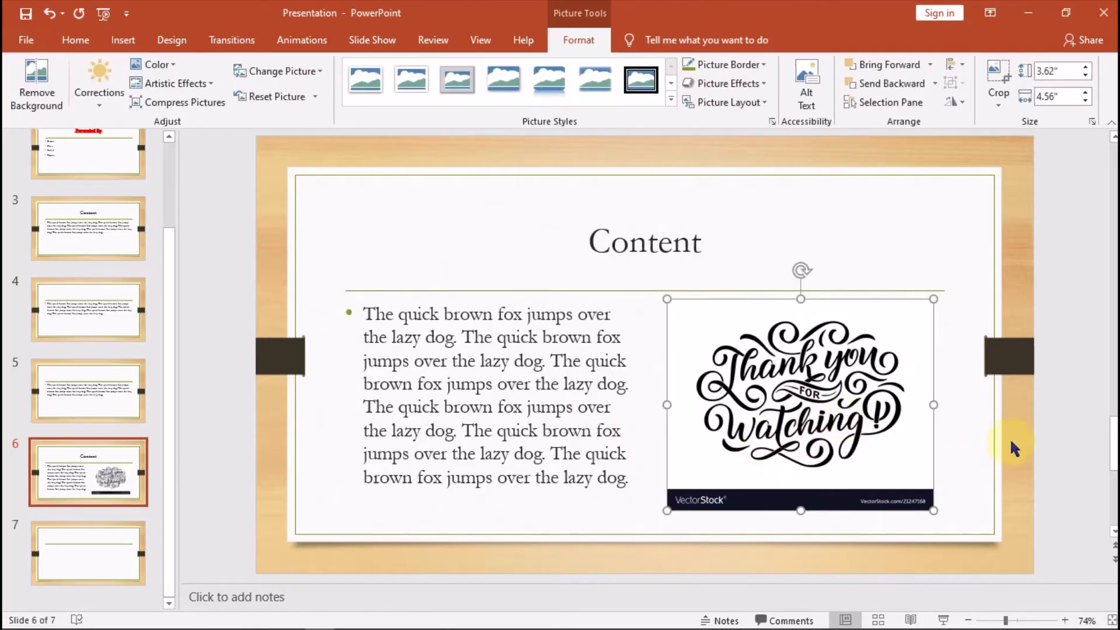
pyautogui.click(1059, 444)
pyautogui.click(813, 403)
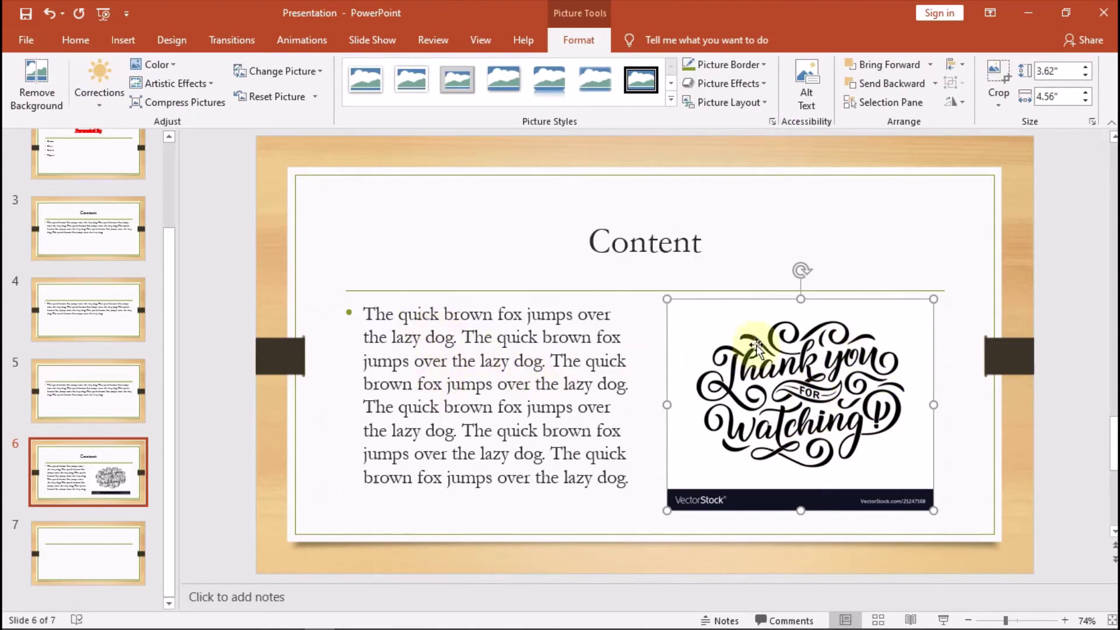
pyautogui.click(453, 406)
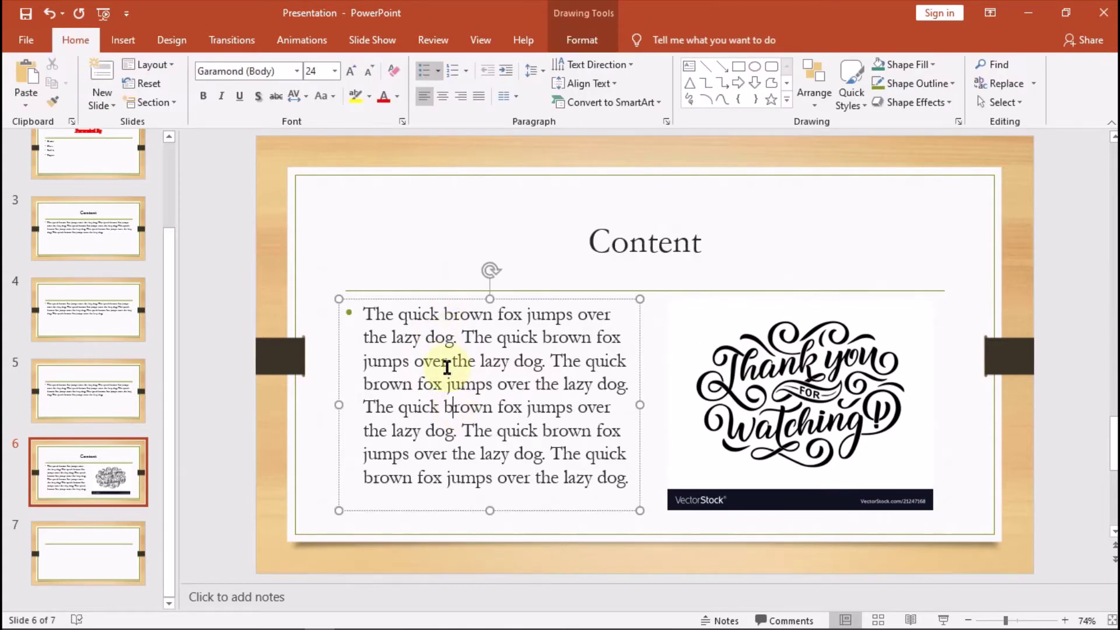
pyautogui.click(747, 358)
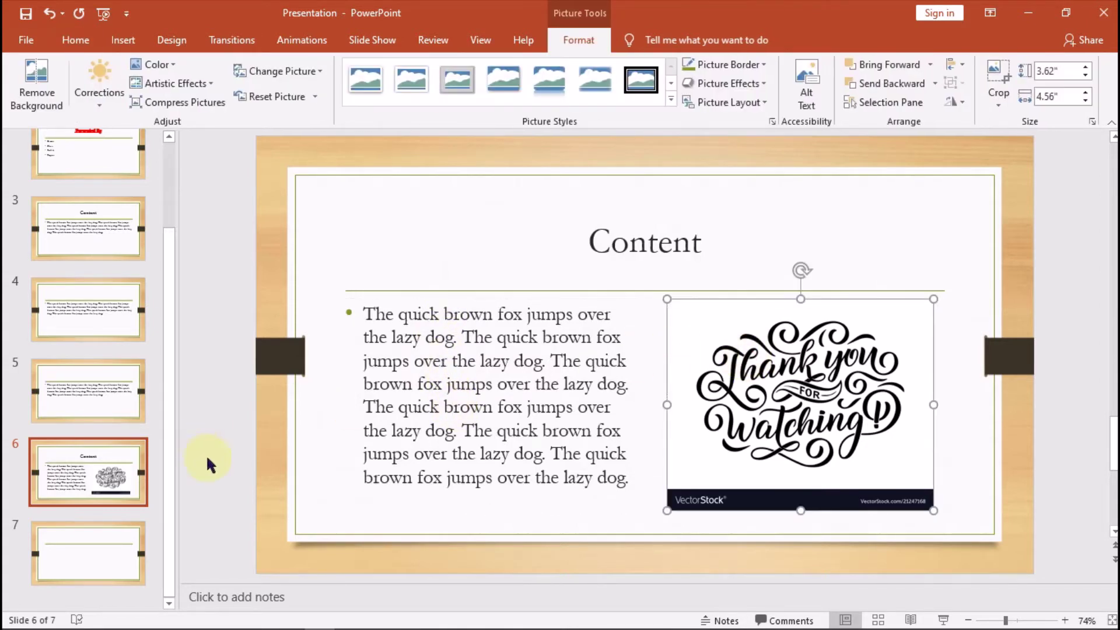
# - On slide 7, type the column headings Sender and Receiver
pyautogui.click(134, 552)
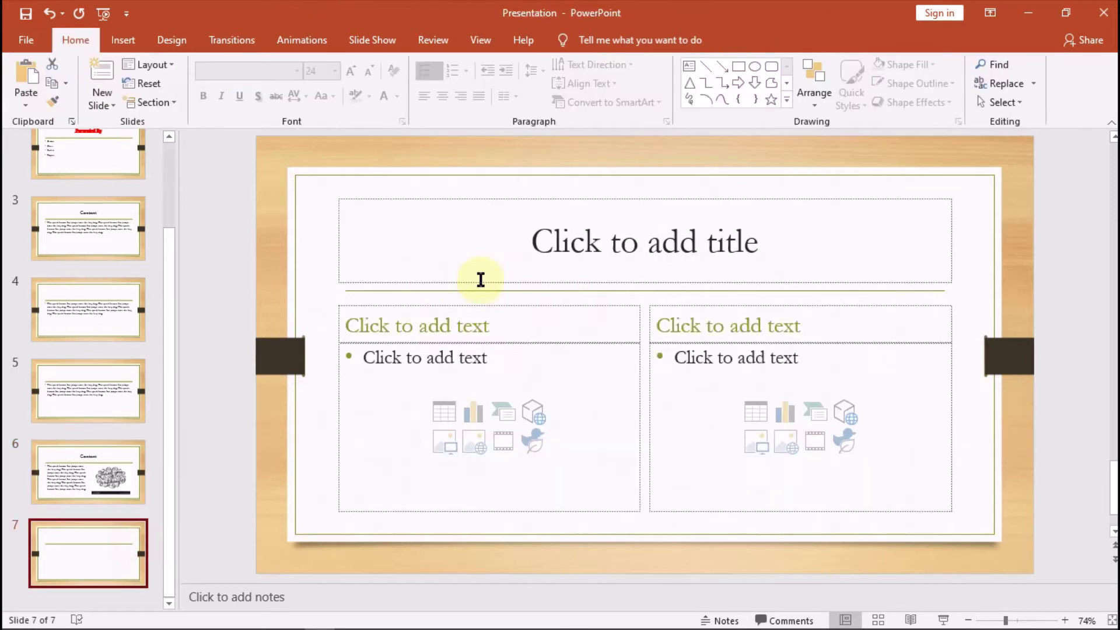
pyautogui.click(593, 242)
pyautogui.write('C')
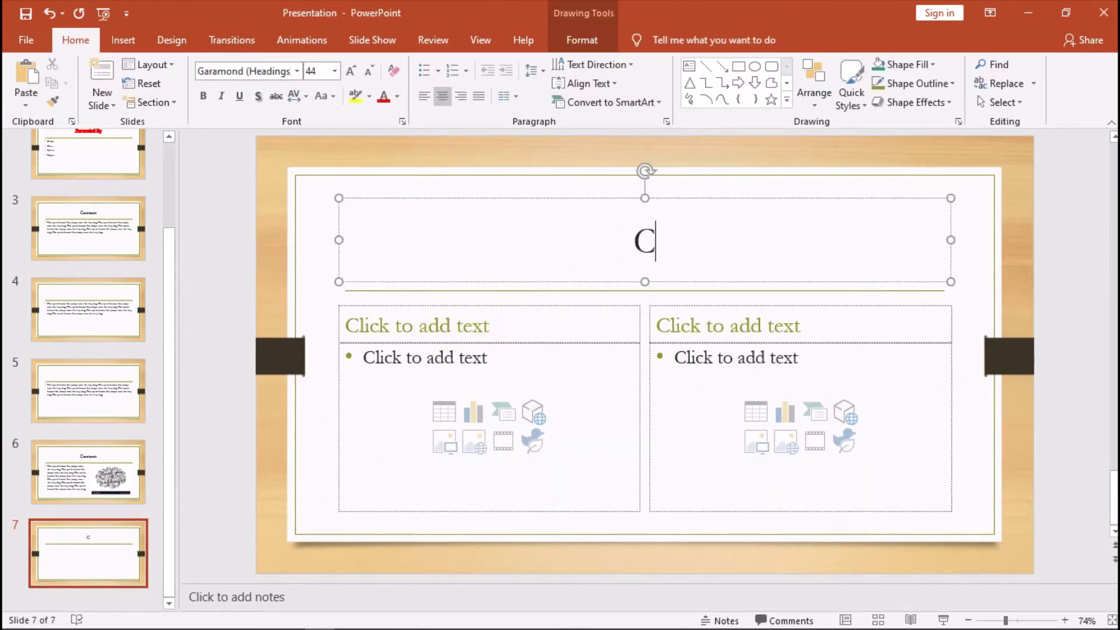
pyautogui.write('C')
pyautogui.press('BackSpace')
pyautogui.click(488, 331)
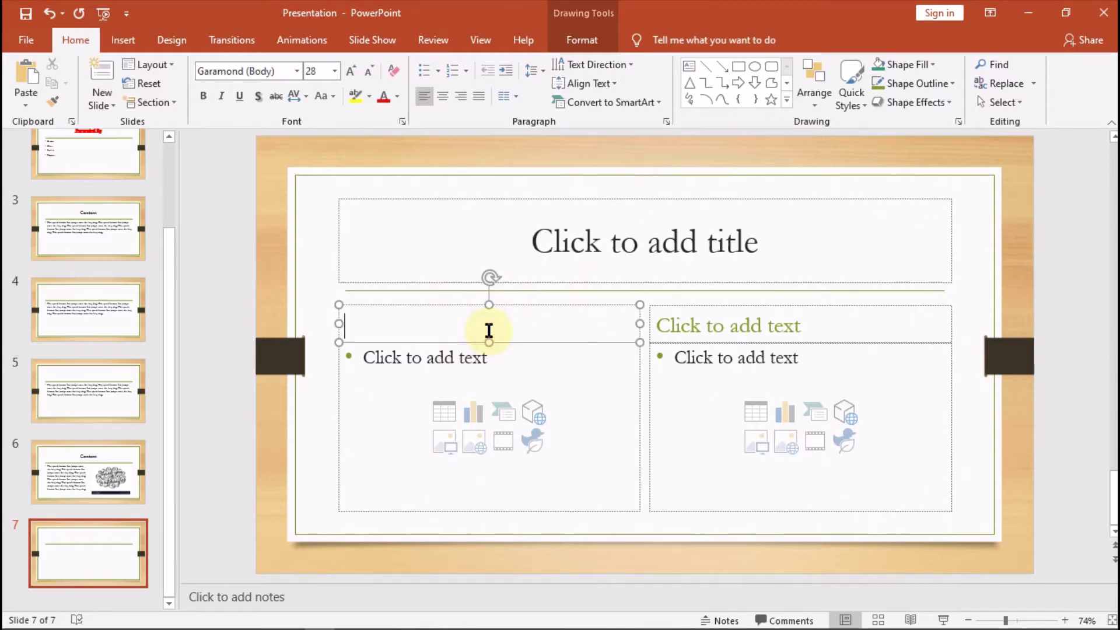
pyautogui.write('Sen')
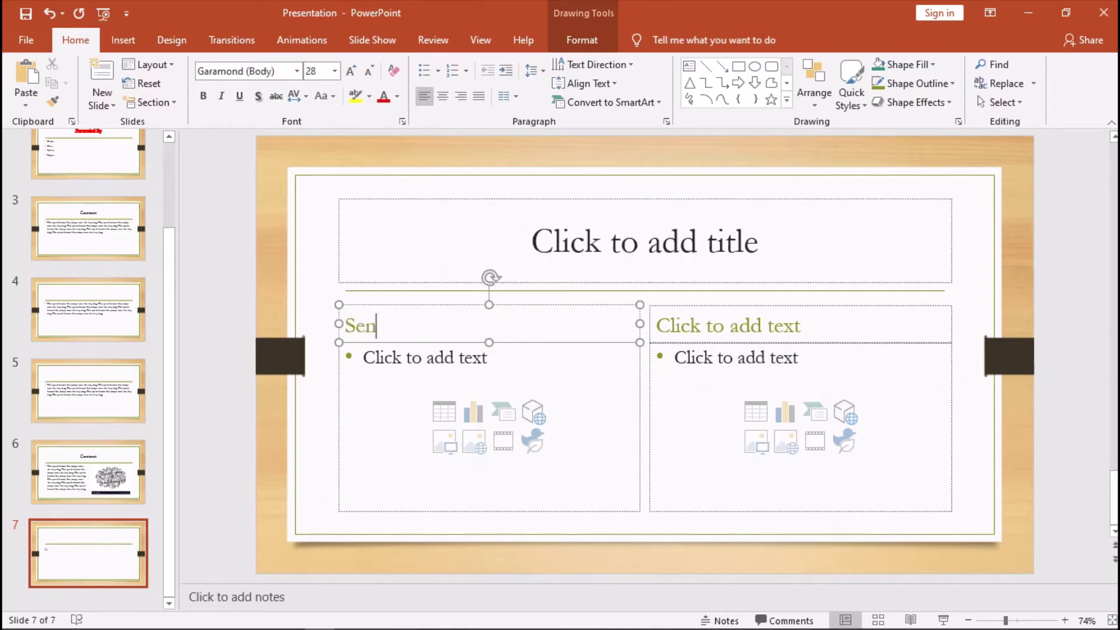
pyautogui.write('der')
pyautogui.click(712, 318)
pyautogui.write('Rece')
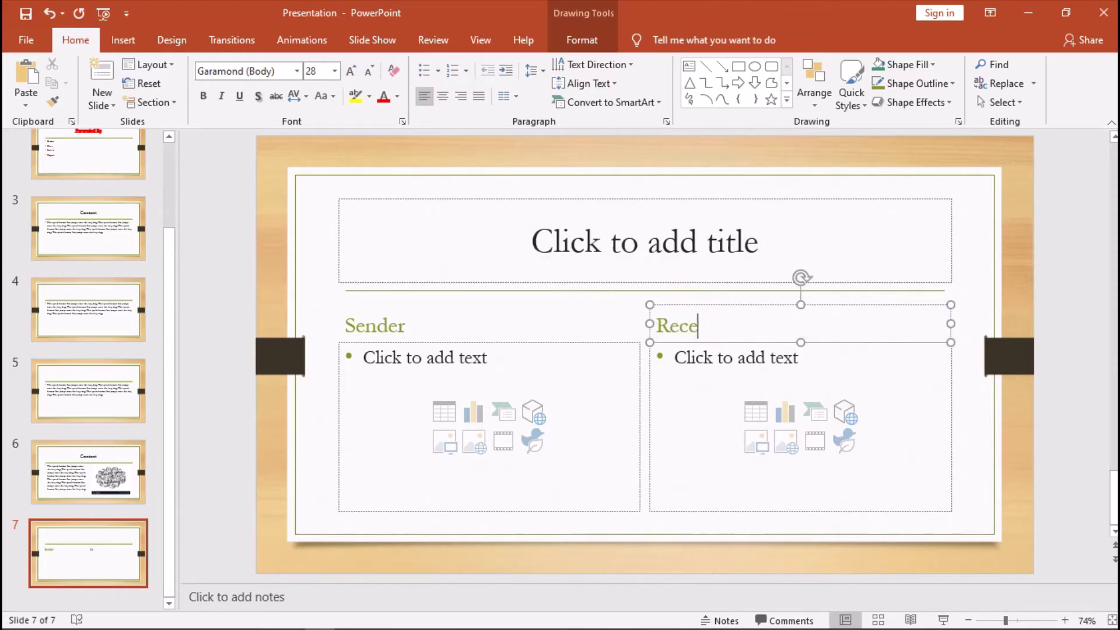
pyautogui.write('iver')
# - Title slide 7 'Comparison' and add a new slide 8 after it
pyautogui.click(355, 377)
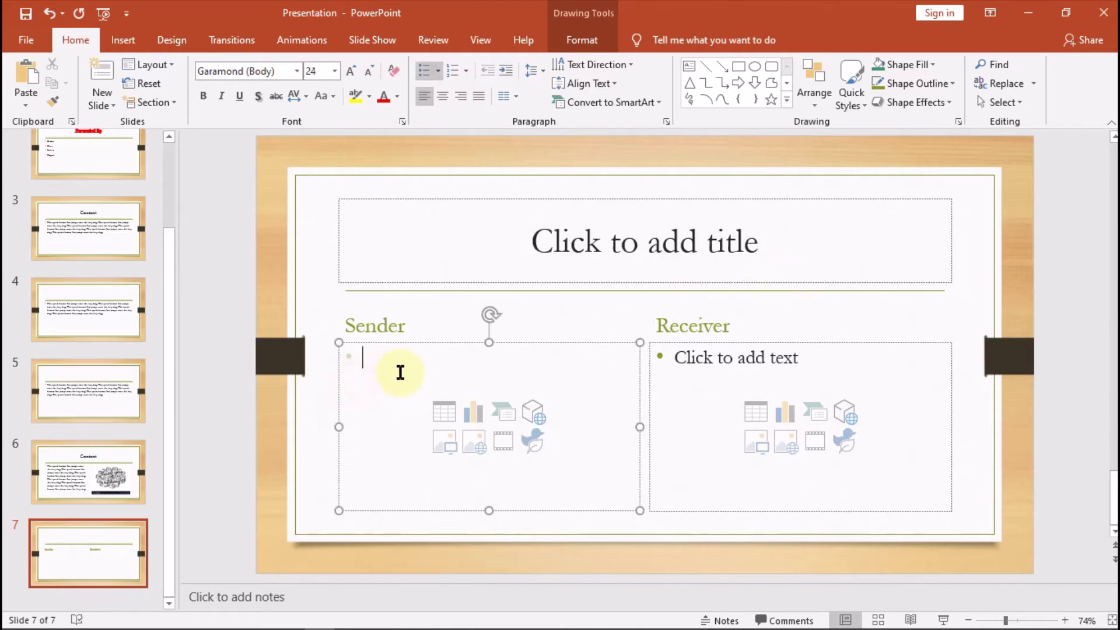
pyautogui.click(689, 391)
pyautogui.click(591, 237)
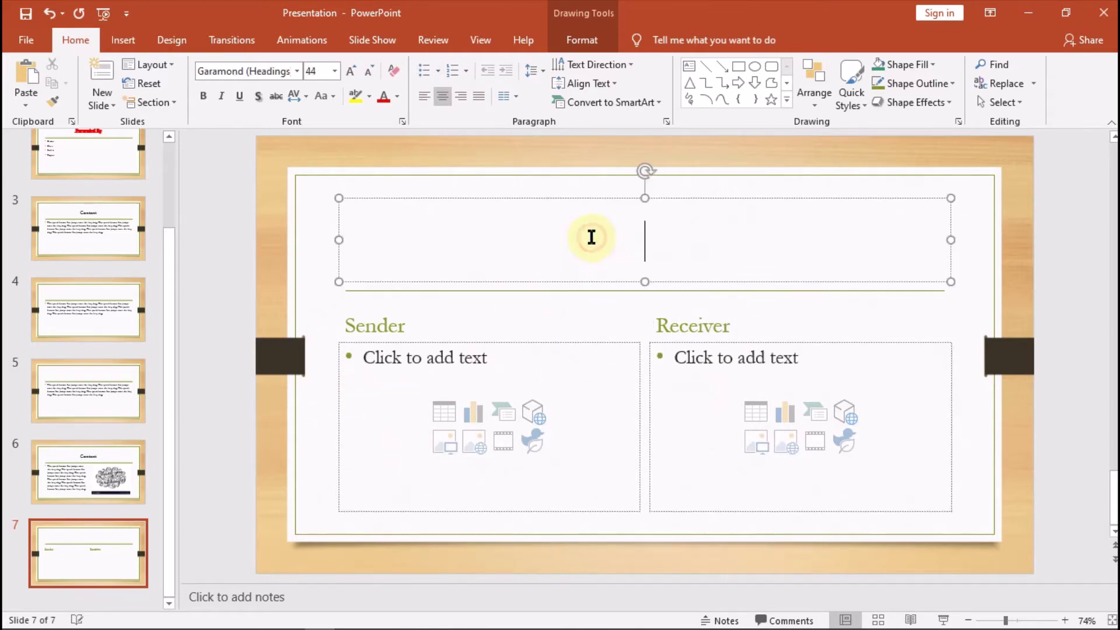
pyautogui.write('Compa')
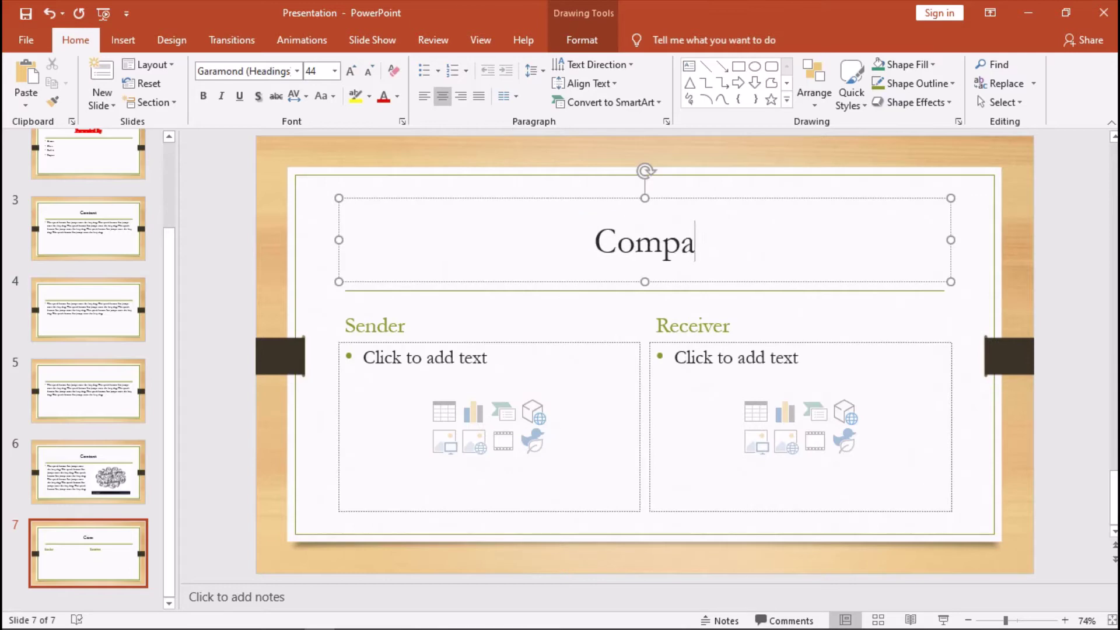
pyautogui.write('rison')
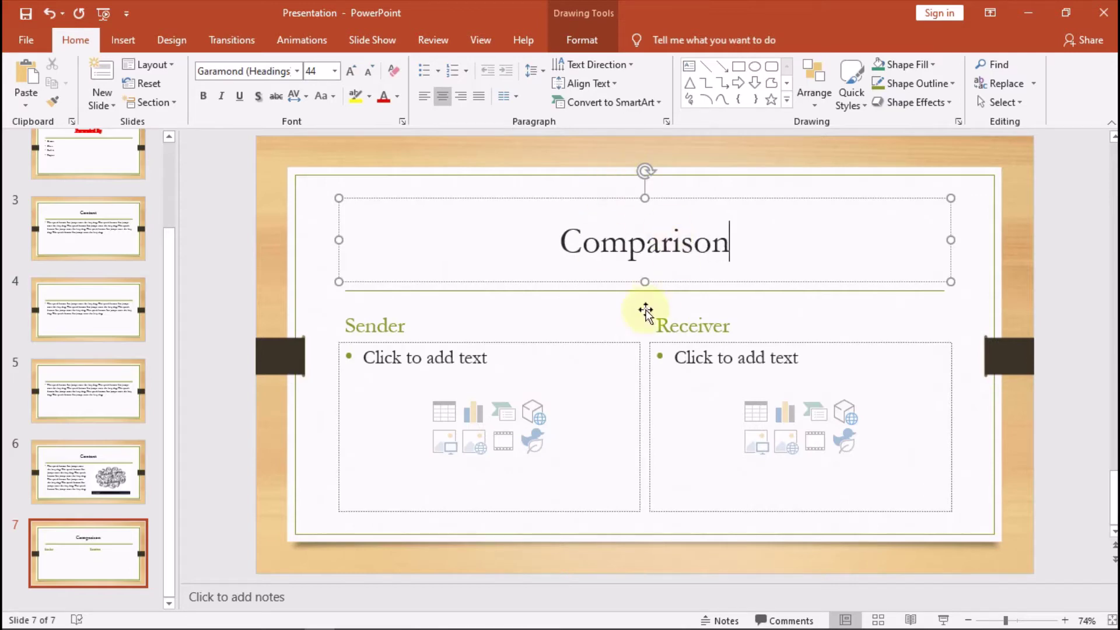
pyautogui.click(444, 330)
pyautogui.click(669, 325)
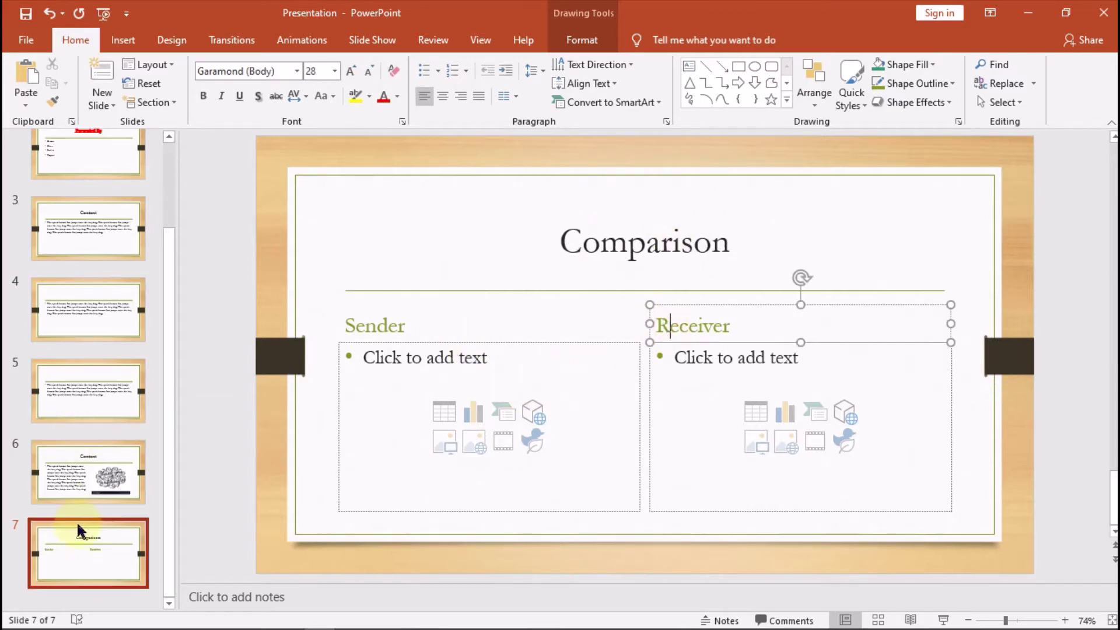
pyautogui.click(97, 545)
pyautogui.press('Return')
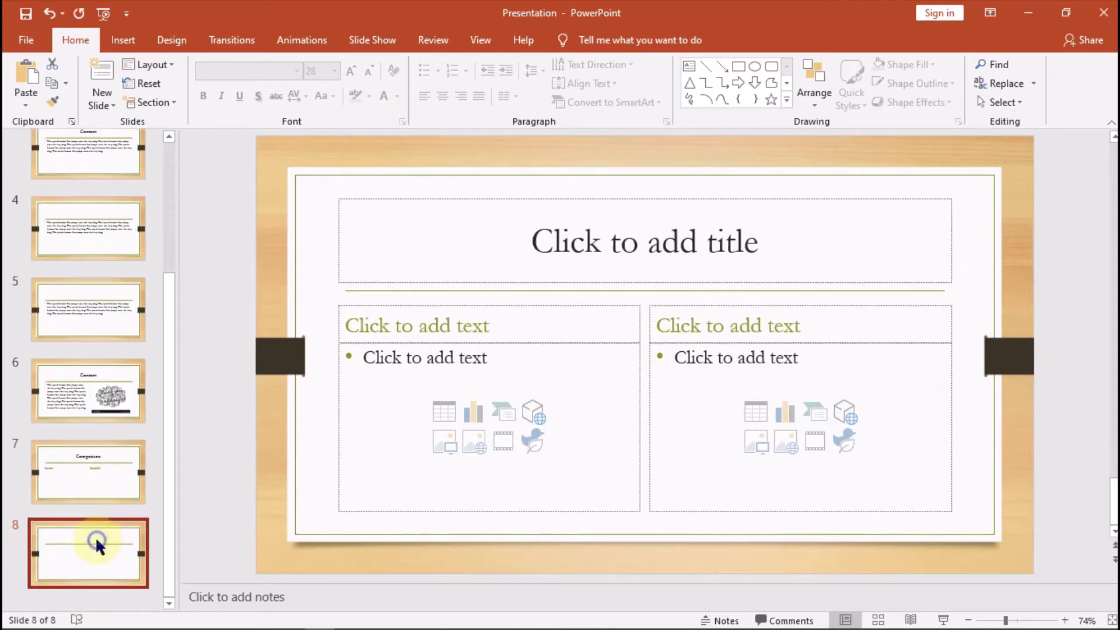
# - Apply the Two Content layout to the new slide 8 from its thumbnail menu
pyautogui.rightClick(97, 538)
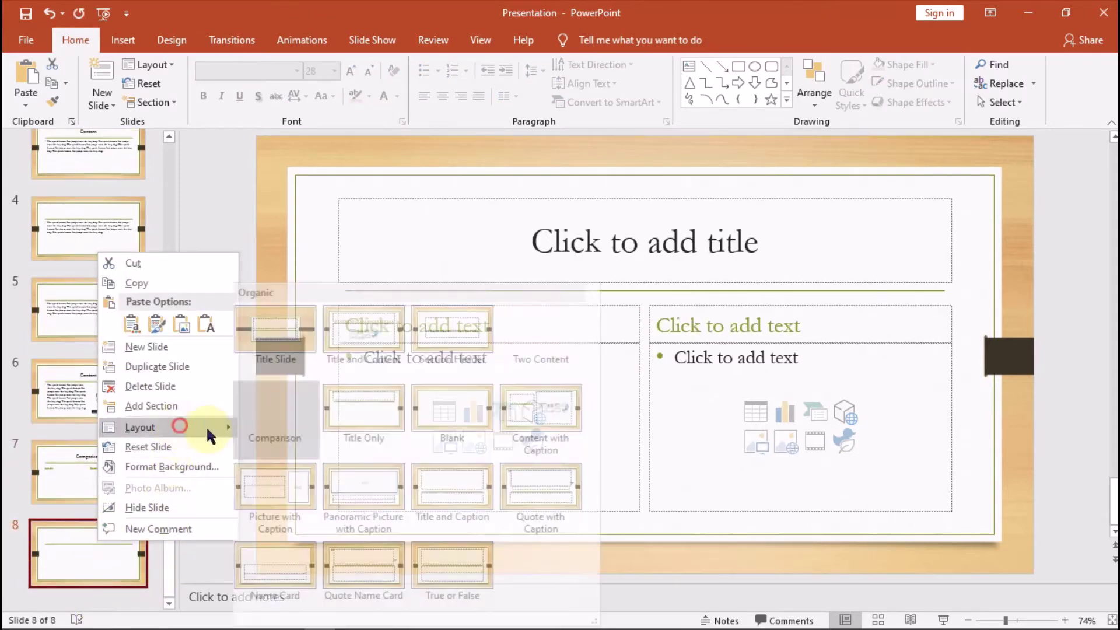
pyautogui.moveTo(140, 427)
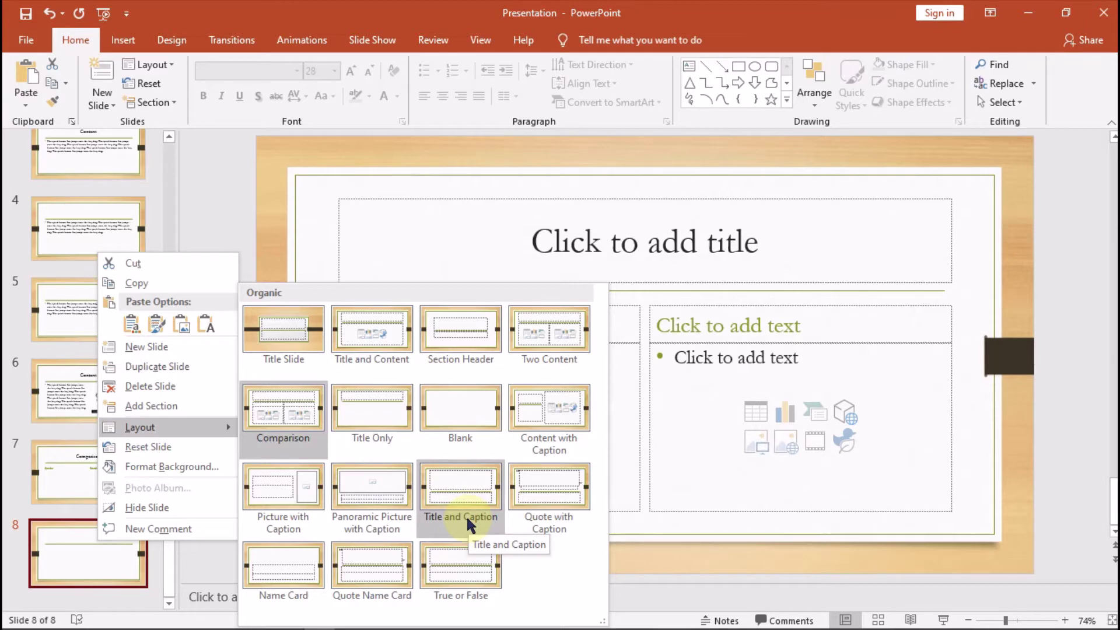
pyautogui.click(561, 337)
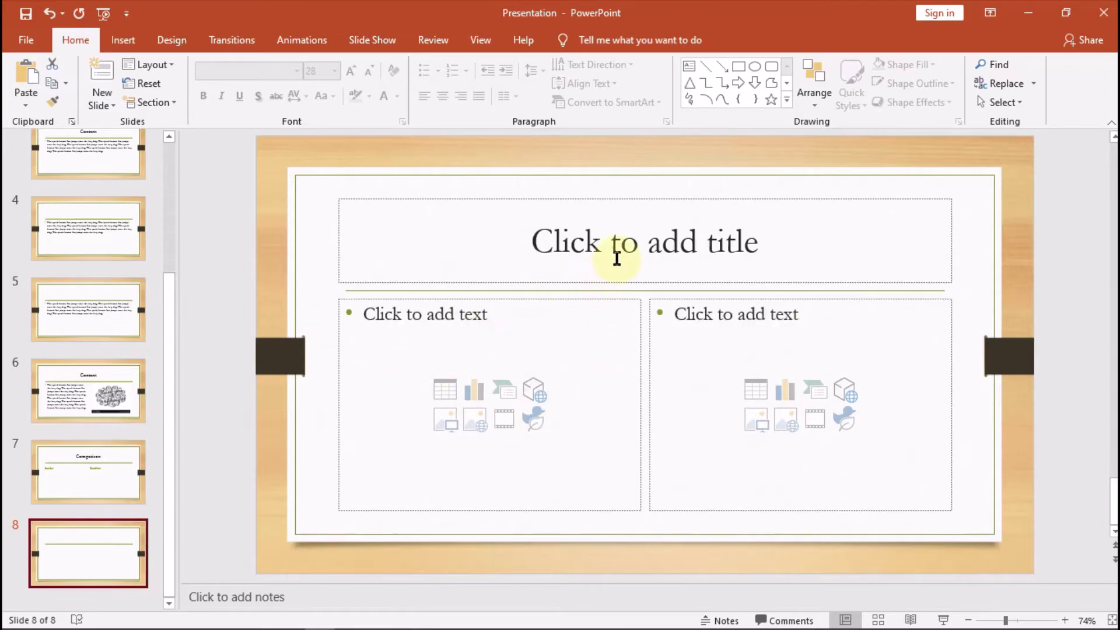
pyautogui.click(701, 318)
pyautogui.click(420, 369)
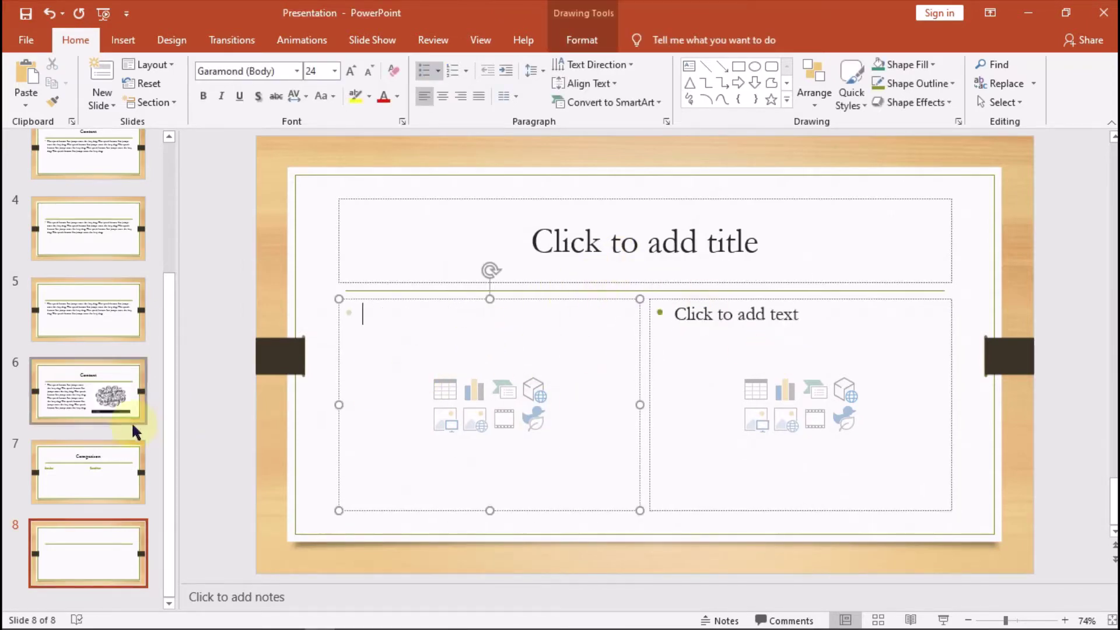
pyautogui.scroll(5, 120, 408)
# - Give slide 1 the Split transition and slide 2 the Shape transition
pyautogui.click(124, 40)
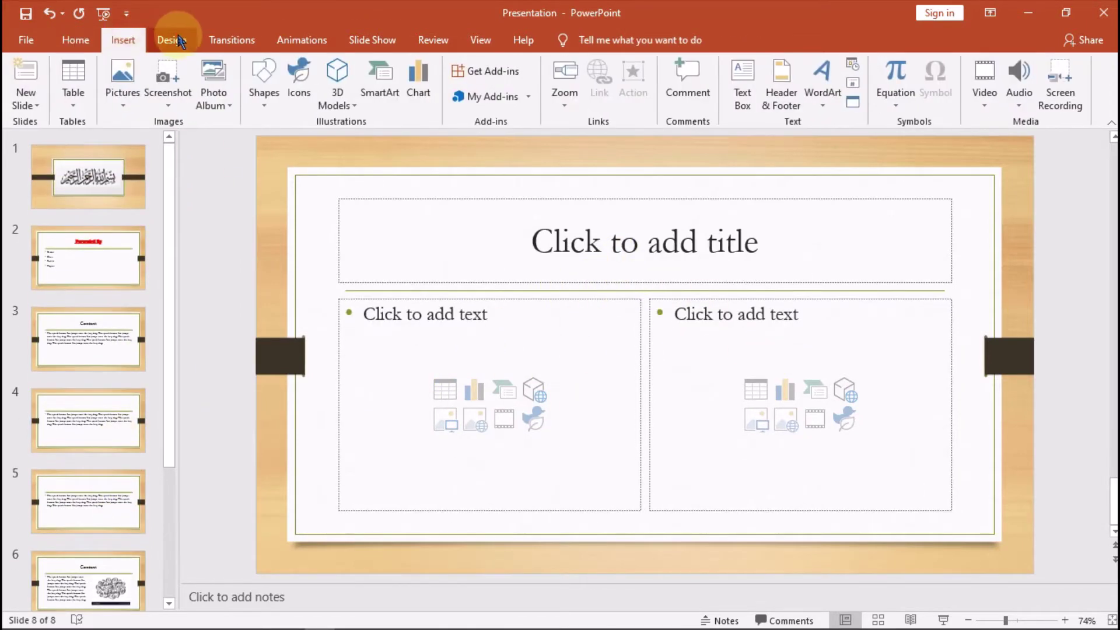
pyautogui.click(175, 40)
pyautogui.click(214, 40)
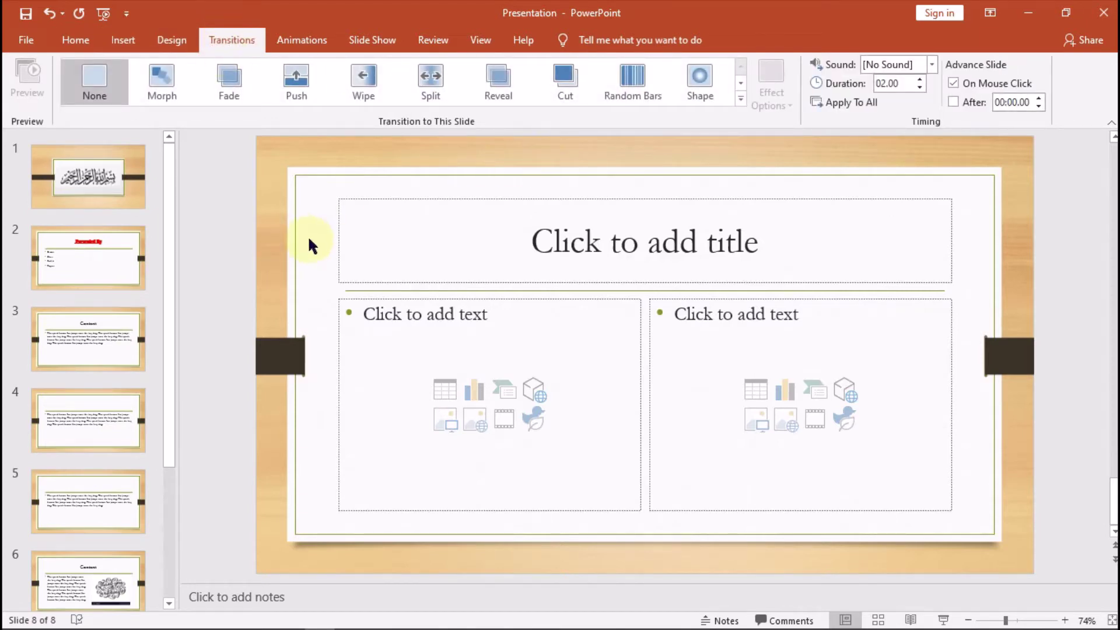
pyautogui.click(138, 194)
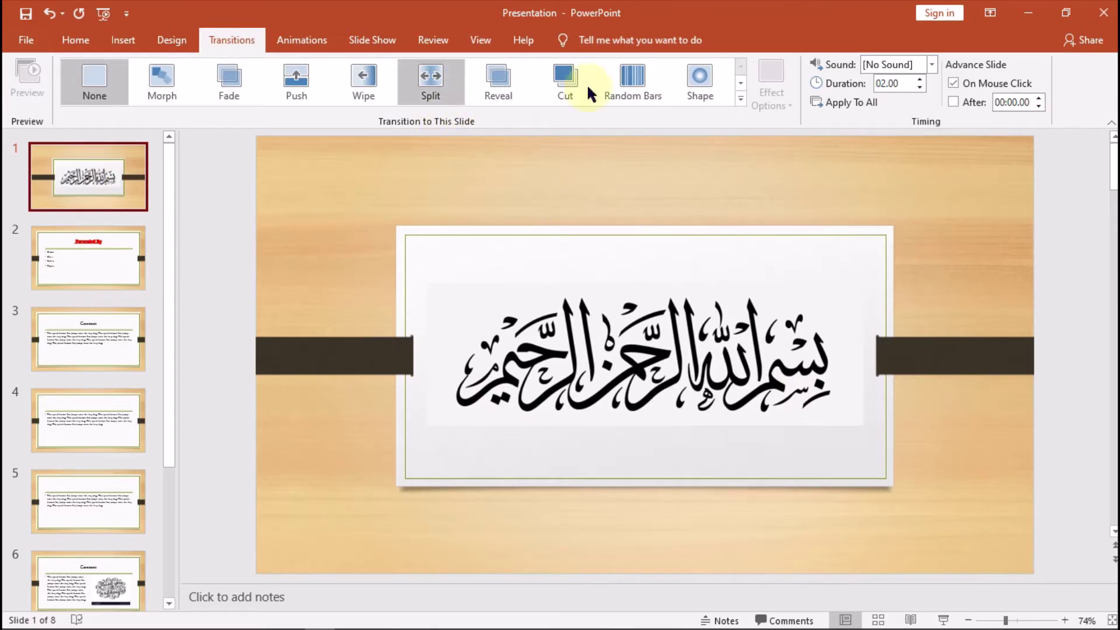
pyautogui.click(419, 83)
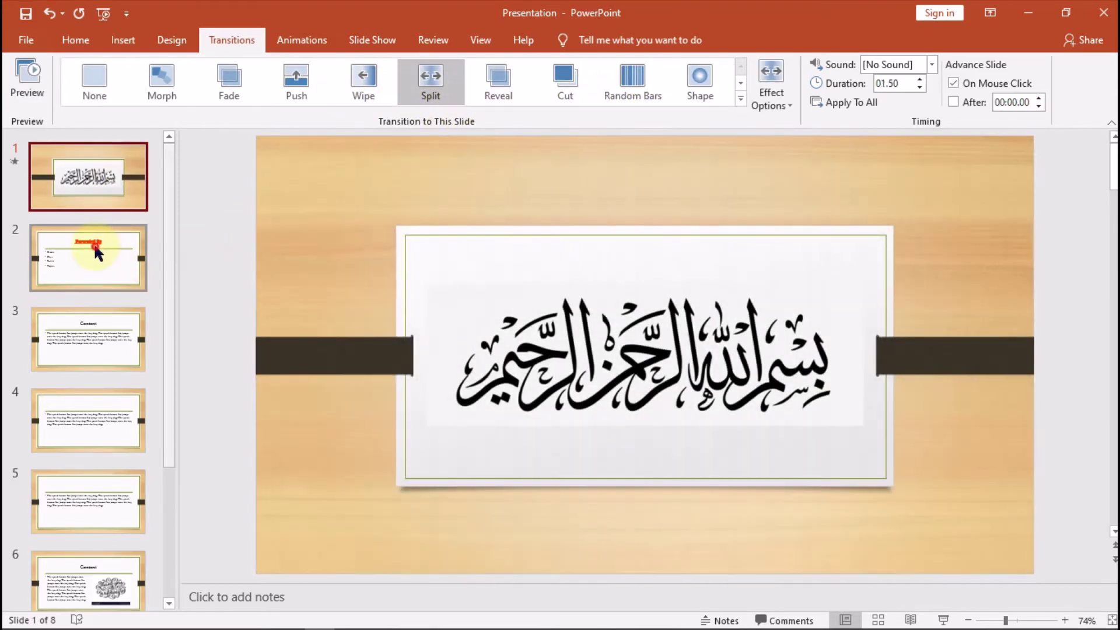
pyautogui.click(96, 251)
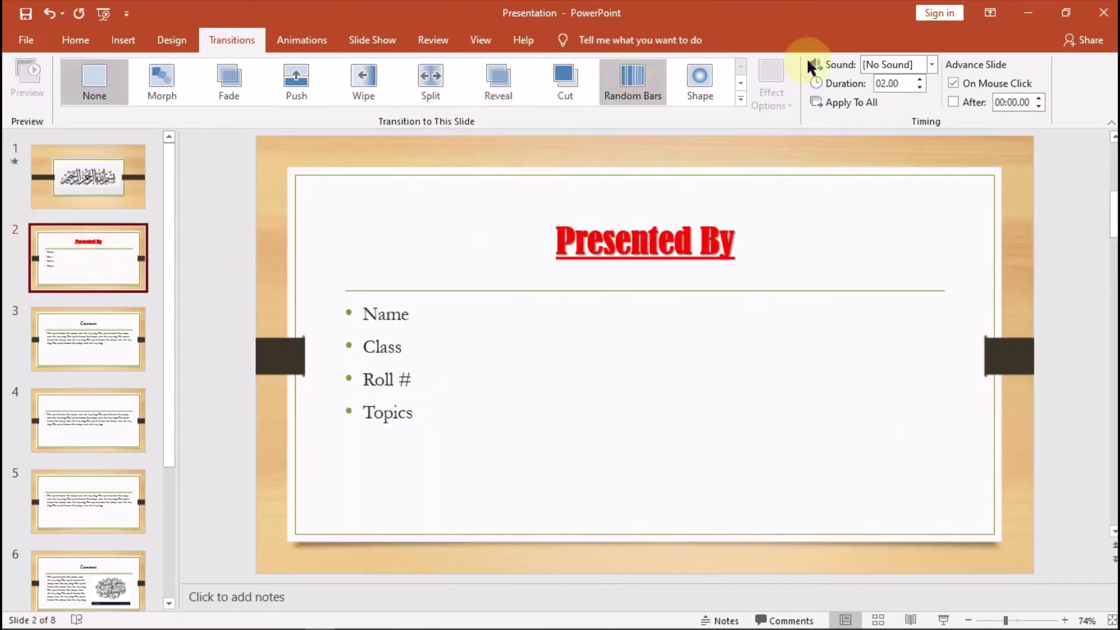
pyautogui.click(711, 76)
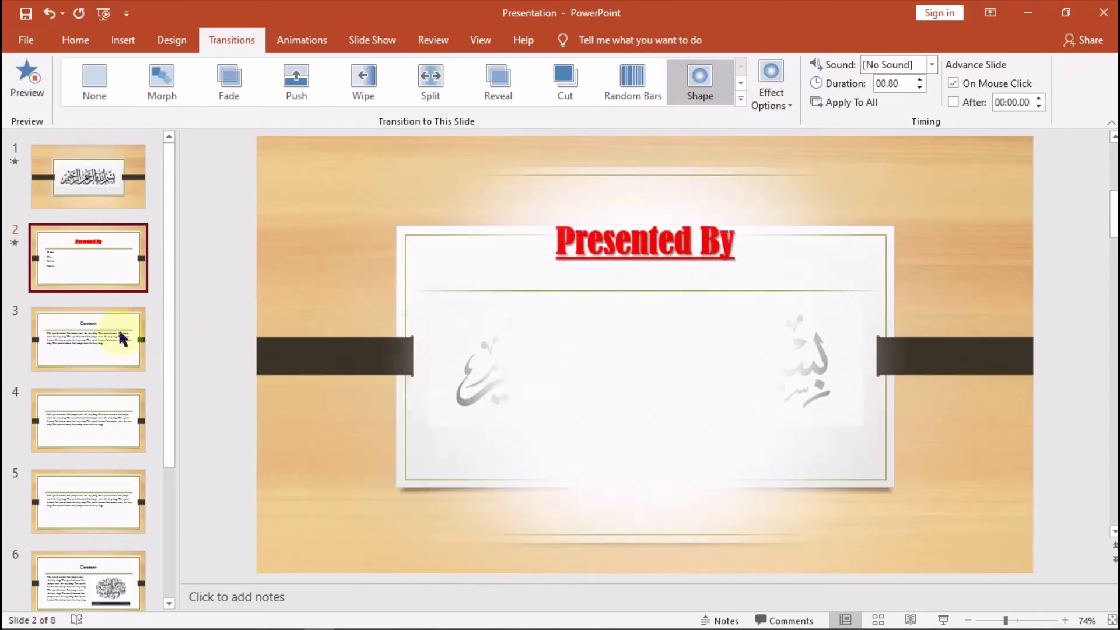
# - Apply Prestige to slide 3, Split to slide 4, Push to slide 5 and Fade to slide 6
pyautogui.click(120, 332)
pyautogui.click(740, 83)
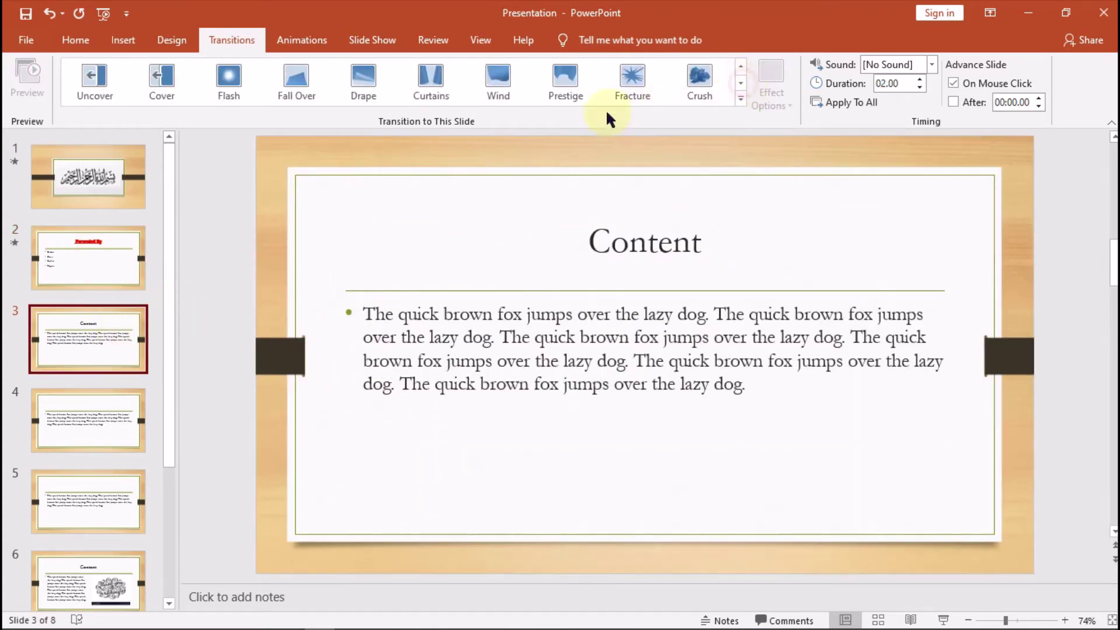
pyautogui.click(564, 82)
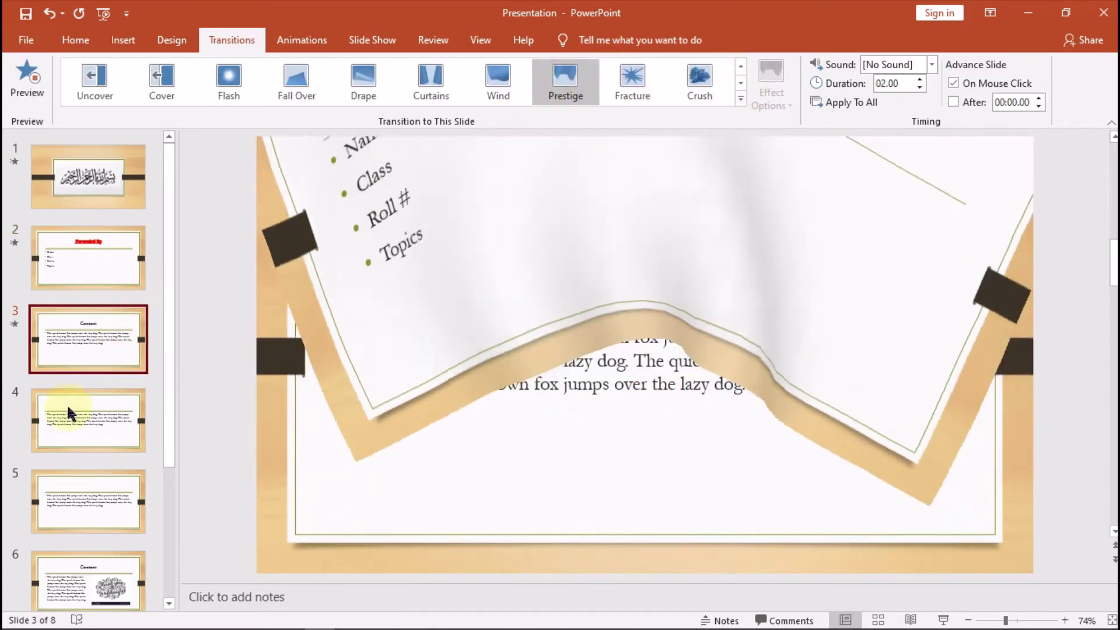
pyautogui.click(92, 442)
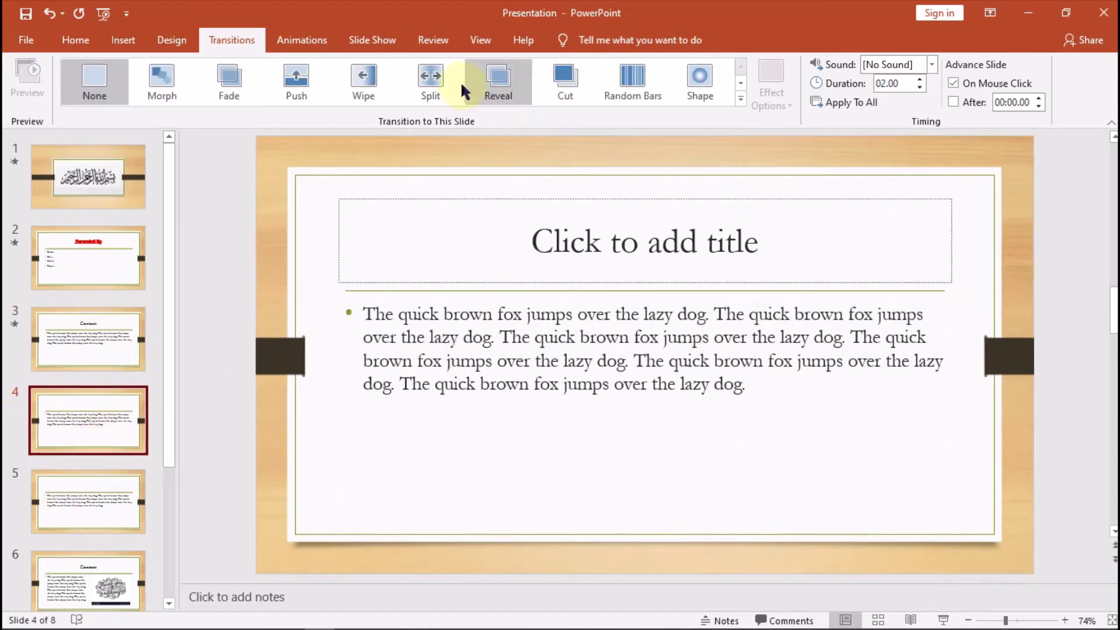
pyautogui.click(430, 82)
pyautogui.click(102, 478)
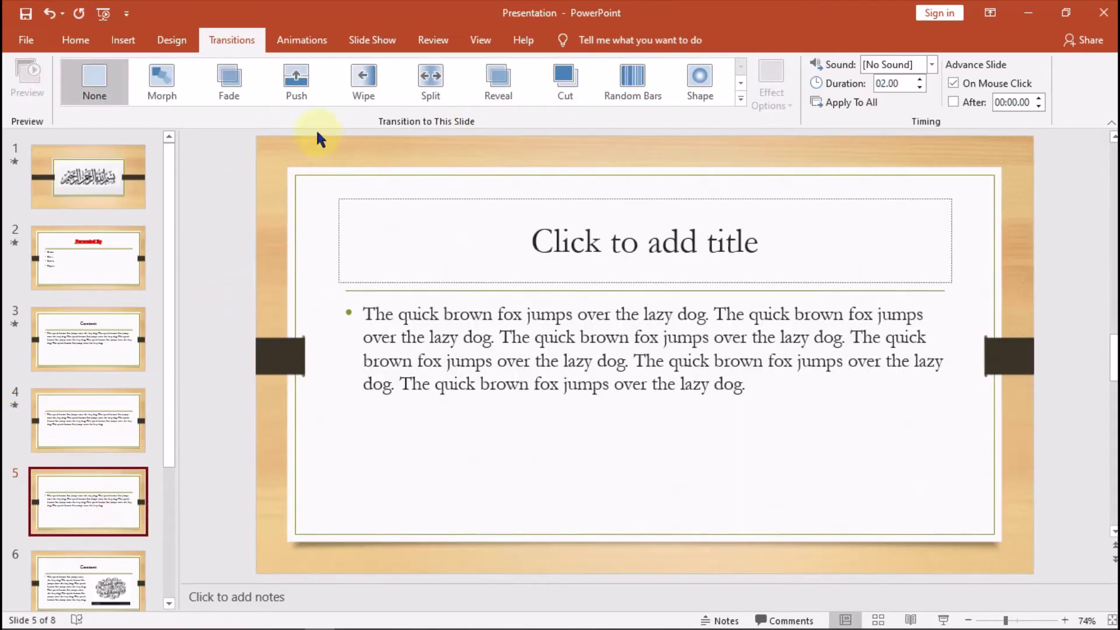
pyautogui.click(298, 84)
pyautogui.click(80, 514)
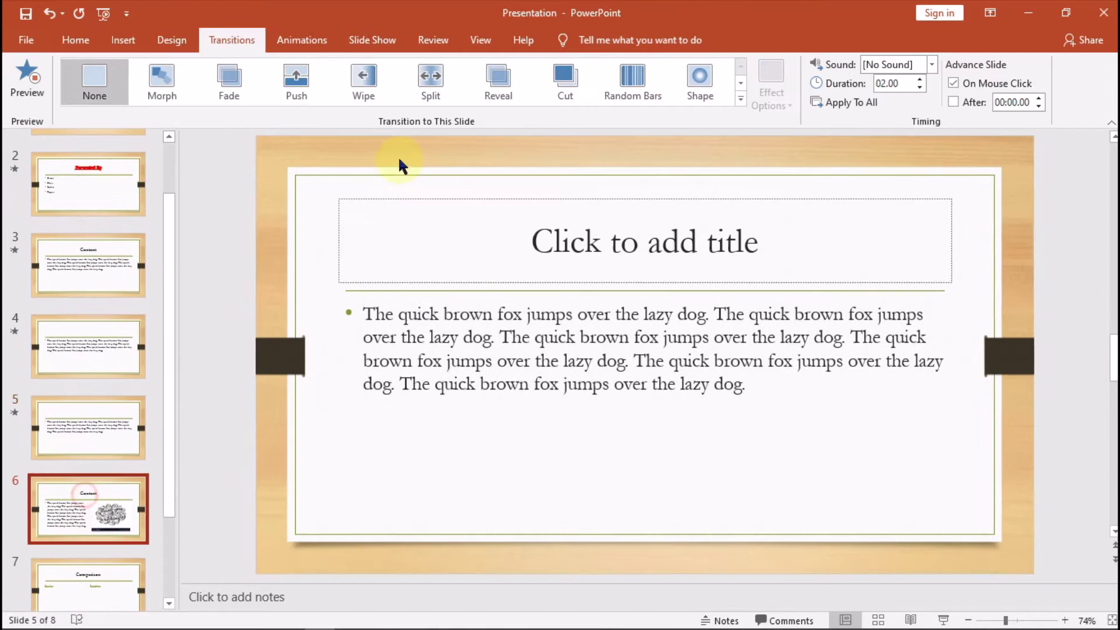
pyautogui.click(229, 85)
# - Give slide 7 the Glitter transition and slide 8 the Vortex transition
pyautogui.click(108, 487)
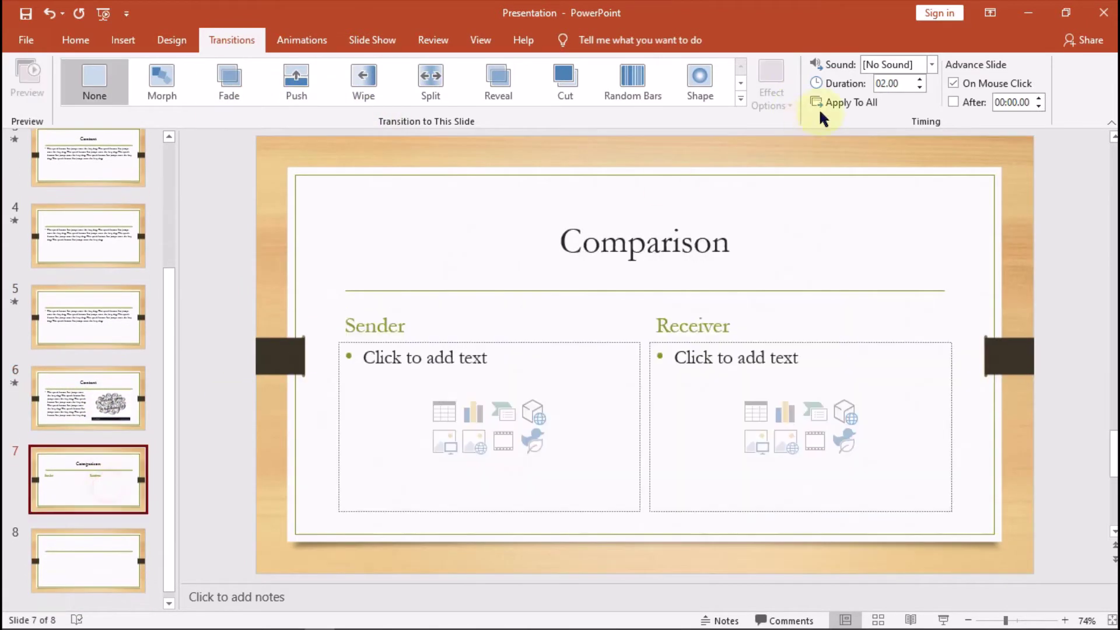
pyautogui.click(700, 82)
pyautogui.click(741, 98)
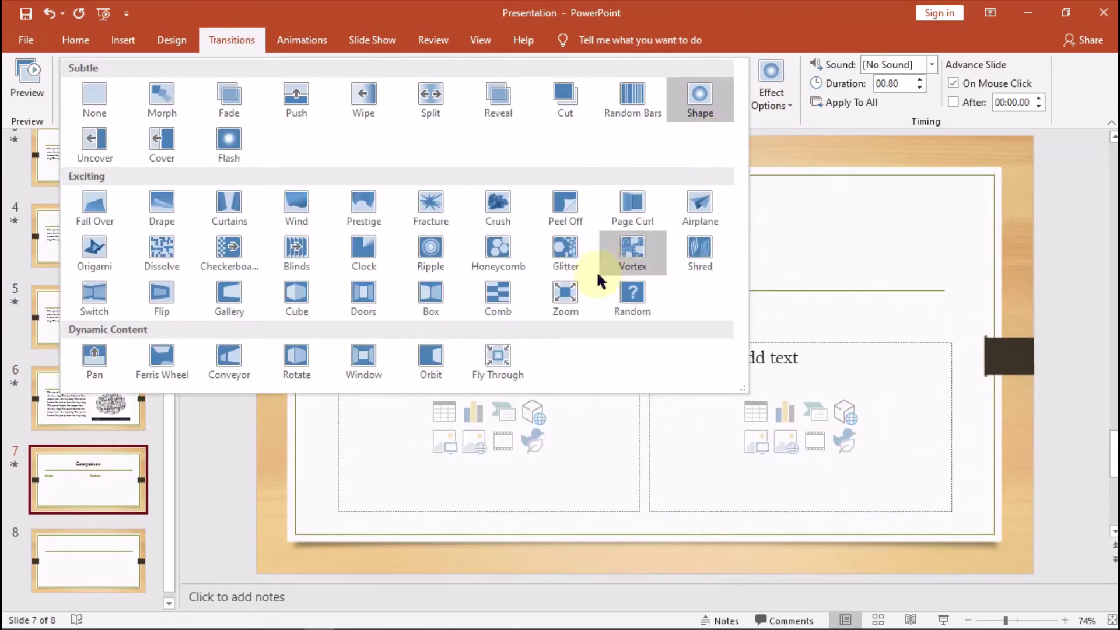
pyautogui.click(560, 257)
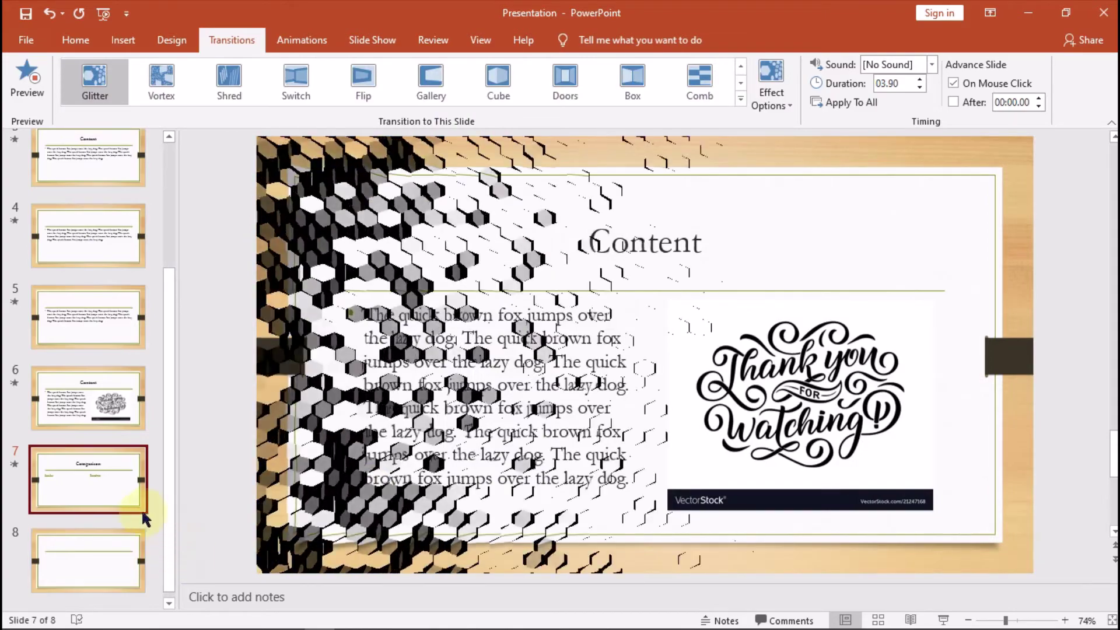
pyautogui.click(146, 532)
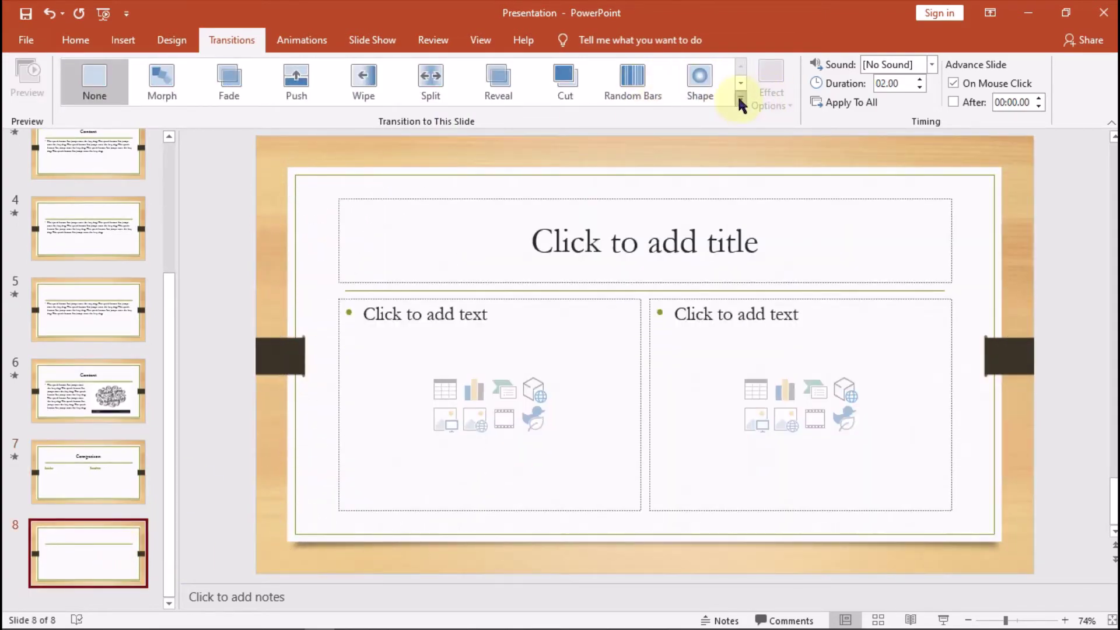
pyautogui.click(739, 100)
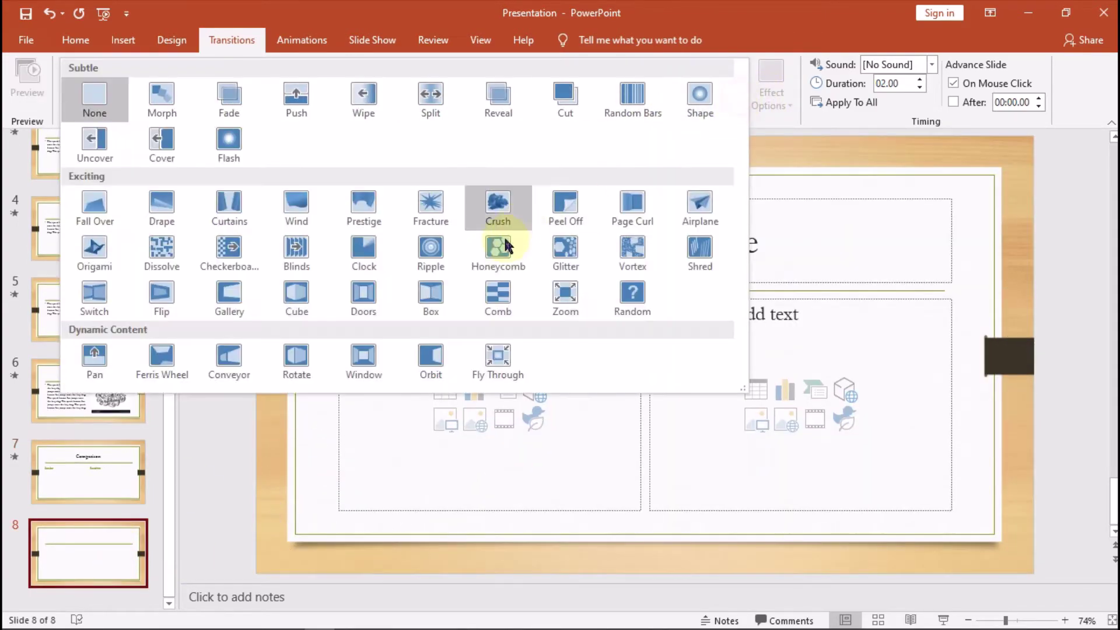
pyautogui.click(635, 261)
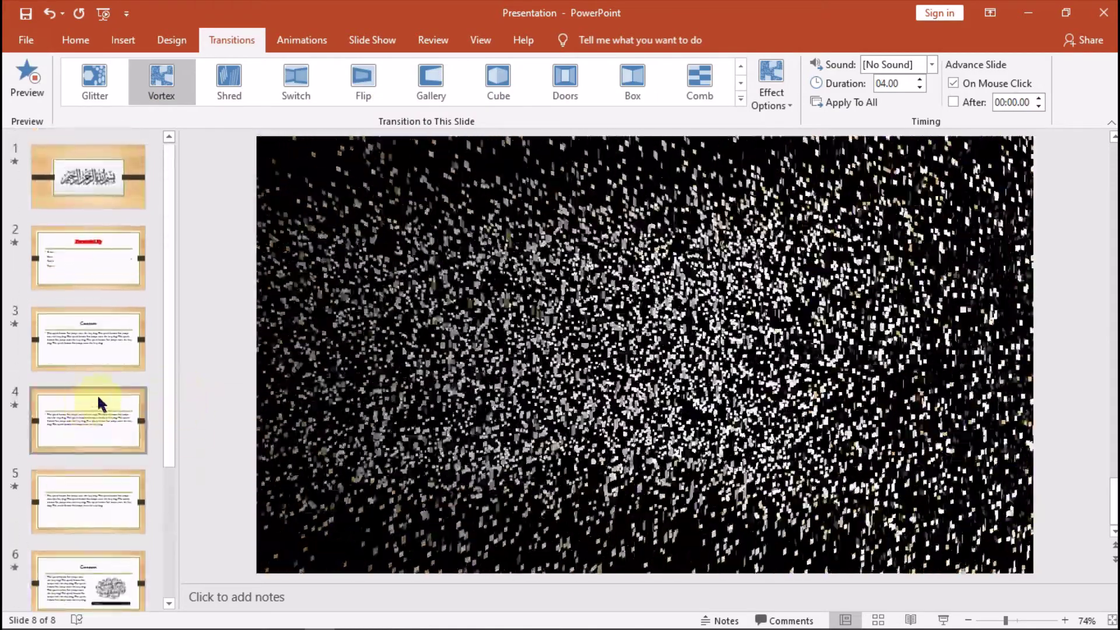
# - Return to slide 2, Presented By, and select its bullet list
pyautogui.click(117, 199)
pyautogui.click(90, 281)
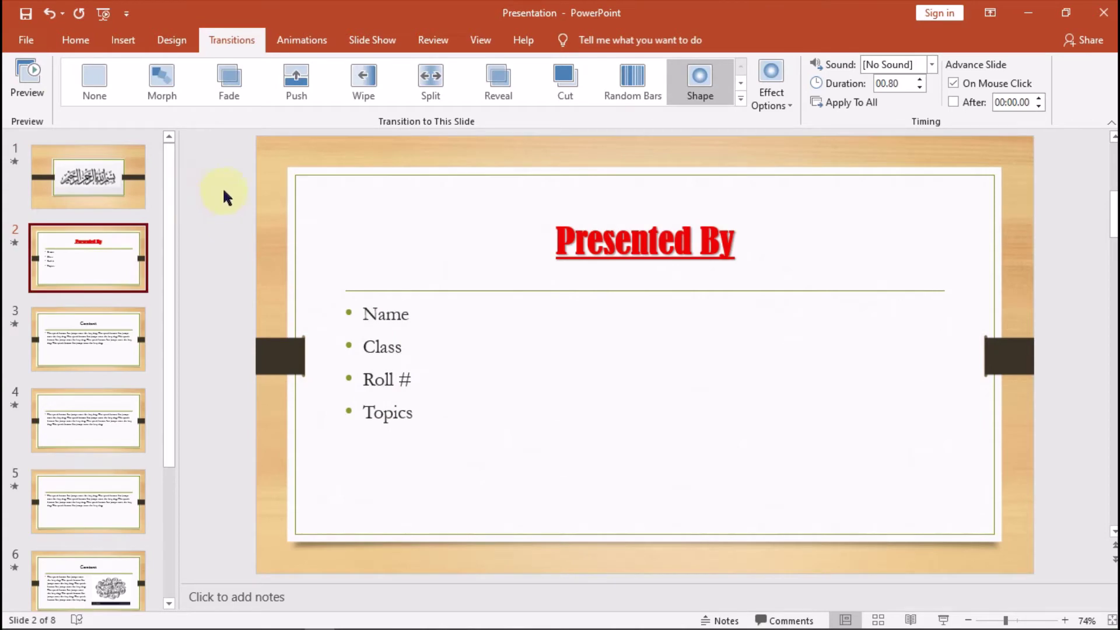
pyautogui.click(389, 379)
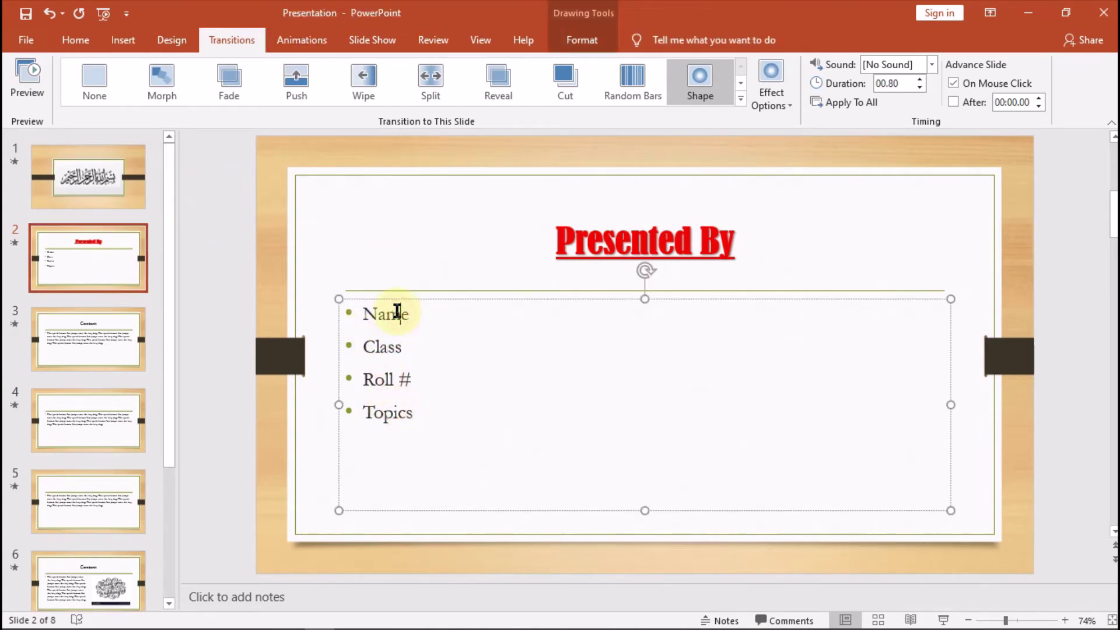
# - Give slide 2's Presented By title a Split entrance animation
pyautogui.click(300, 40)
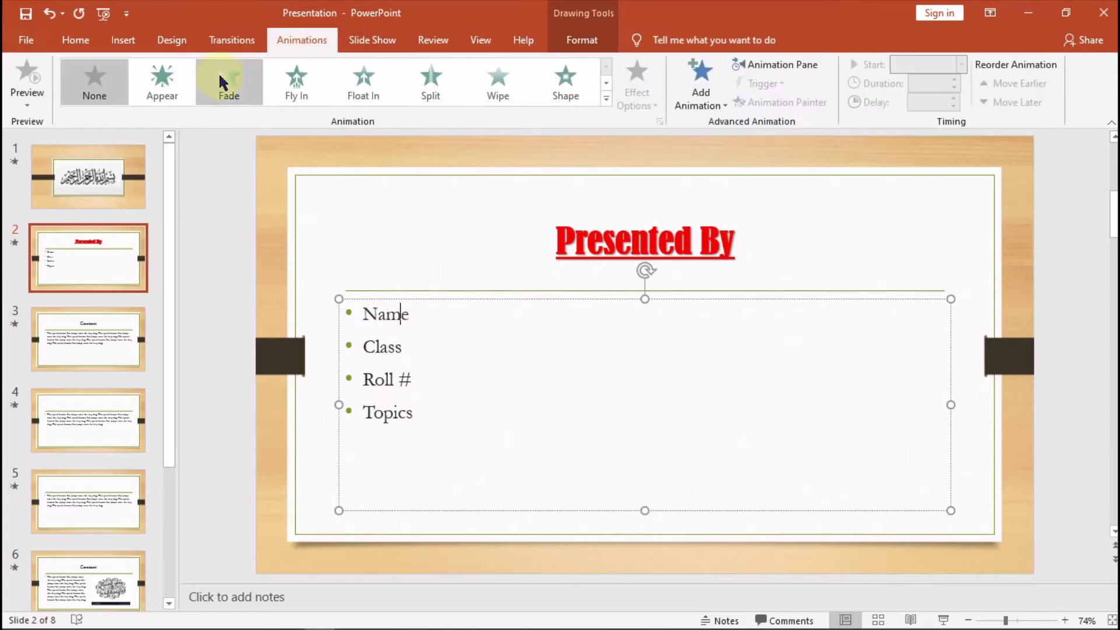
pyautogui.click(232, 262)
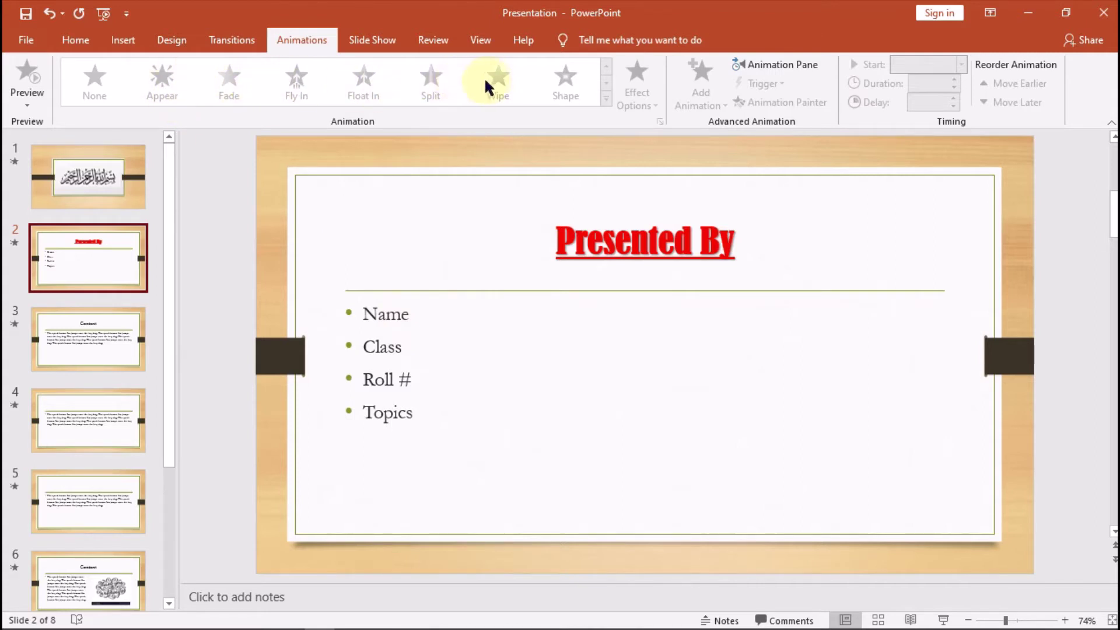
pyautogui.click(614, 246)
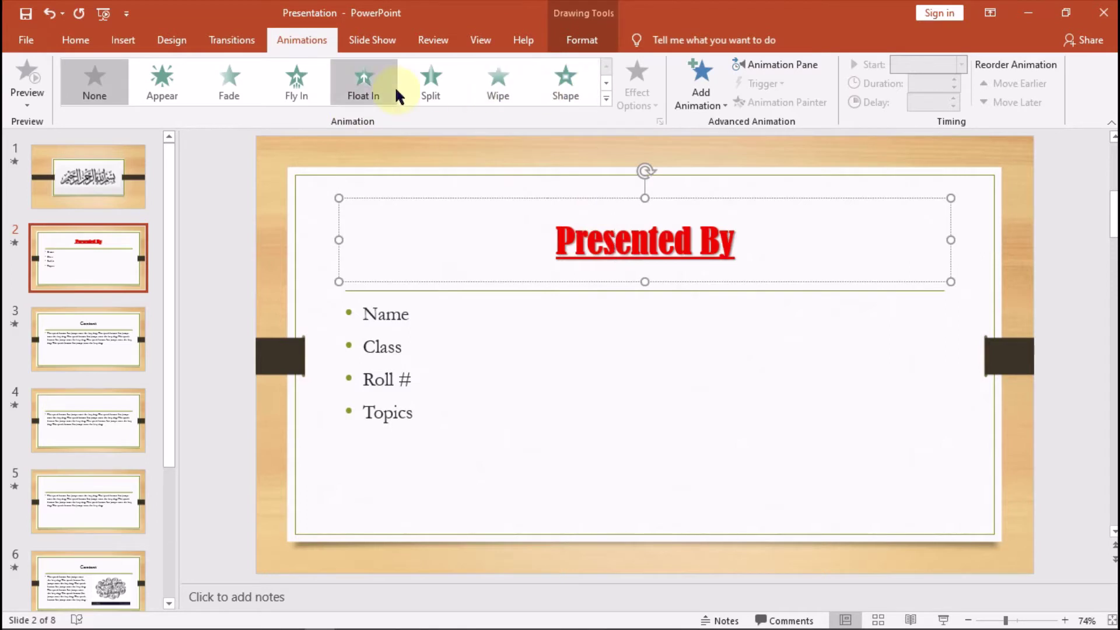
pyautogui.click(430, 88)
# - Make slide 2's bullet list fly in with the Fly In entrance effect
pyautogui.click(382, 346)
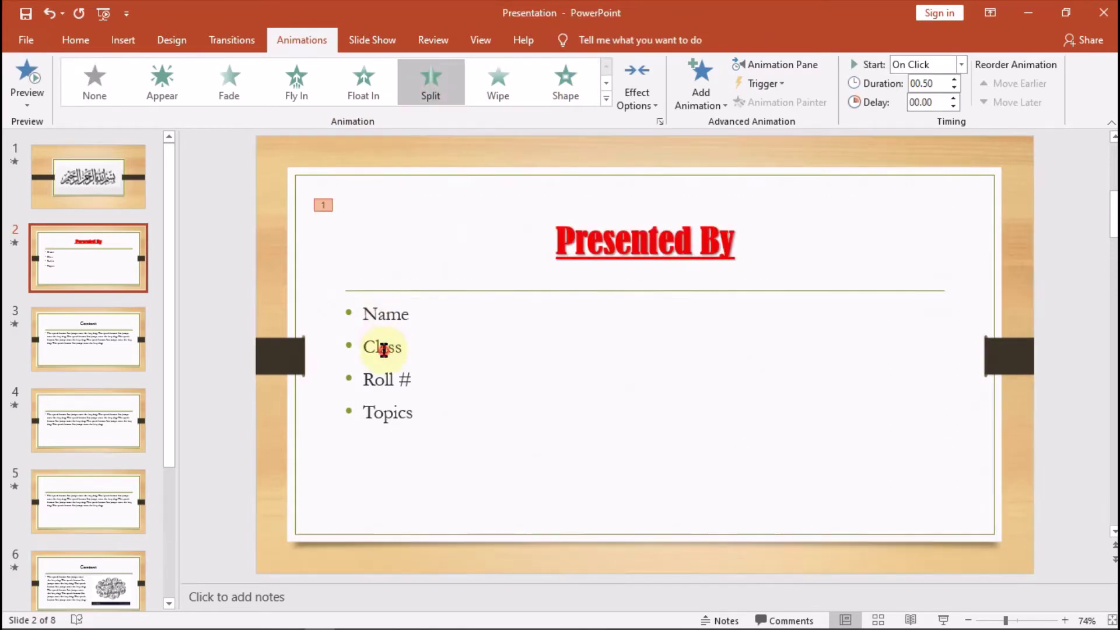
pyautogui.click(606, 85)
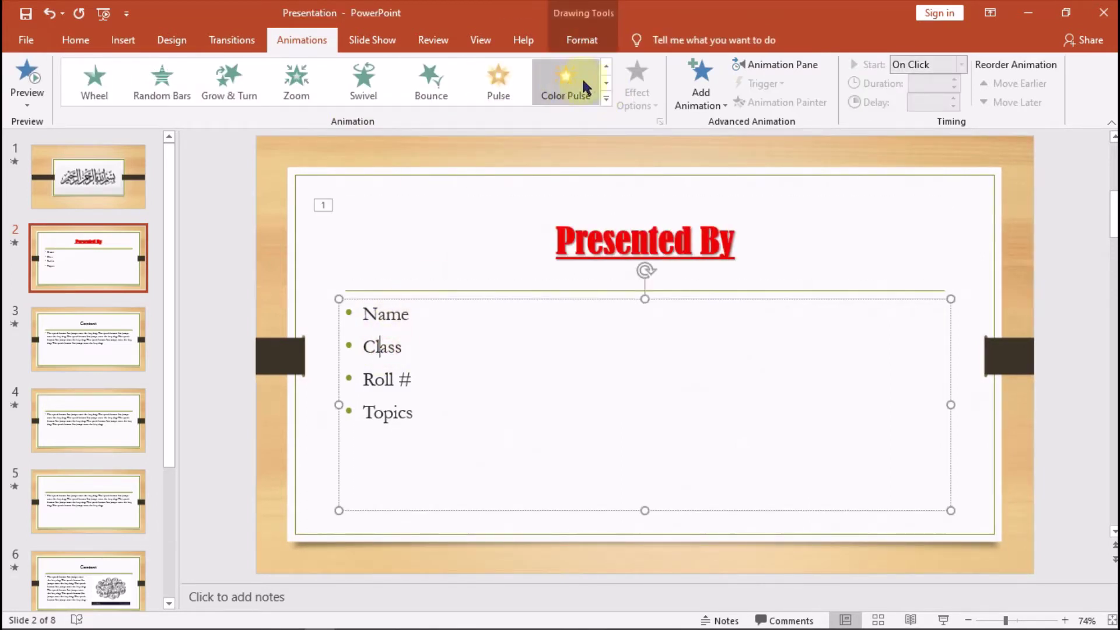
pyautogui.click(606, 66)
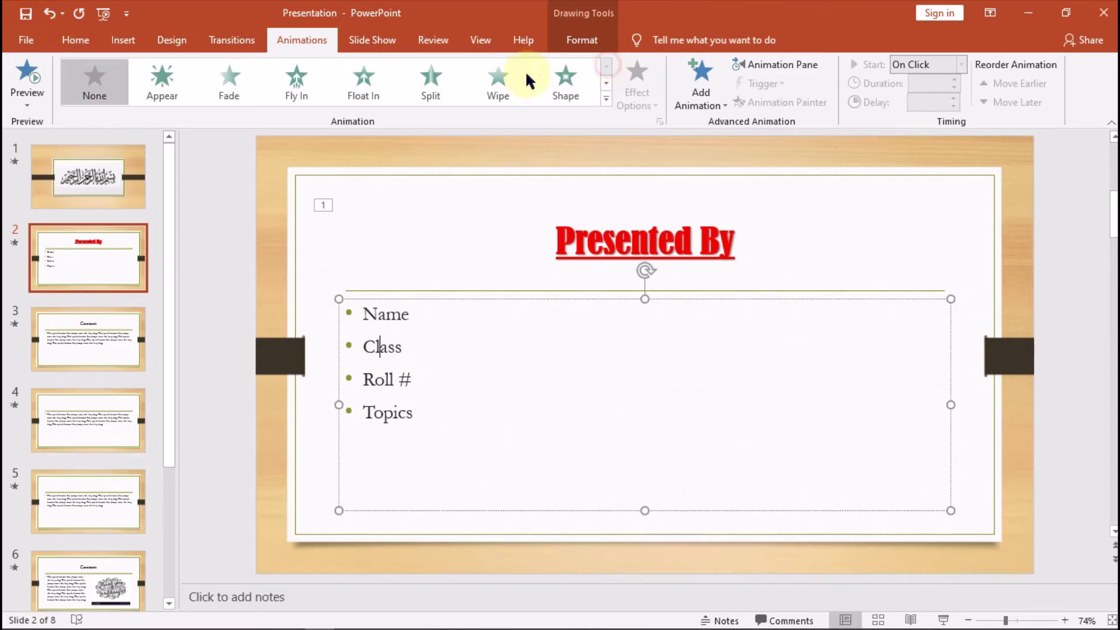
pyautogui.click(301, 88)
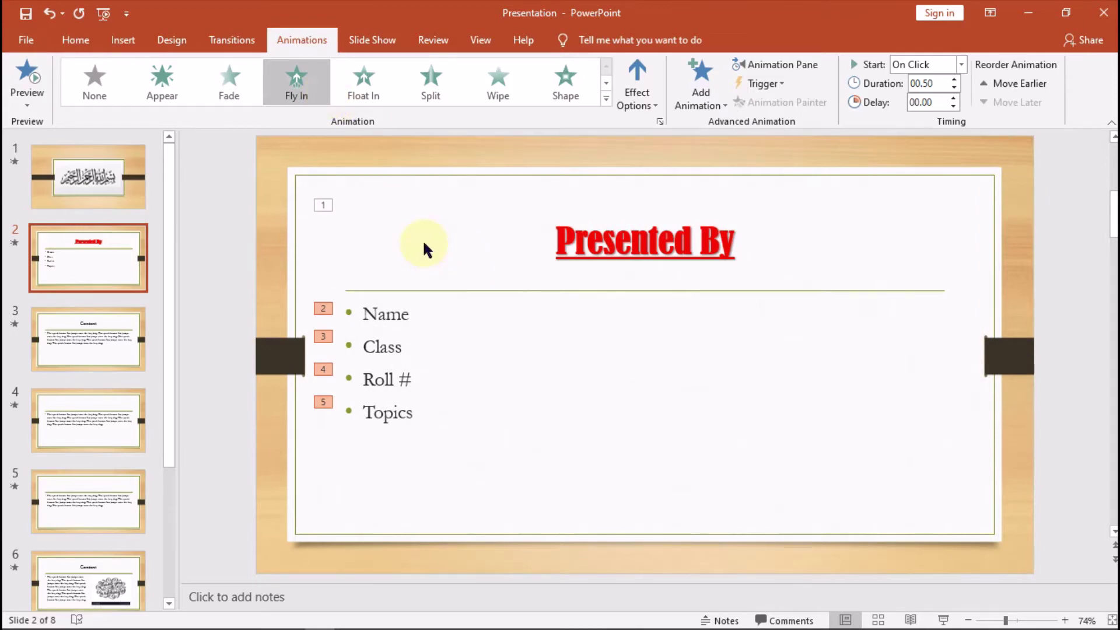
pyautogui.click(605, 100)
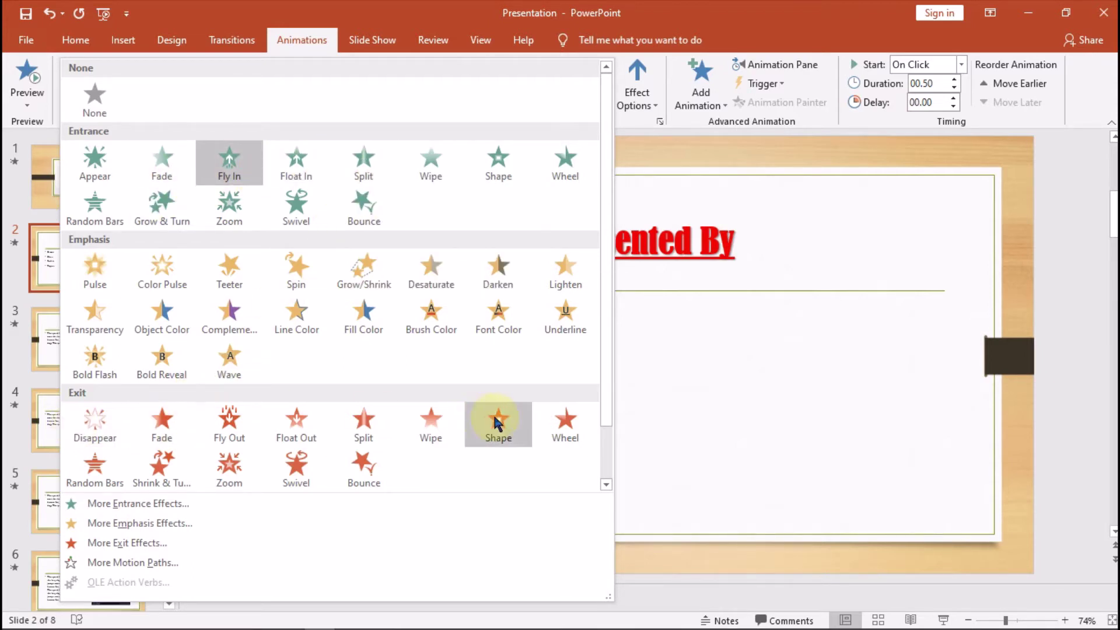
# - On slide 3, make the Content title bounce in and the body text enter with Random Bars
pyautogui.click(617, 264)
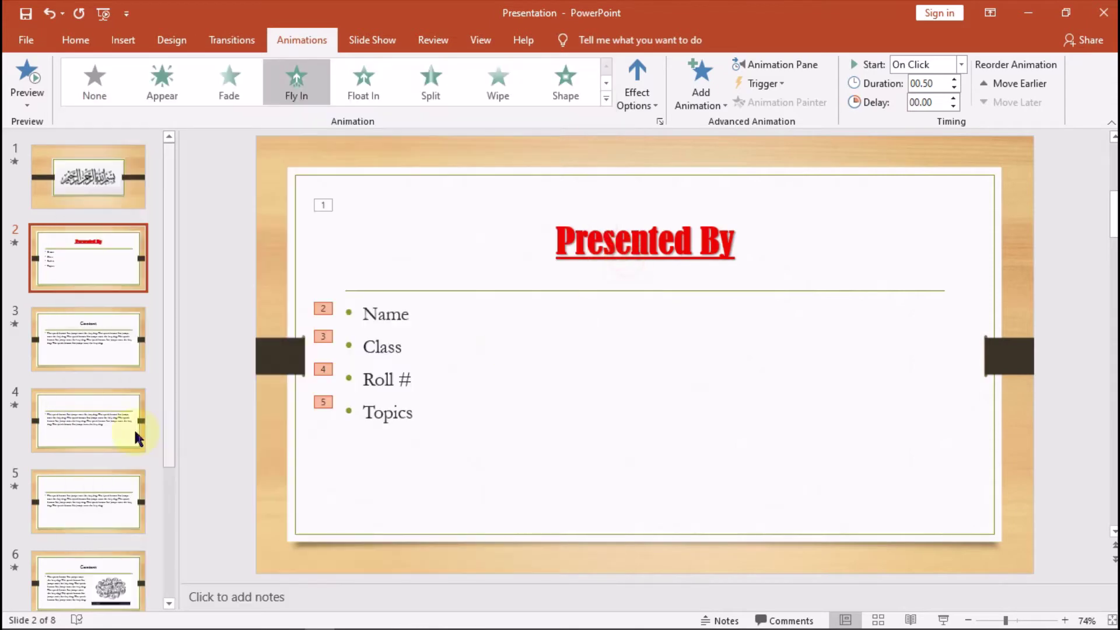
pyautogui.click(114, 323)
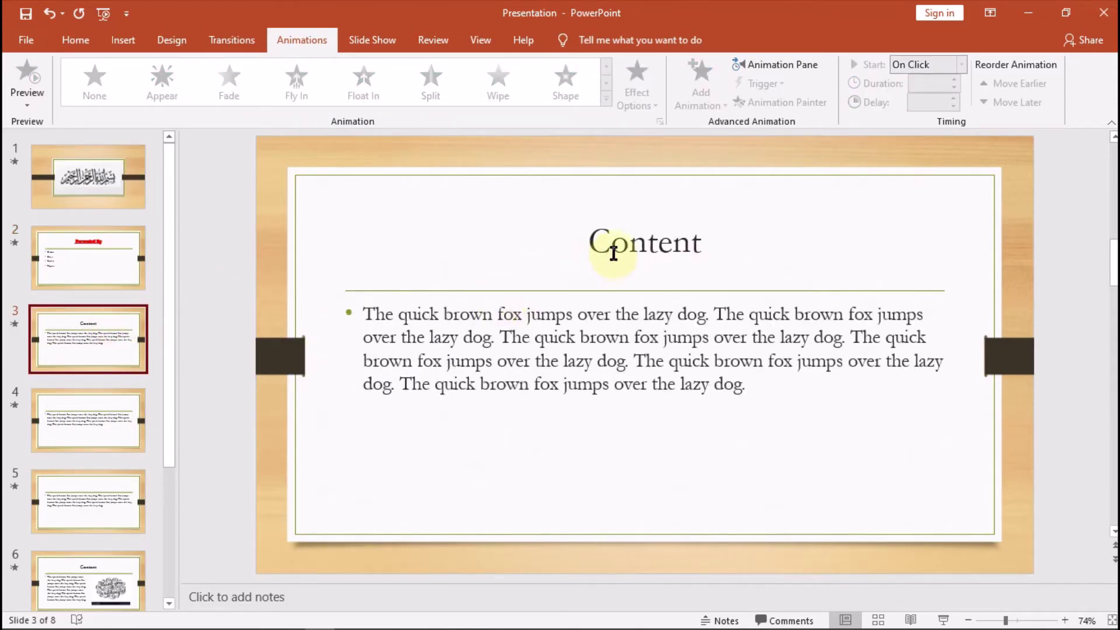
pyautogui.click(613, 252)
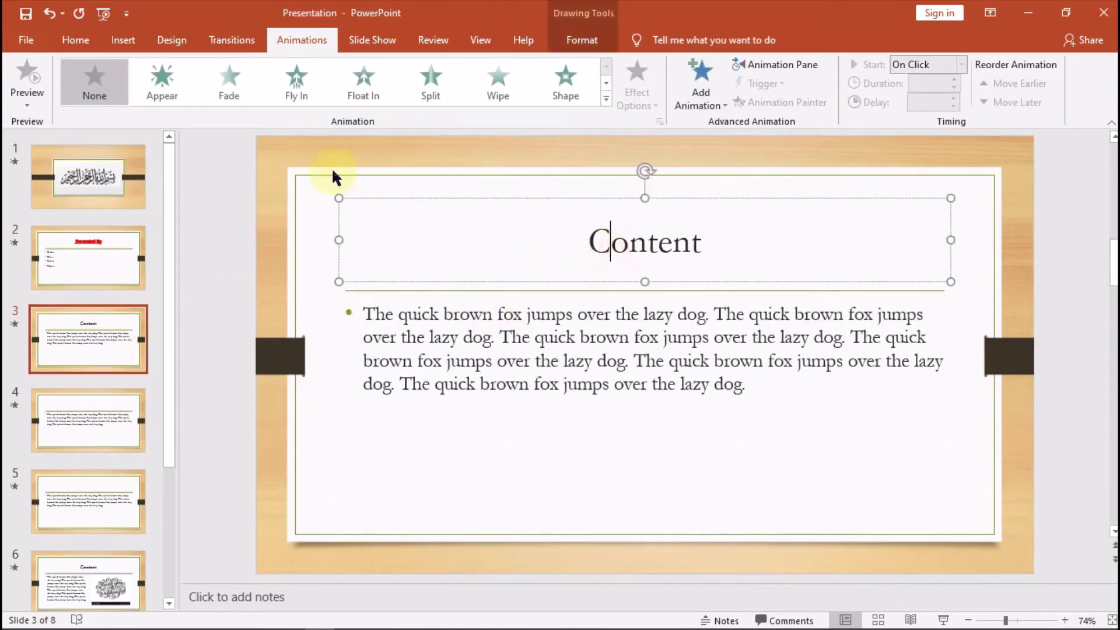
pyautogui.click(606, 98)
pyautogui.click(295, 201)
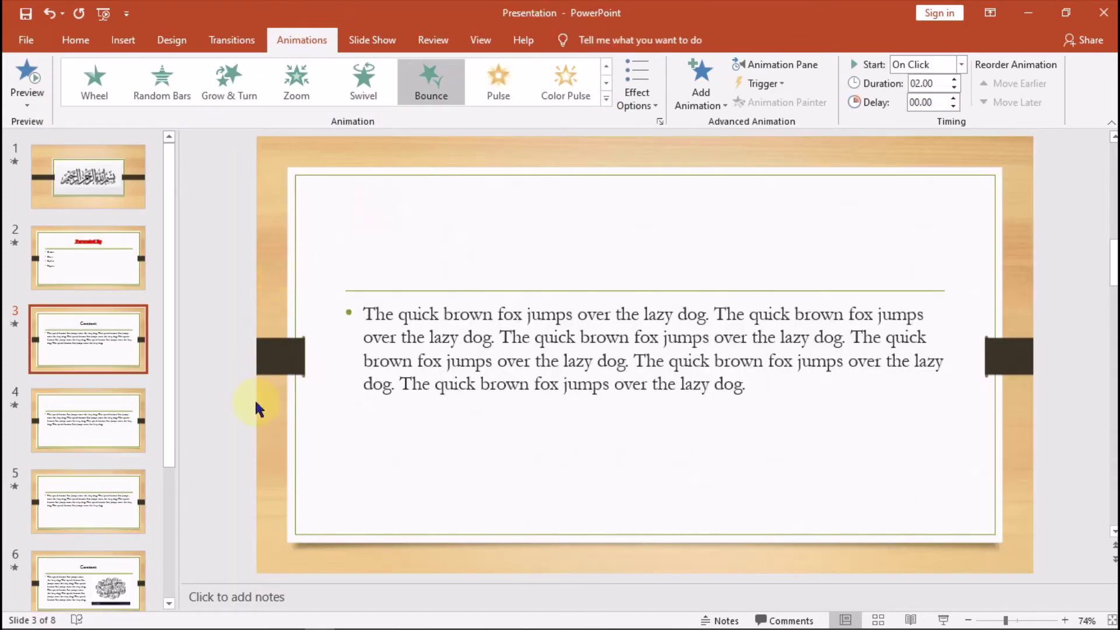
pyautogui.click(467, 340)
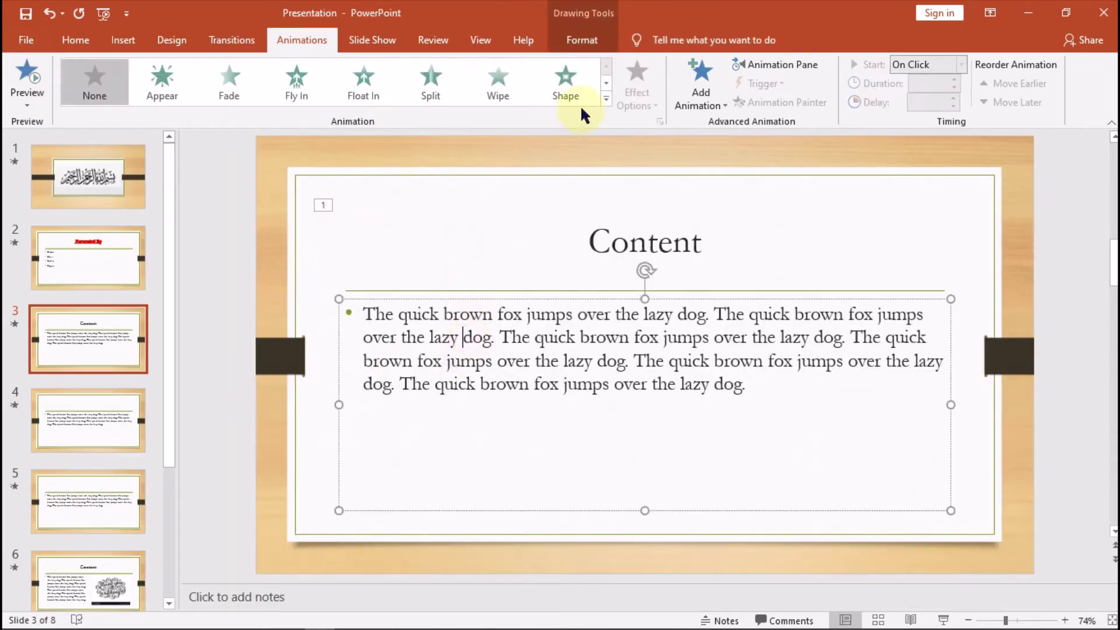
pyautogui.click(606, 98)
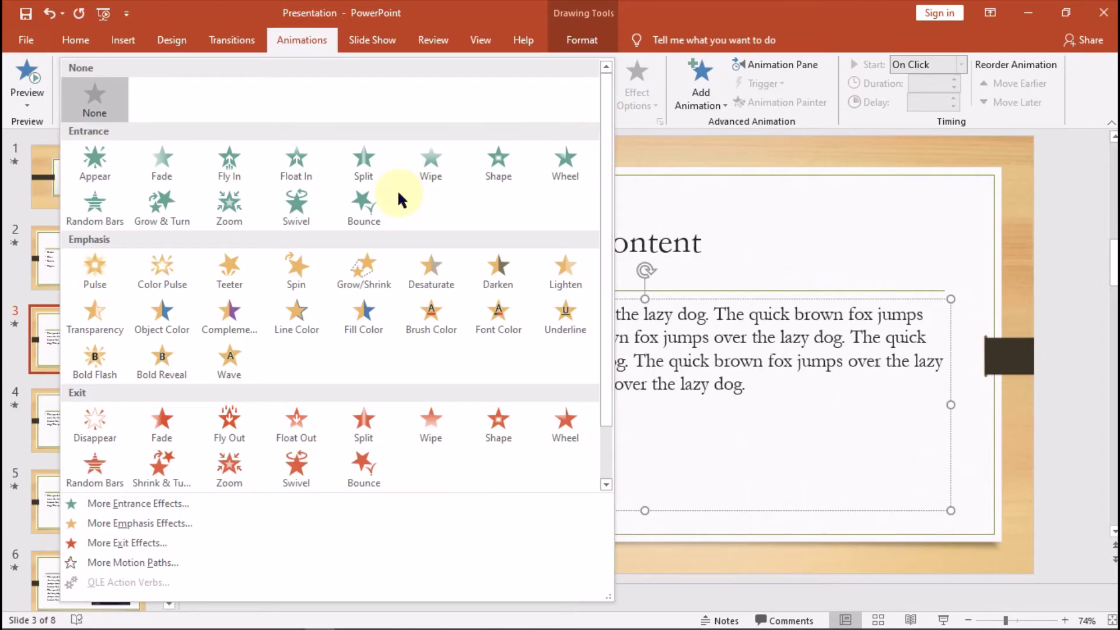
pyautogui.click(94, 222)
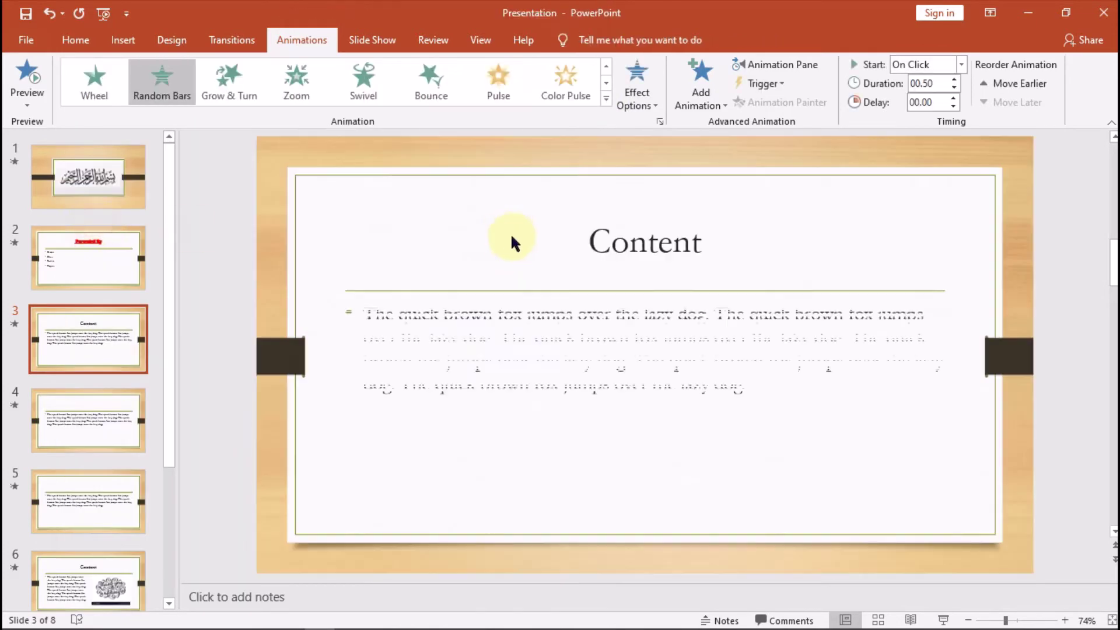
# - Give slide 4's body text a Random Bars entrance and return to slide 1
pyautogui.click(93, 421)
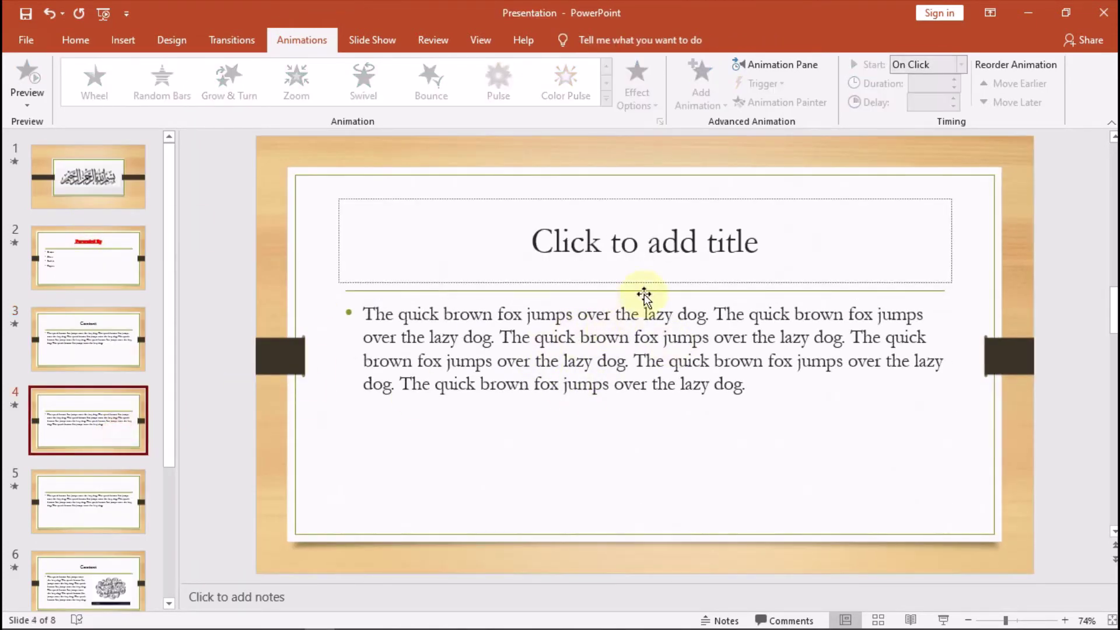
pyautogui.click(607, 257)
pyautogui.click(613, 396)
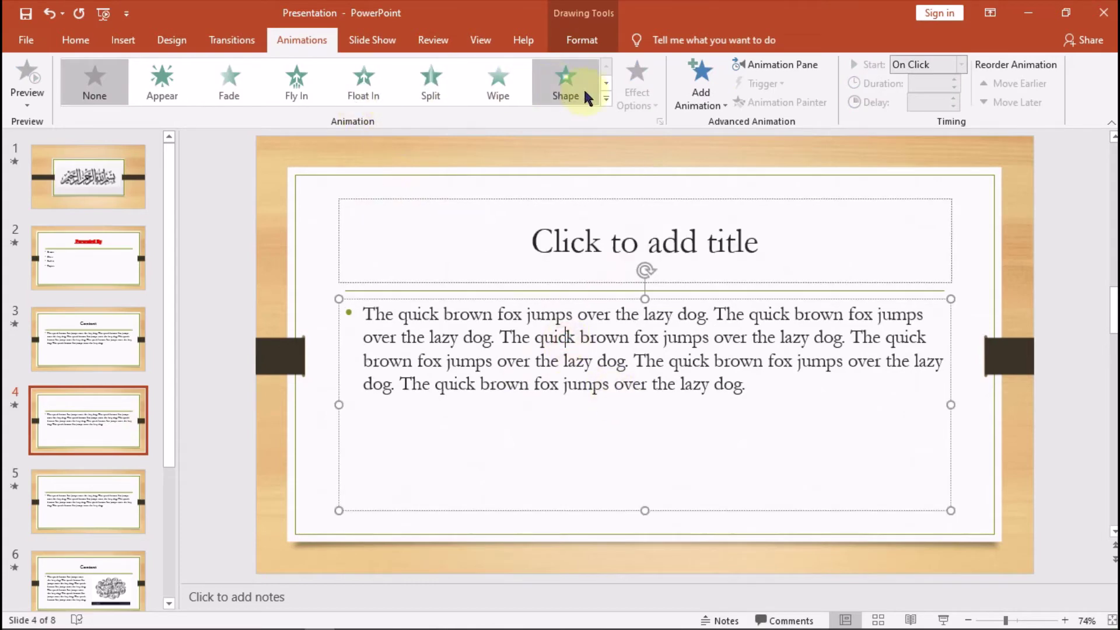
pyautogui.click(606, 98)
pyautogui.click(97, 210)
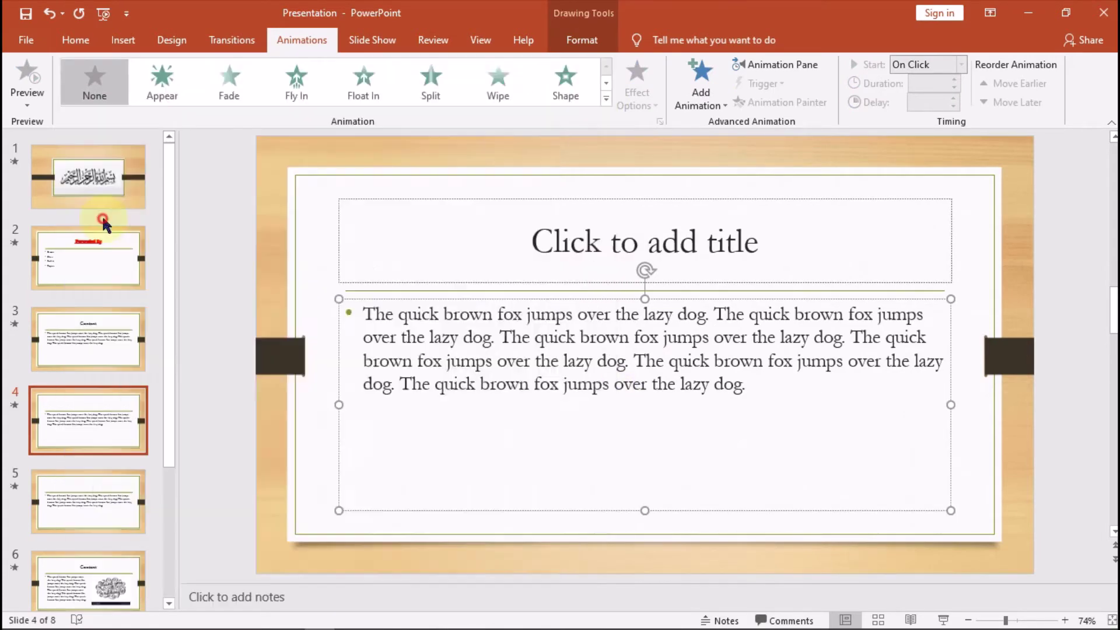
pyautogui.click(88, 183)
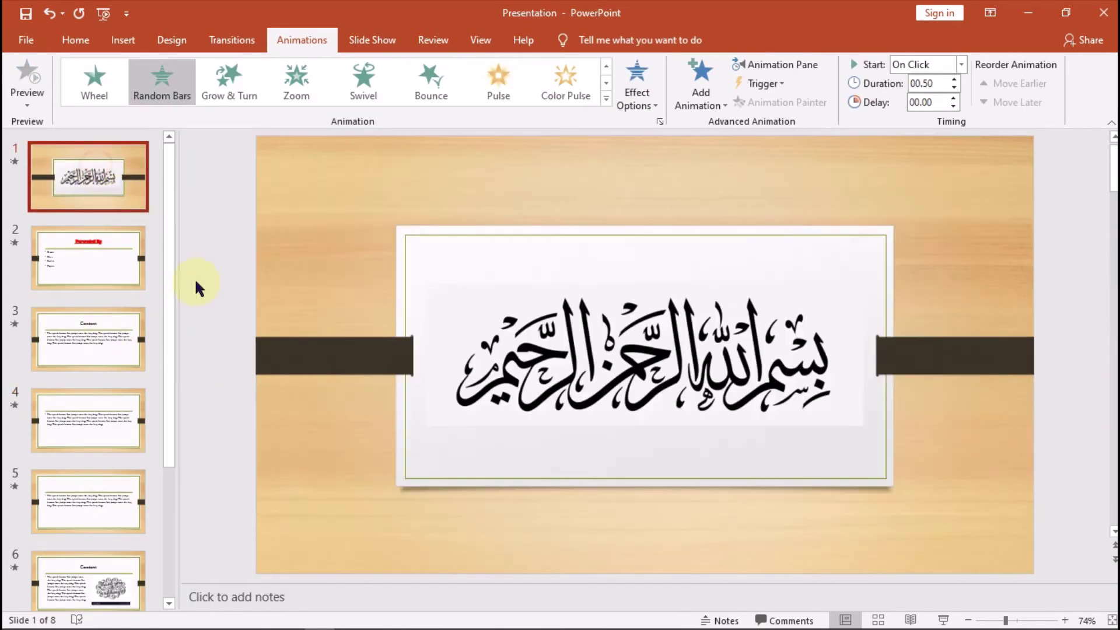
# - Run the slide show from slide 1 with F5, advance through all eight slides, then exit
pyautogui.press('F5')
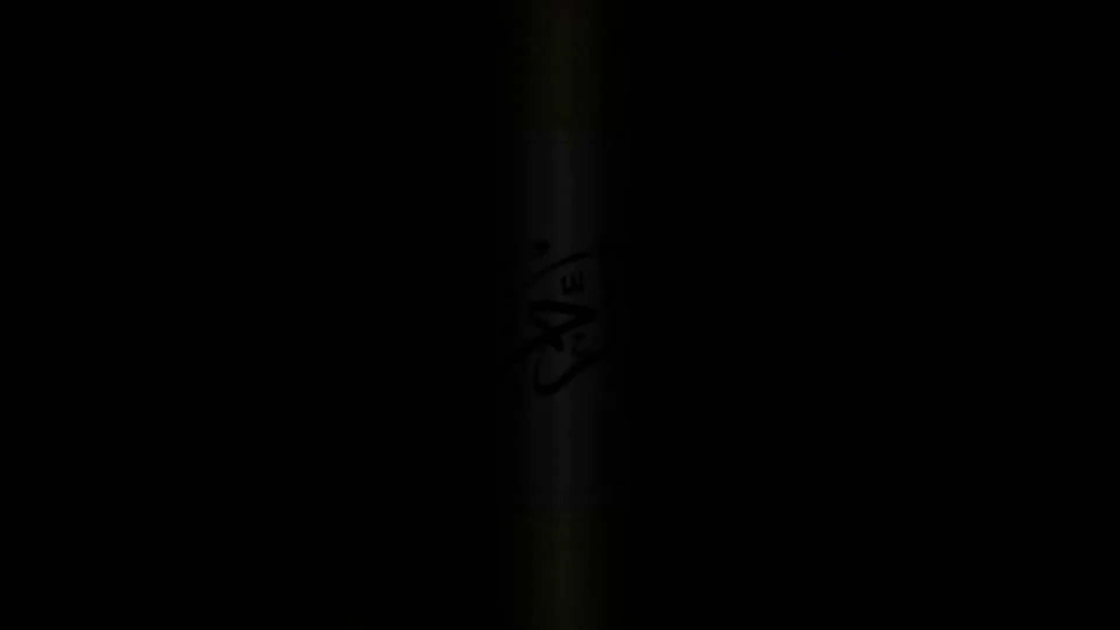
pyautogui.press('Right')
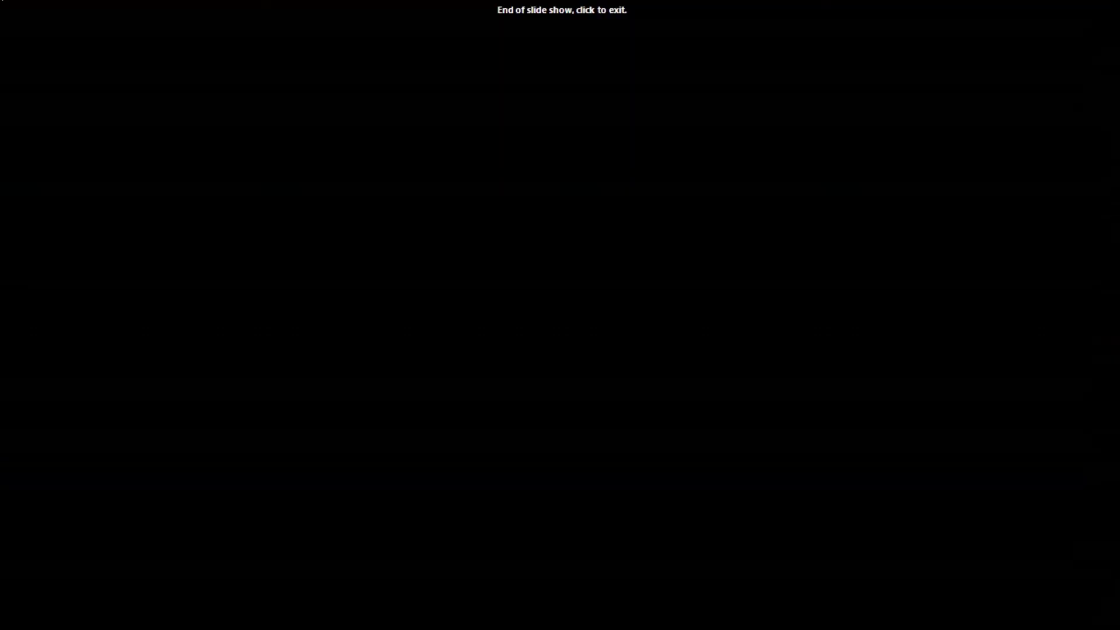
pyautogui.click(267, 279)
# - Go to the Content slide (slide 3) and select its title
pyautogui.scroll(3, 3, 203)
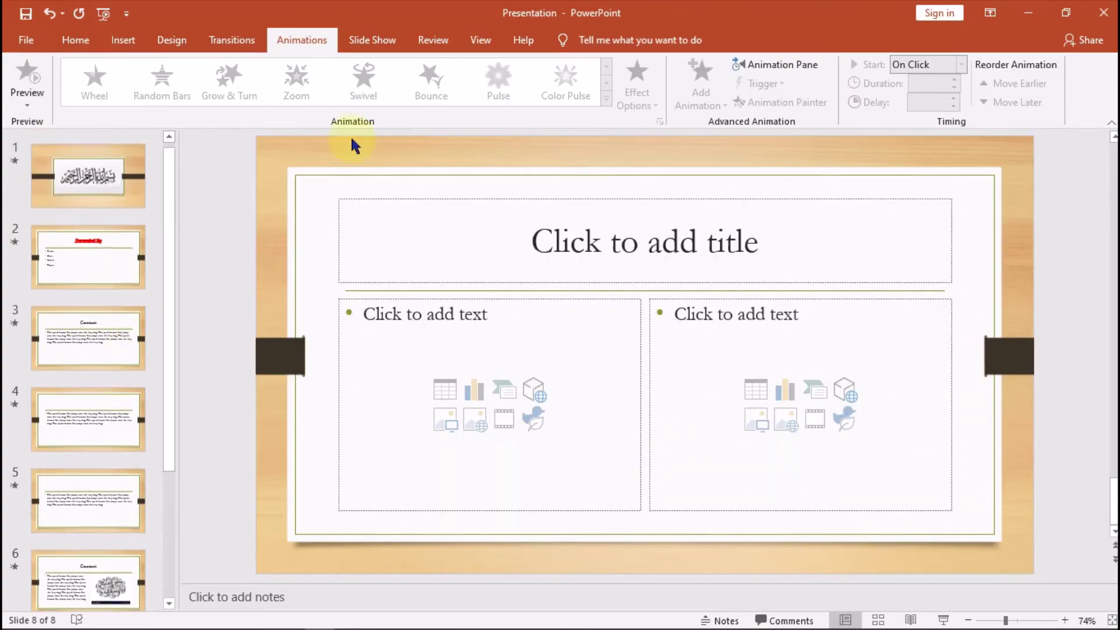
pyautogui.click(317, 36)
pyautogui.click(368, 39)
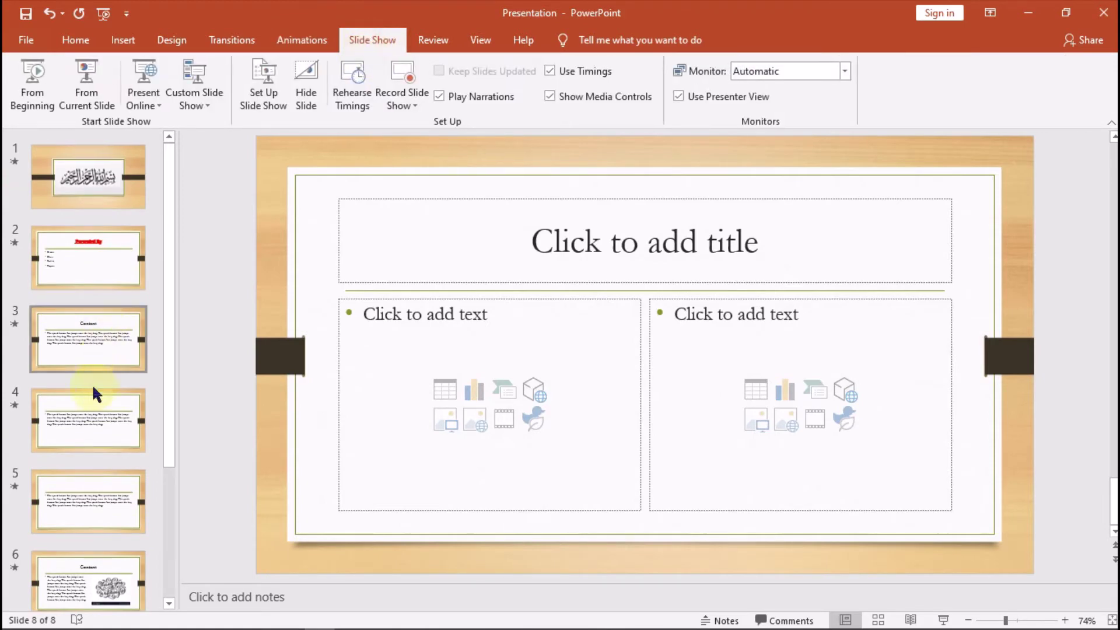
pyautogui.moveTo(92, 458); pyautogui.dragTo(141, 348)
pyautogui.click(80, 270)
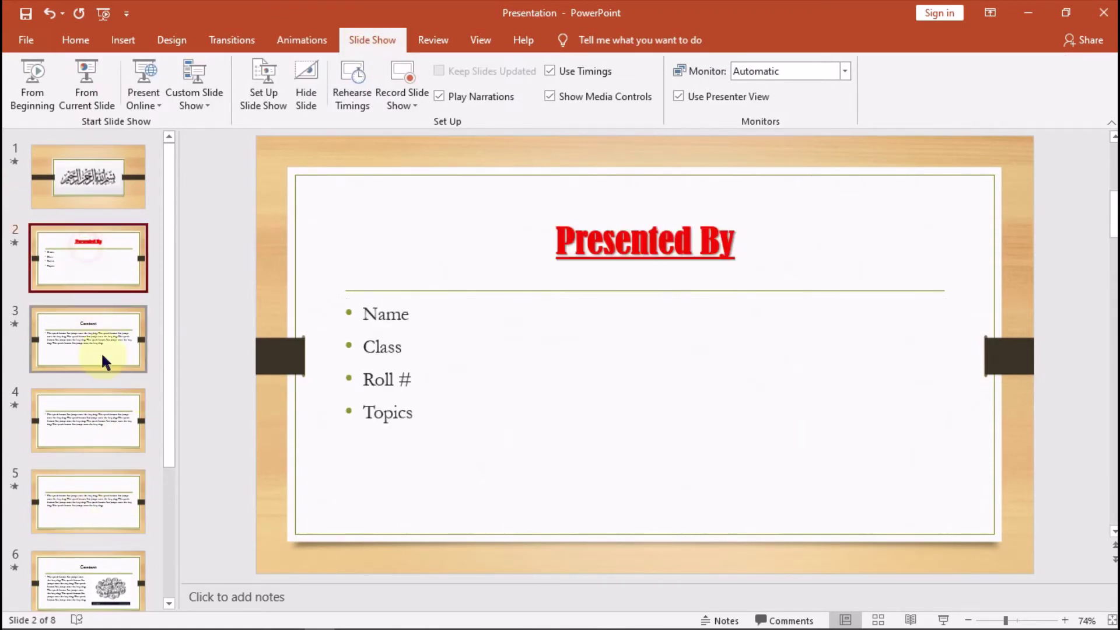
pyautogui.click(100, 352)
pyautogui.click(610, 241)
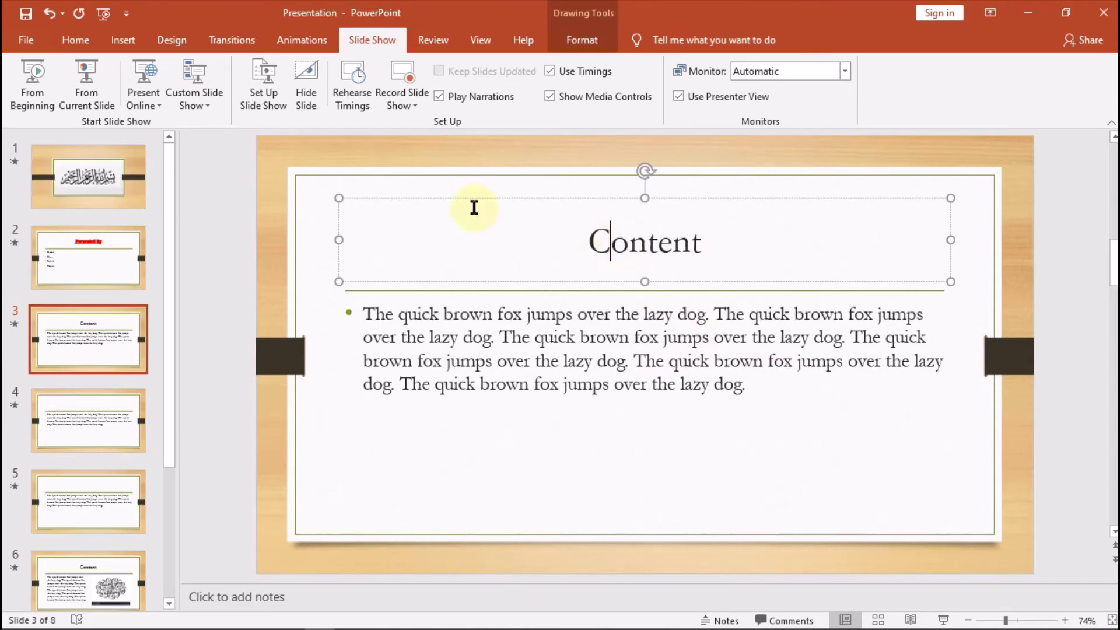
pyautogui.click(42, 46)
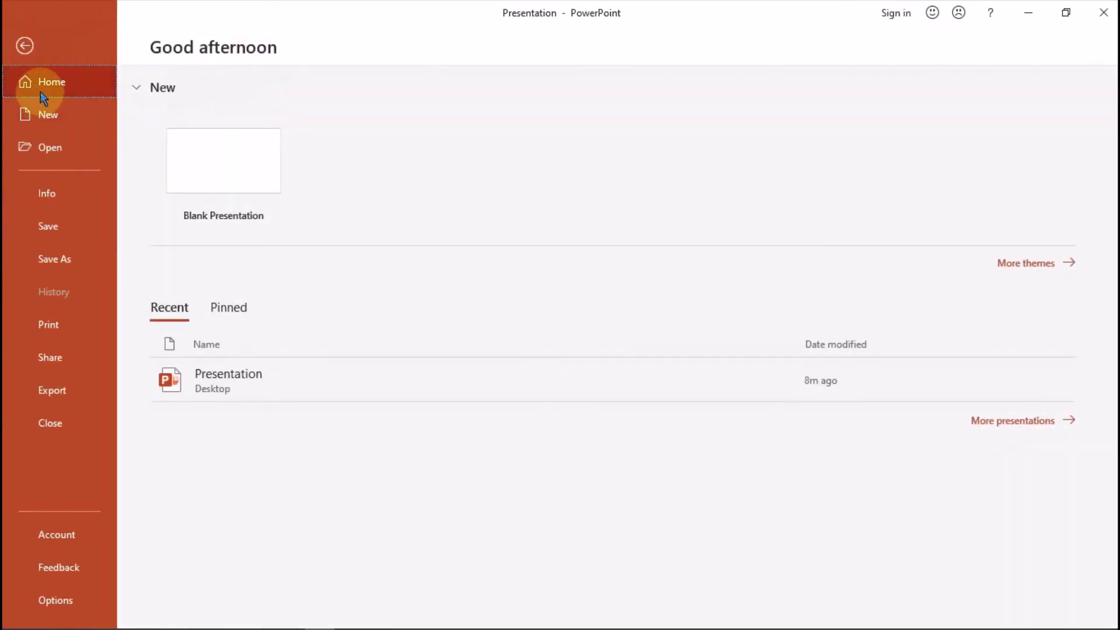
pyautogui.click(16, 42)
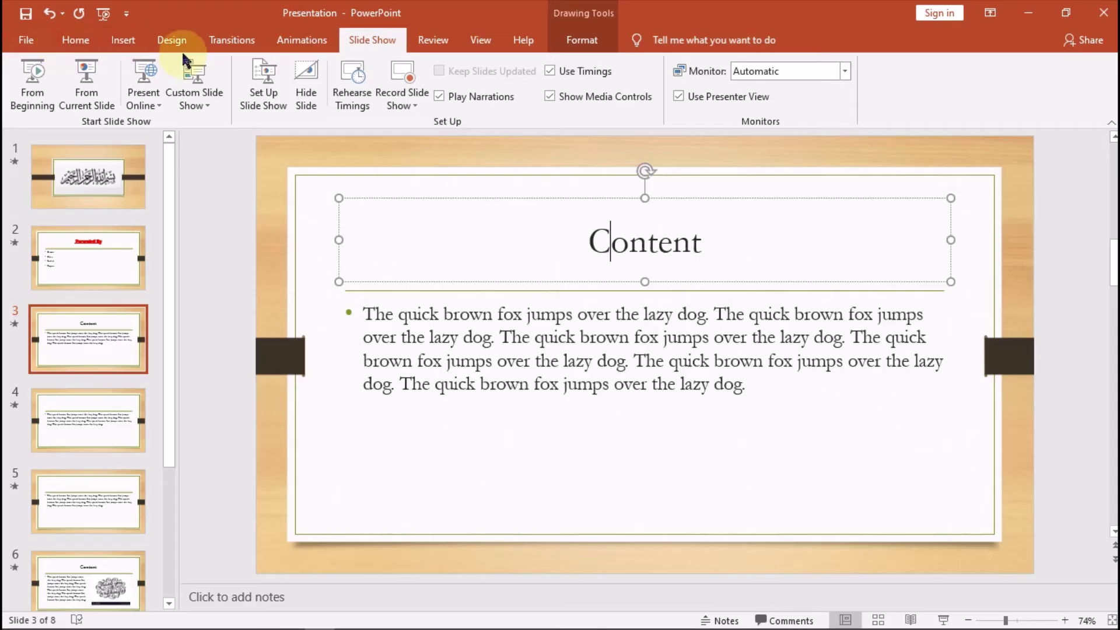
# - Give the Content title a Zoom entrance animation
pyautogui.click(634, 243)
pyautogui.click(232, 40)
pyautogui.click(302, 39)
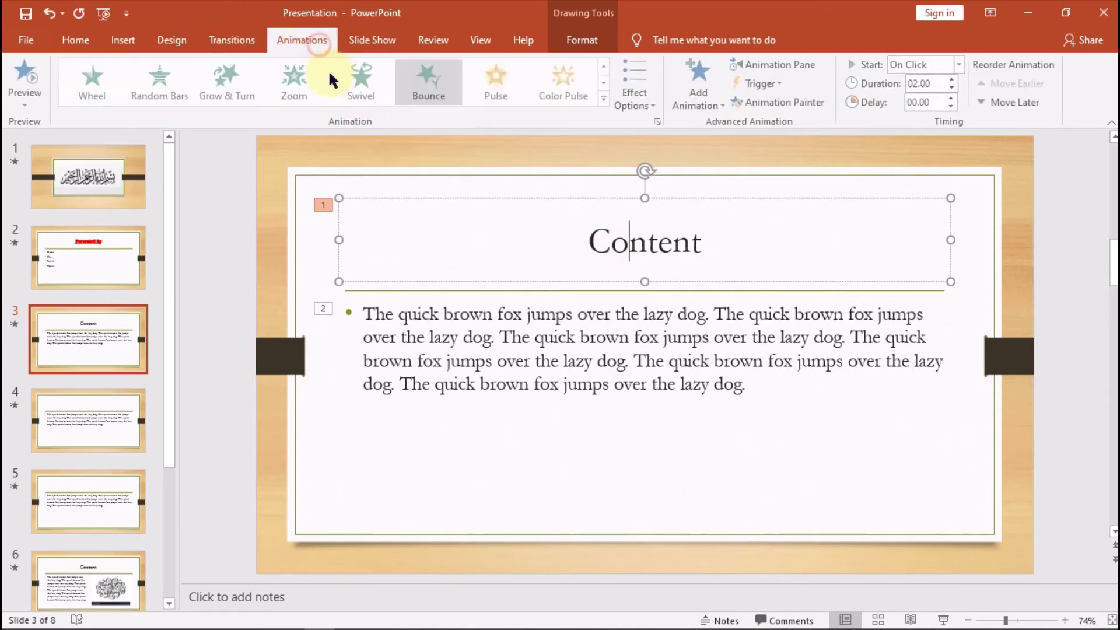
pyautogui.click(603, 98)
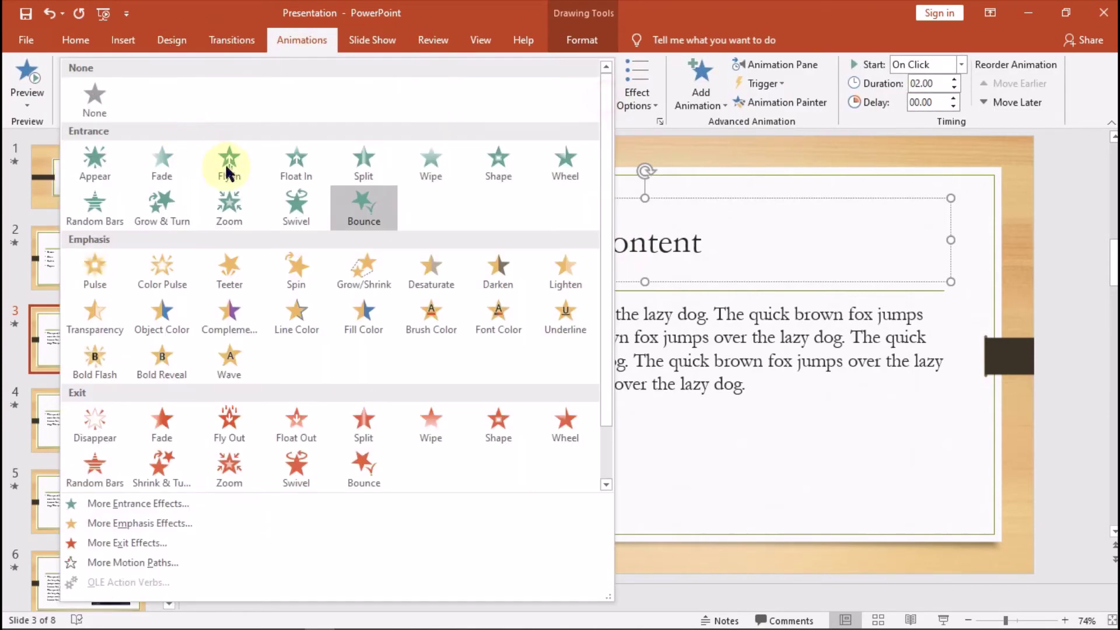
pyautogui.click(193, 206)
pyautogui.click(518, 340)
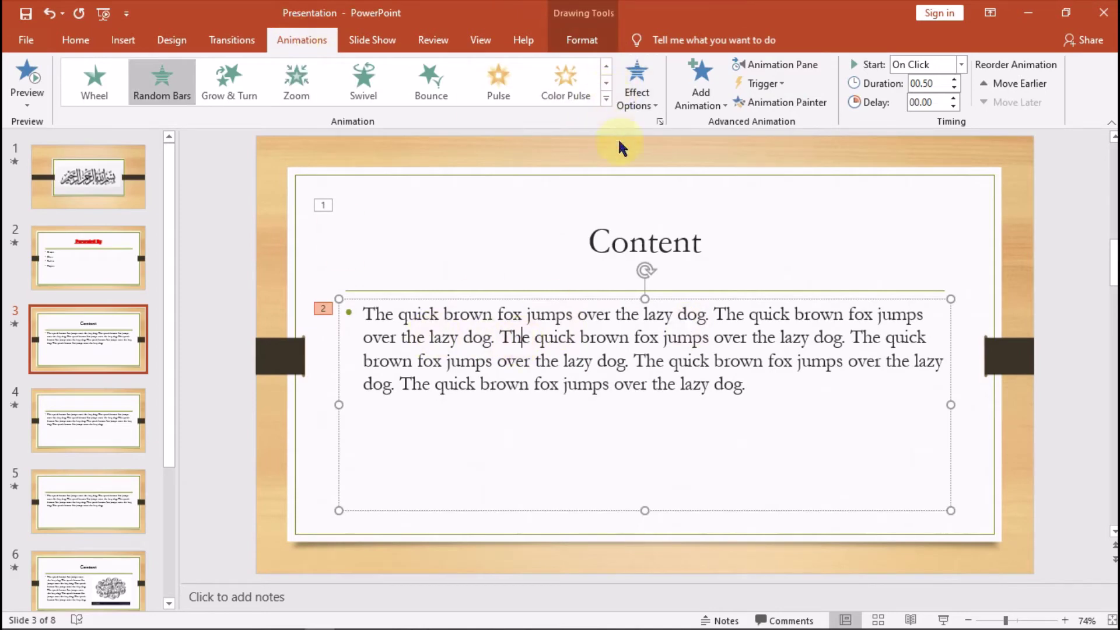
pyautogui.click(642, 244)
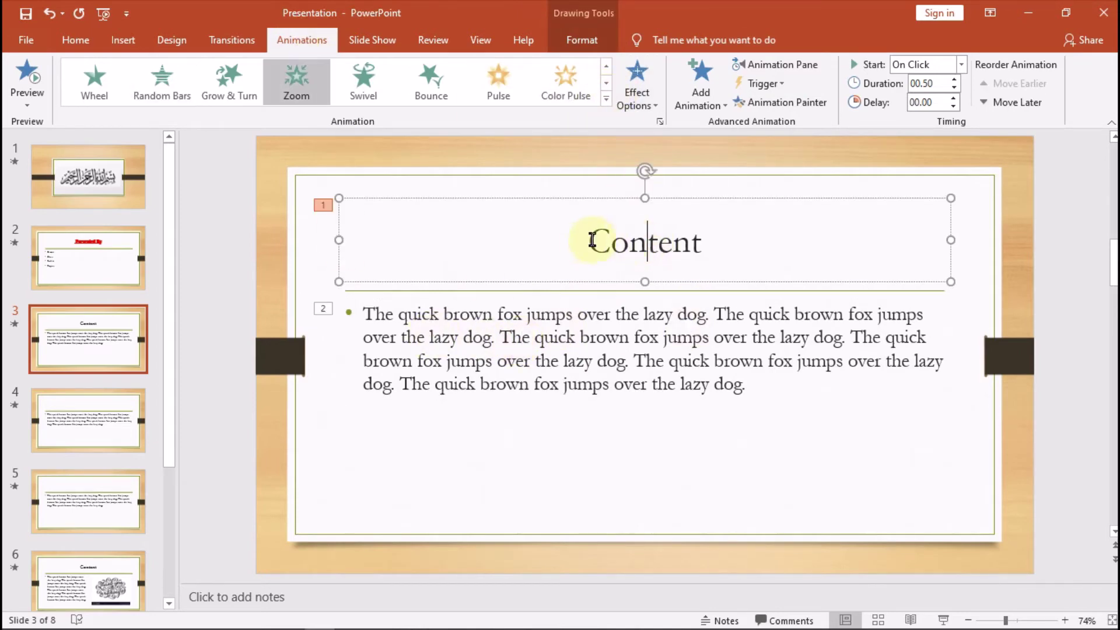
pyautogui.click(293, 103)
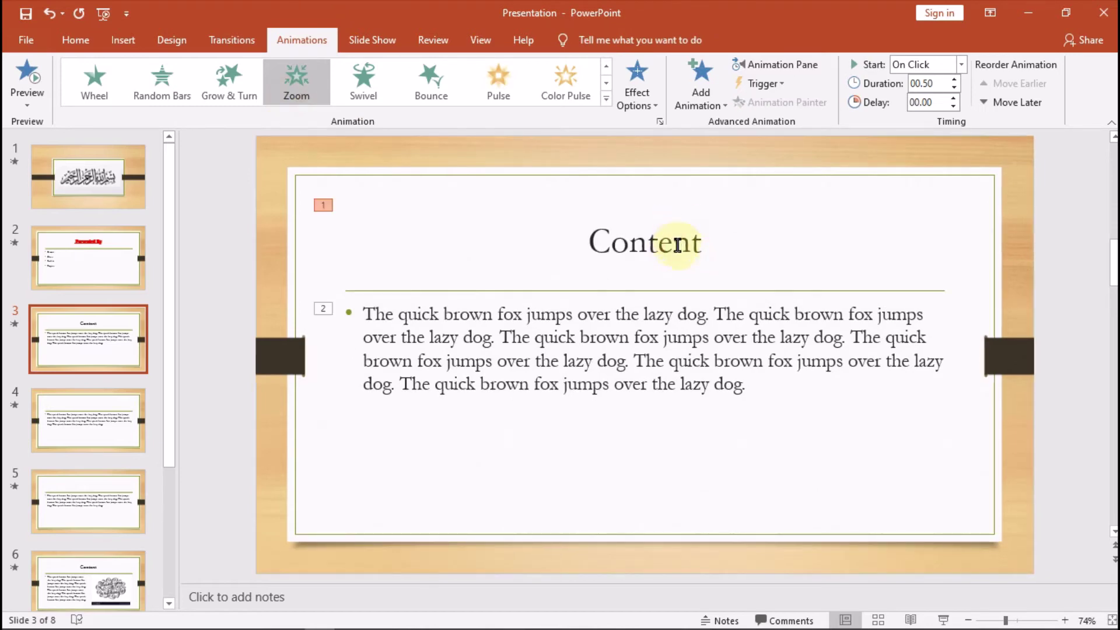
# - Give slide 3's body text a Wheel exit effect, replacing the Disappear exit
pyautogui.click(574, 361)
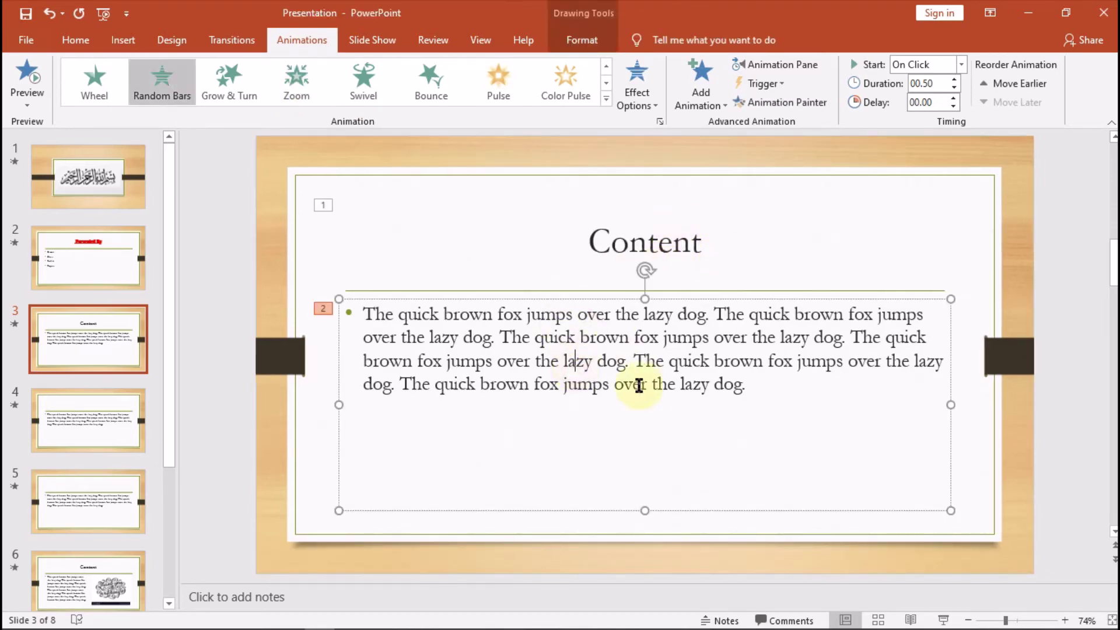
pyautogui.click(606, 98)
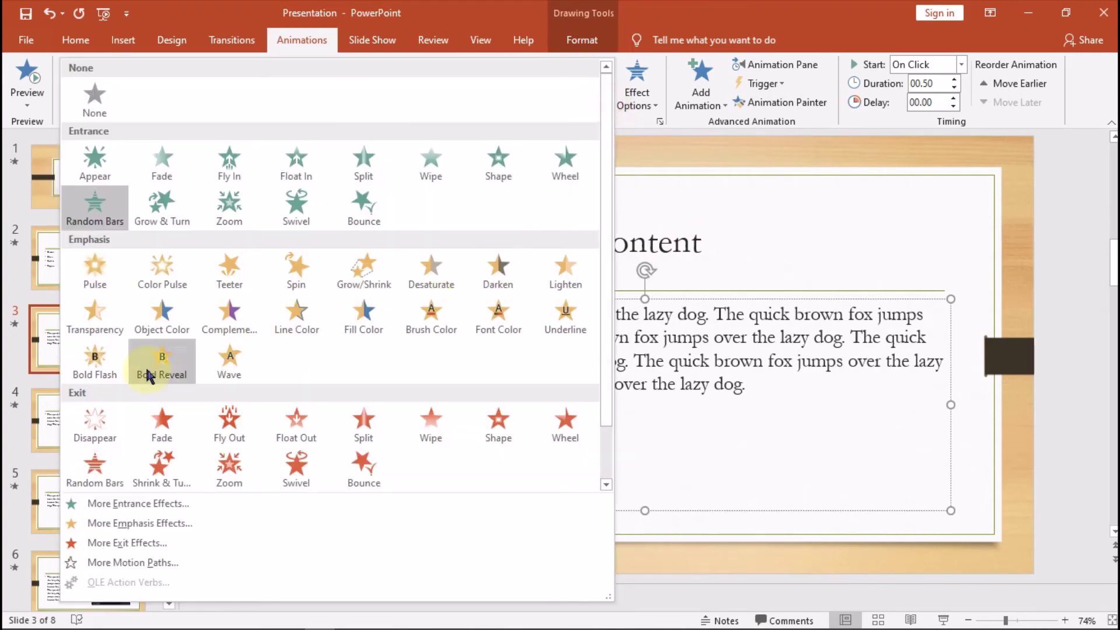
pyautogui.click(95, 425)
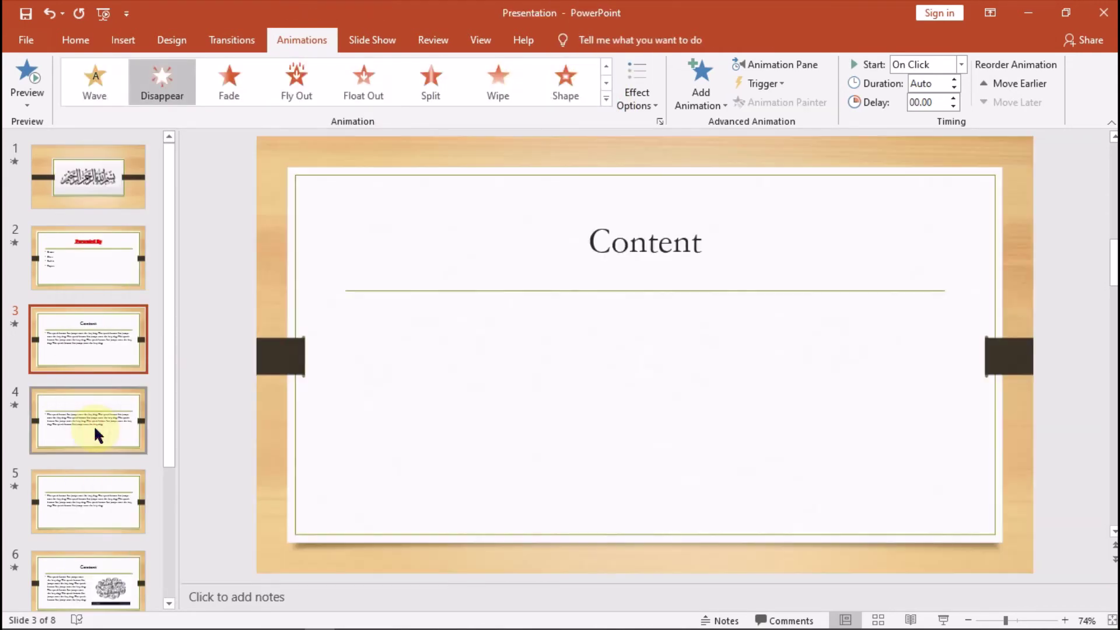
pyautogui.click(603, 103)
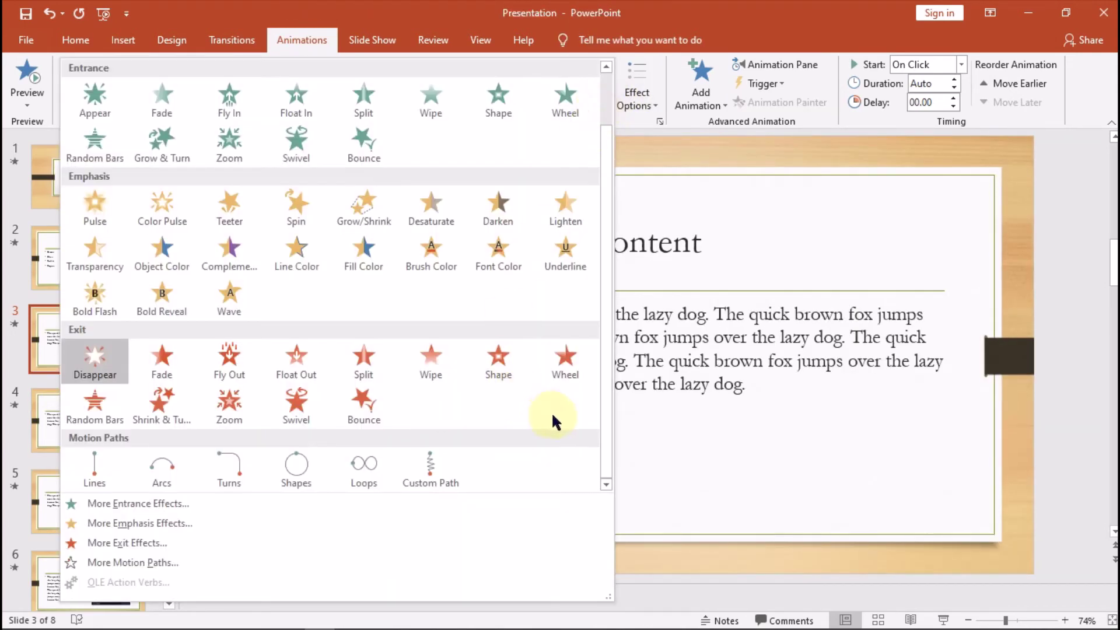
pyautogui.click(565, 359)
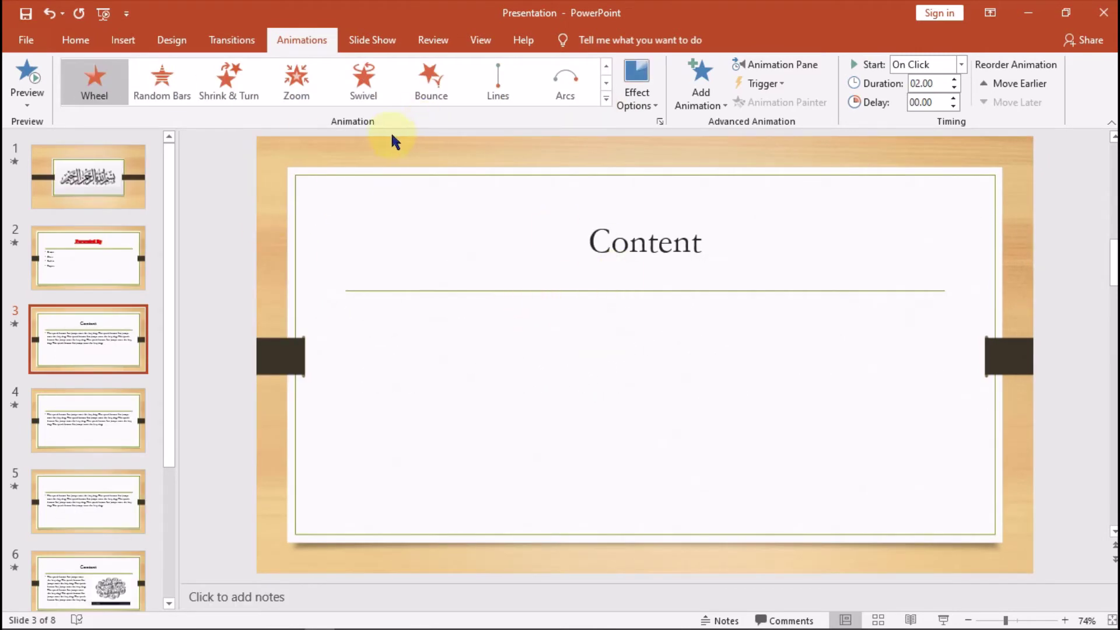
pyautogui.click(368, 36)
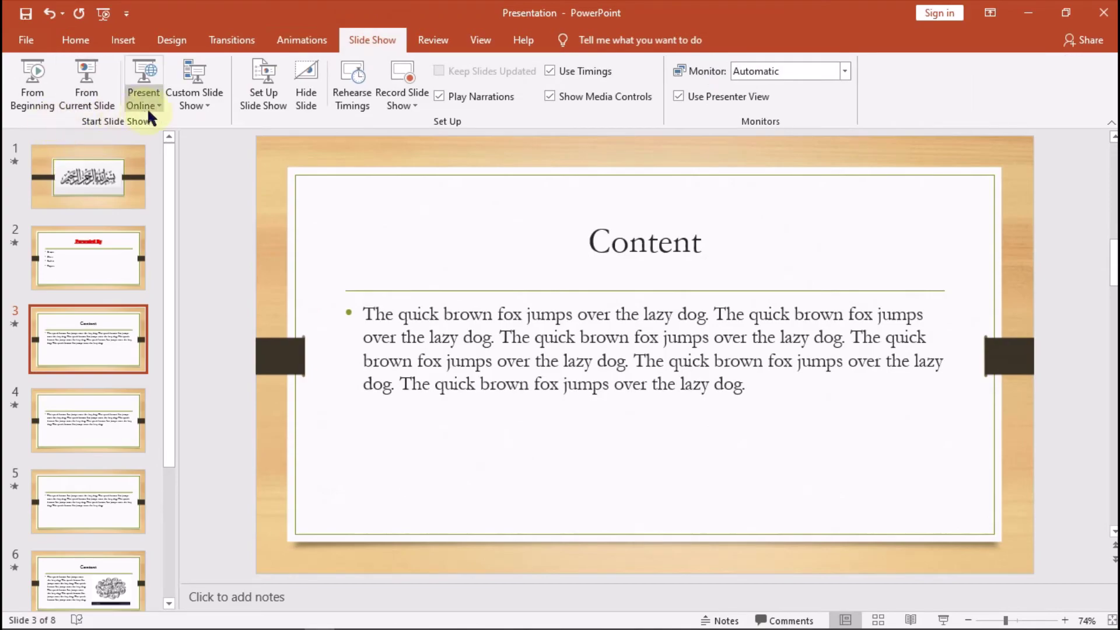
# - Play the slide show from the current slide to check the bullet animations, then exit with Escape
pyautogui.click(108, 102)
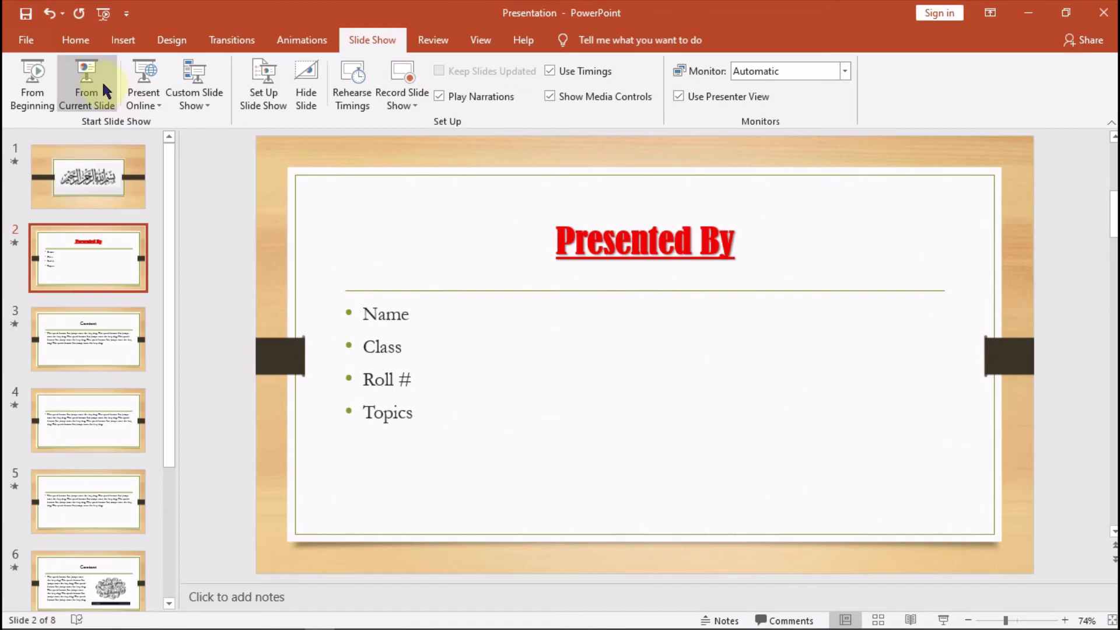
pyautogui.click(101, 80)
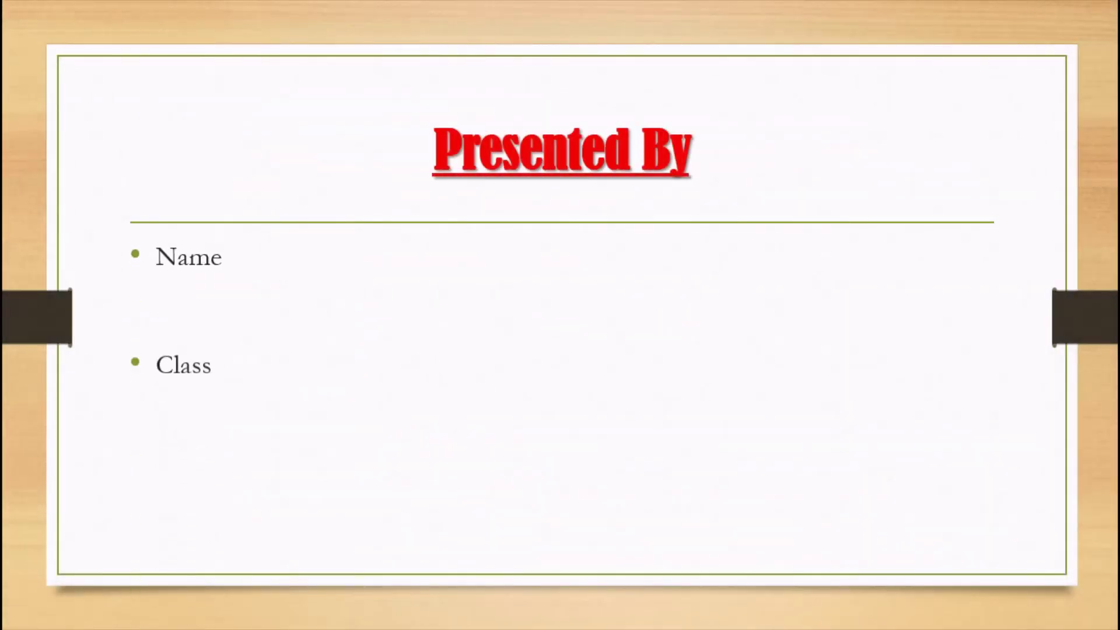
pyautogui.press('Escape')
# - Give slide 2's Presented By bullet list a 2-second Bounce exit effect from the Exit gallery
pyautogui.click(99, 318)
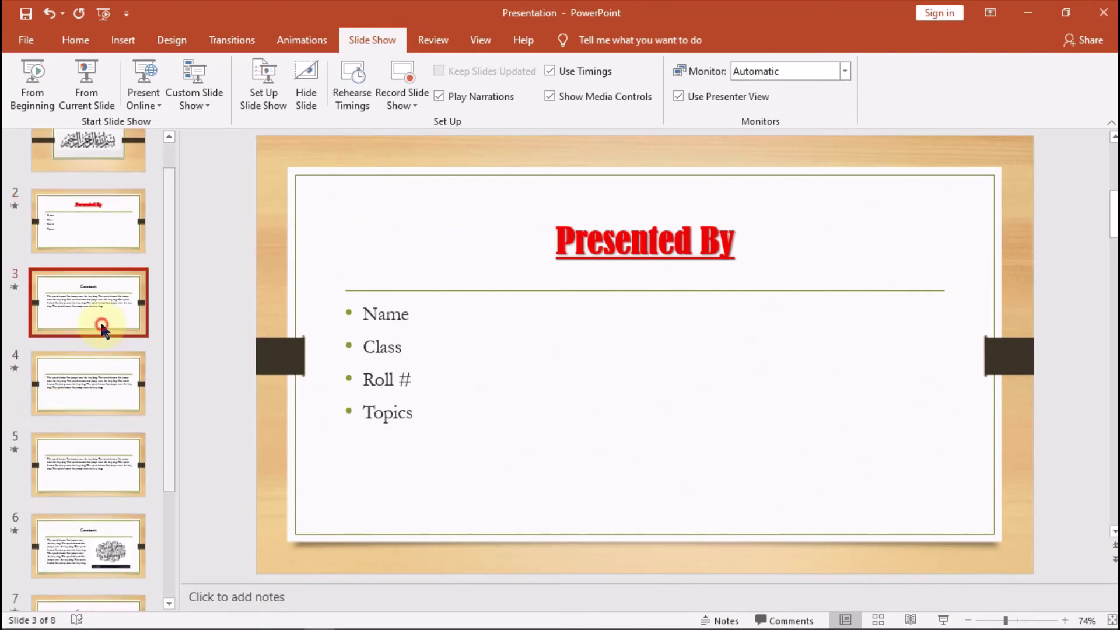
pyautogui.click(94, 391)
pyautogui.click(101, 303)
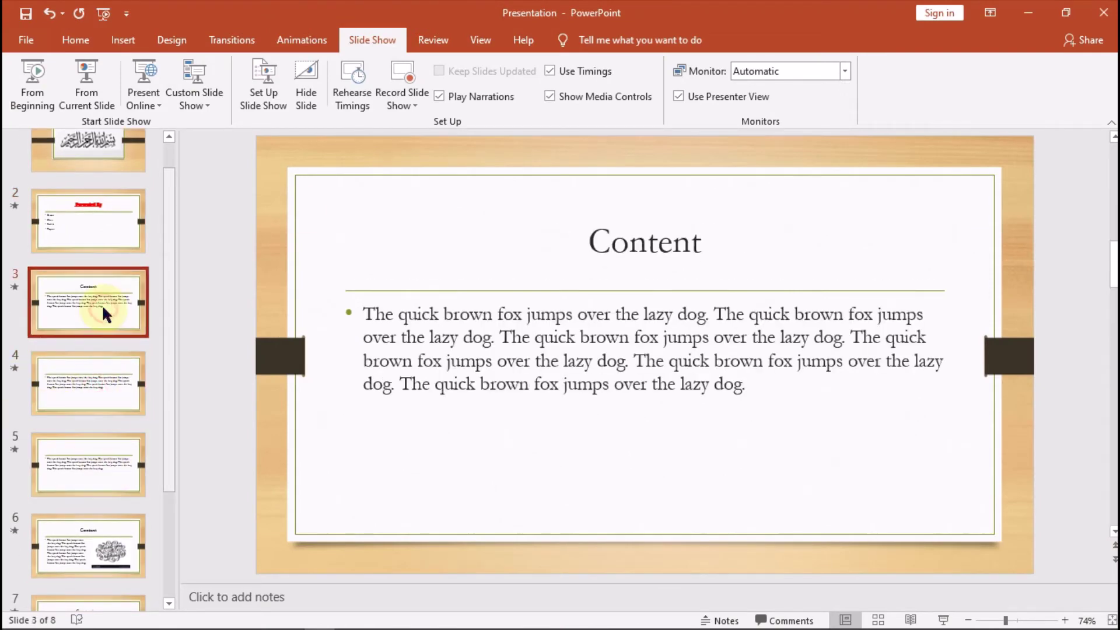
pyautogui.click(143, 245)
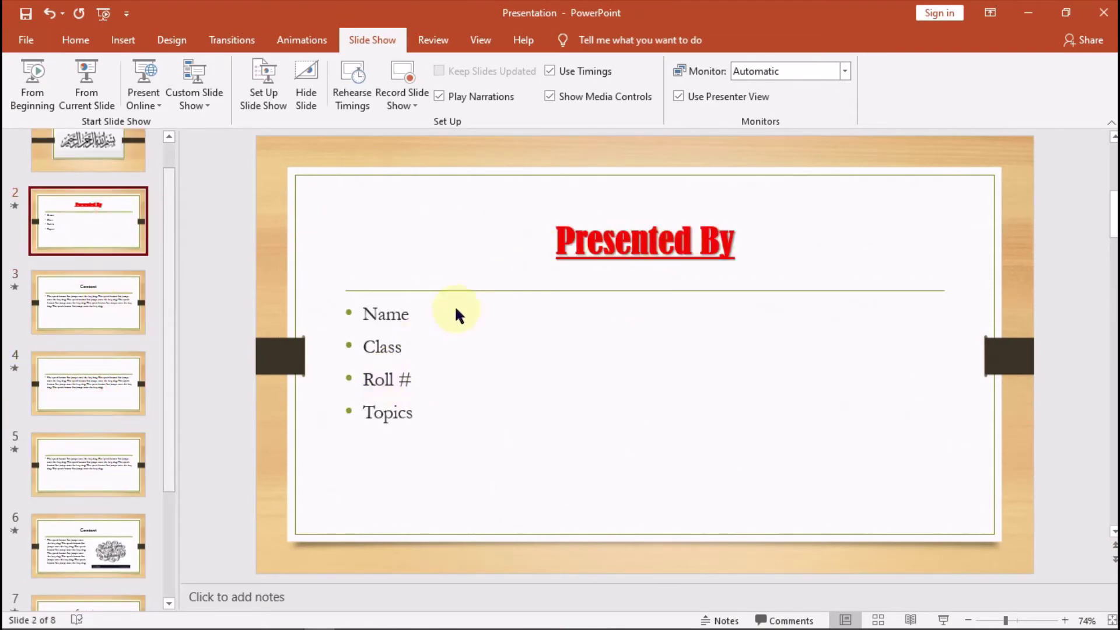
pyautogui.click(384, 379)
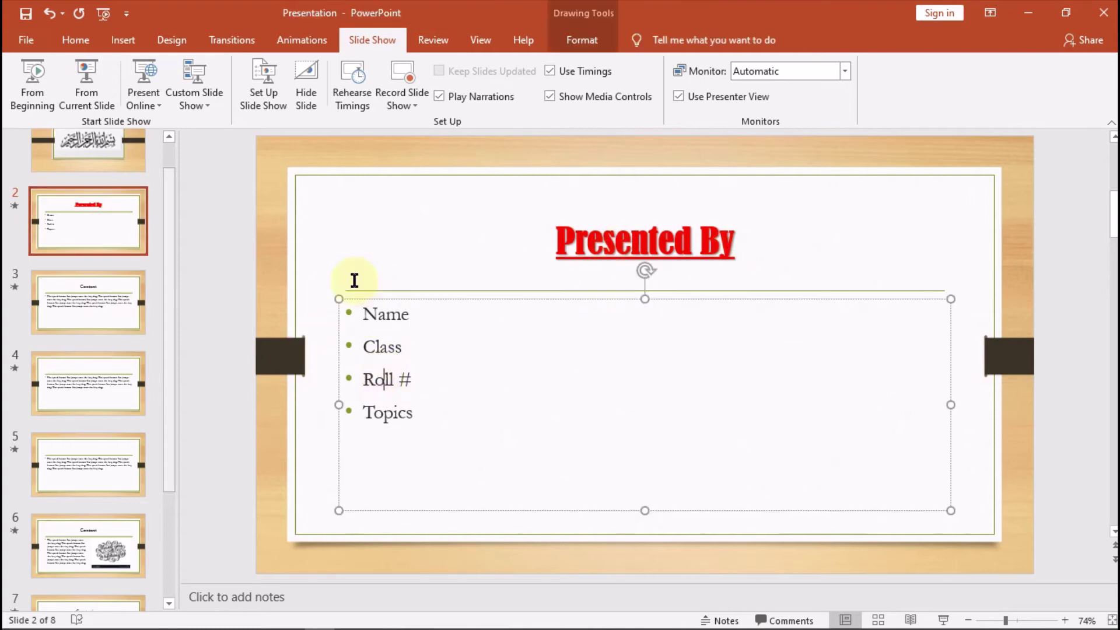
pyautogui.click(302, 40)
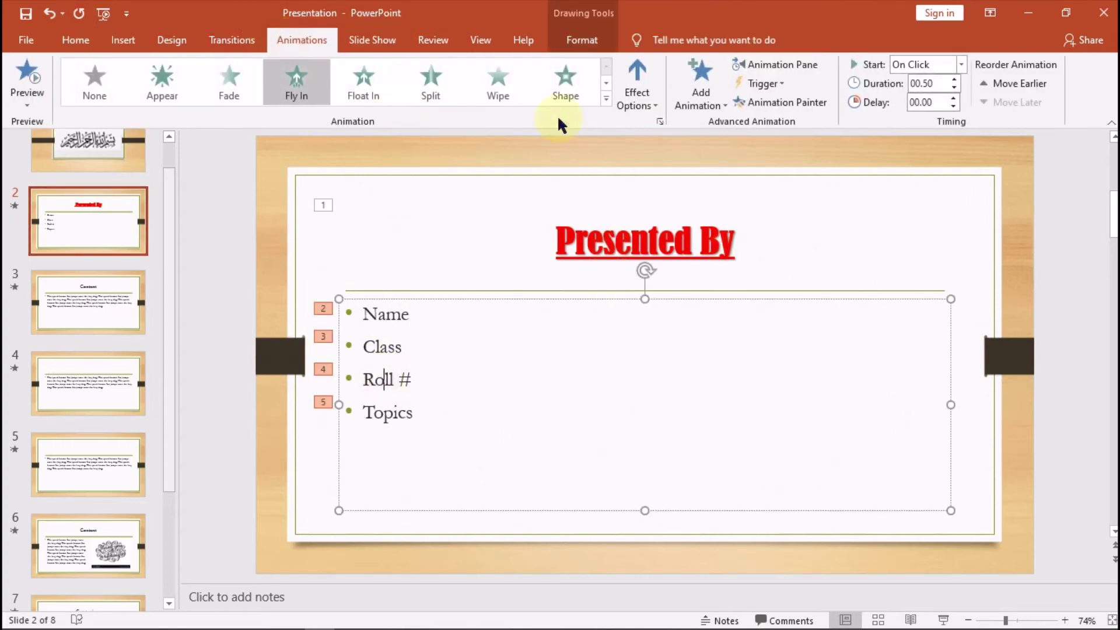
pyautogui.click(603, 97)
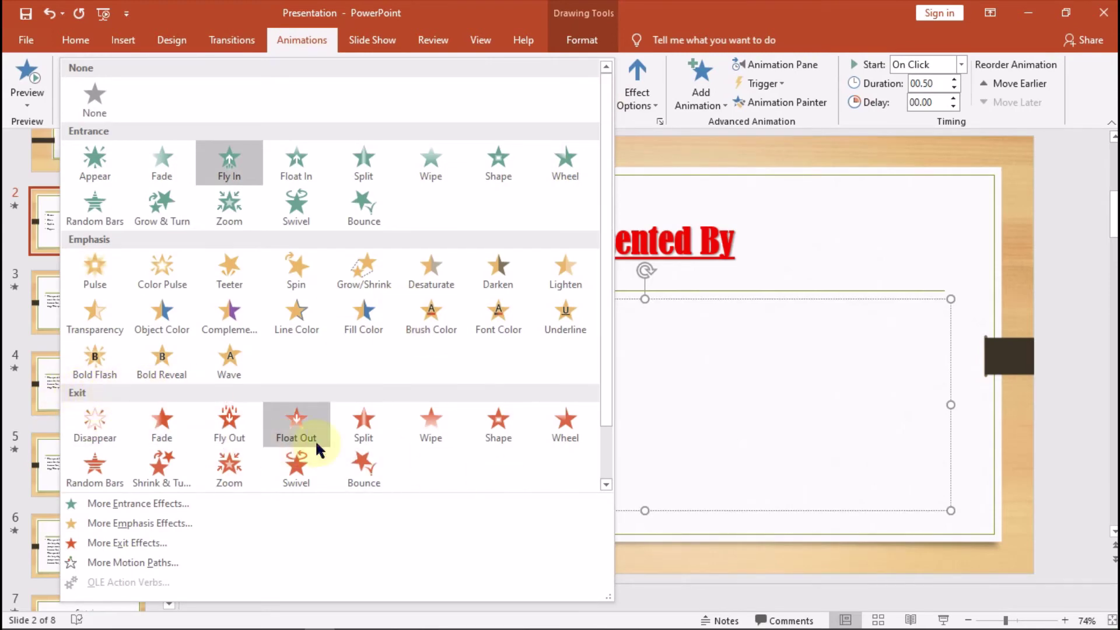
pyautogui.click(377, 466)
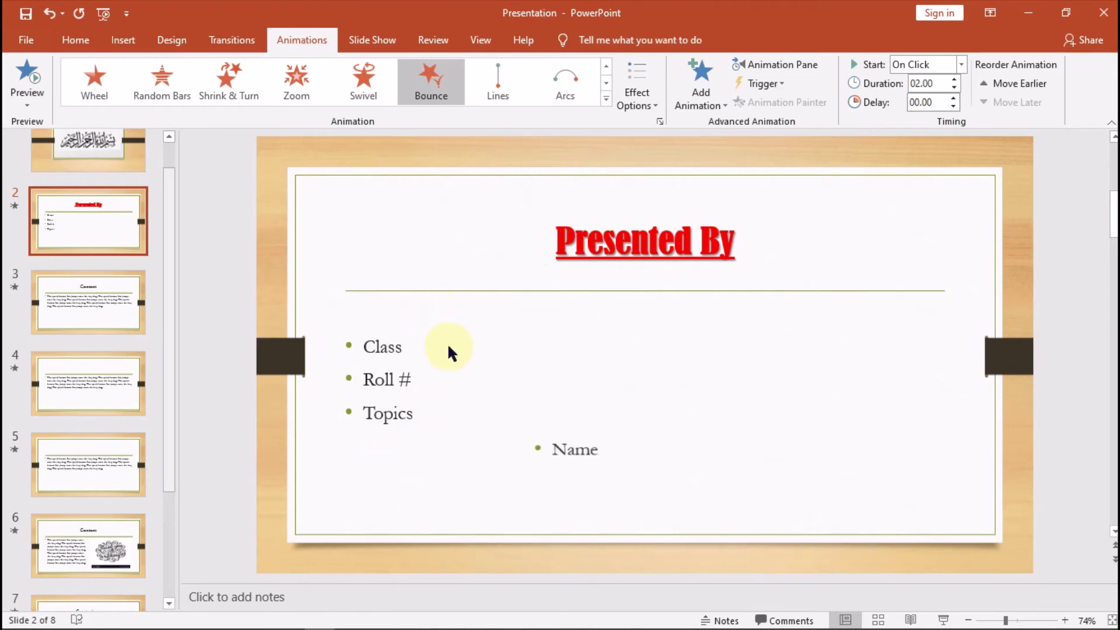
pyautogui.click(384, 48)
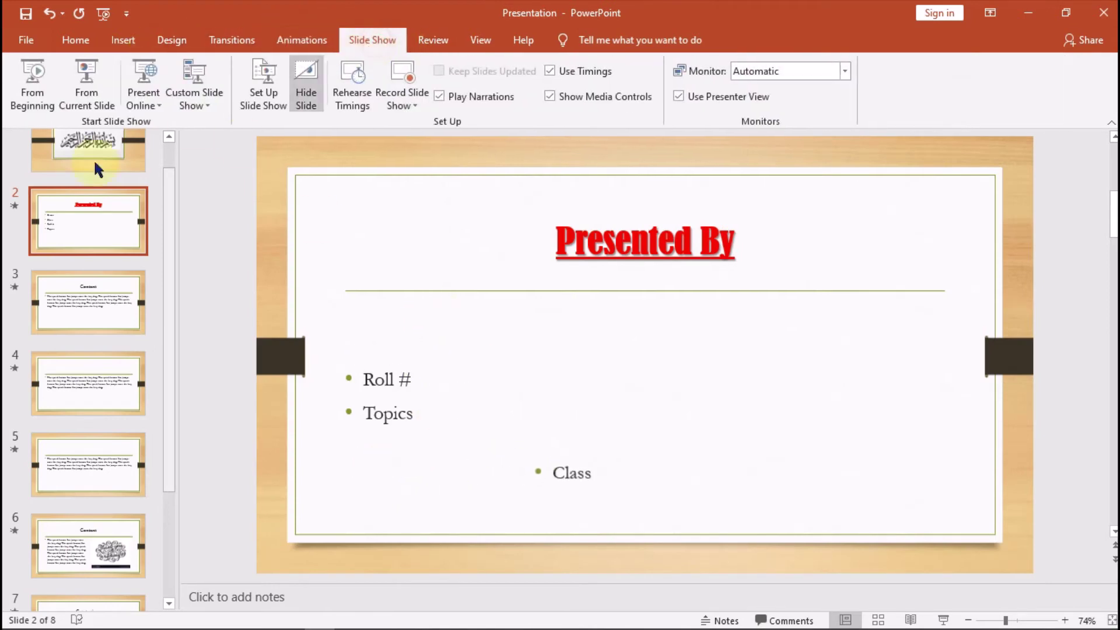
# - Play the show from Presented By through its title and Name, Roll # and Topics bullet animations, then exit
pyautogui.click(99, 68)
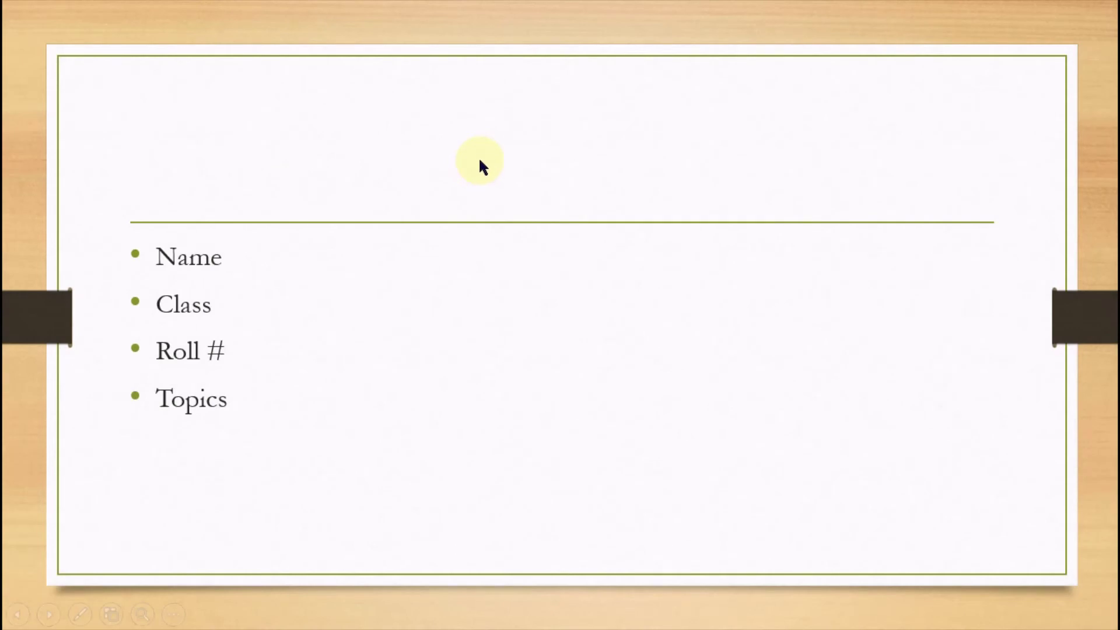
pyautogui.click(479, 166)
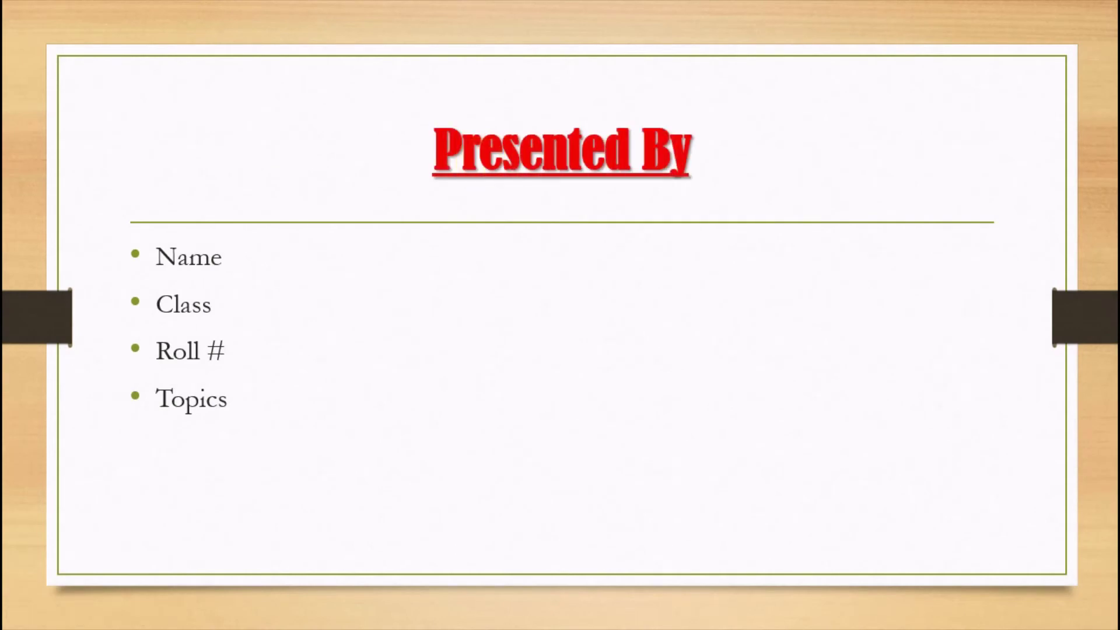
pyautogui.press('Right')
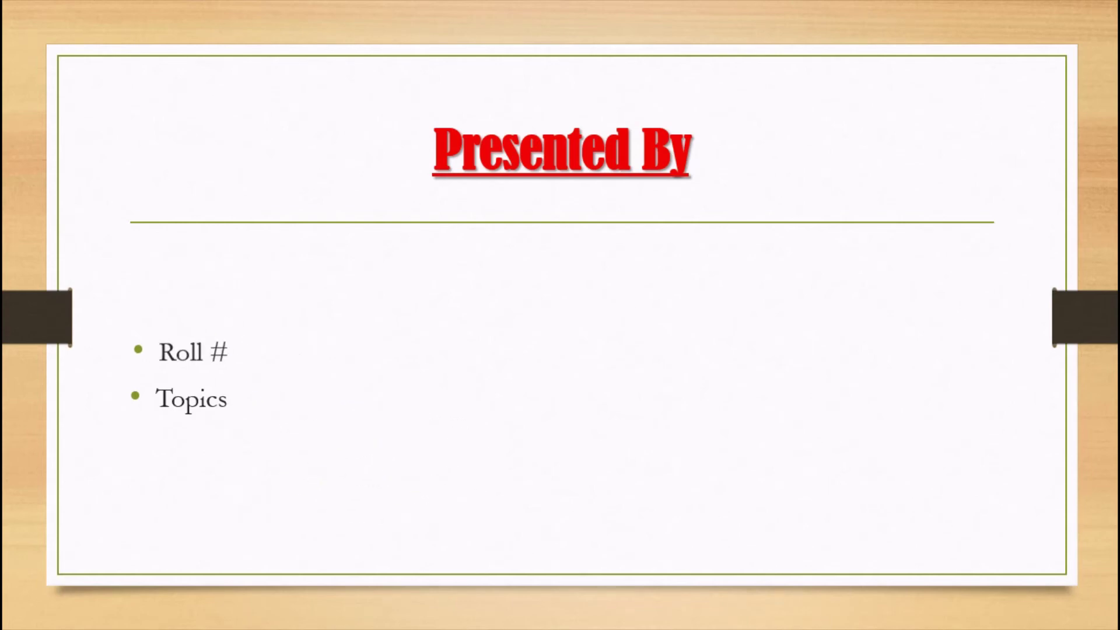
pyautogui.press('Right')
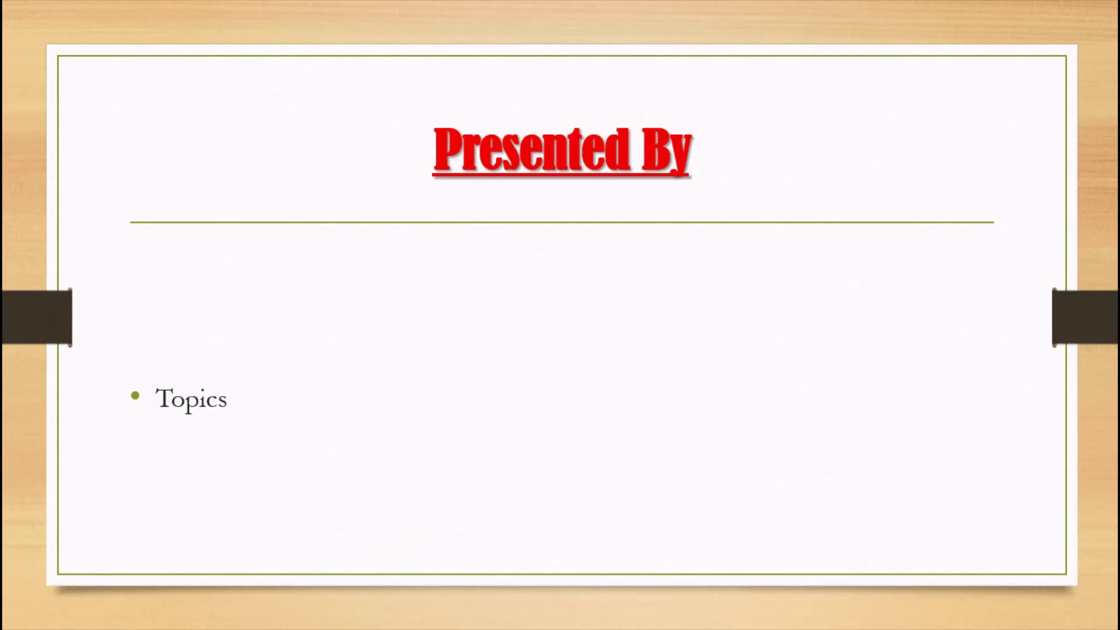
pyautogui.press('Right')
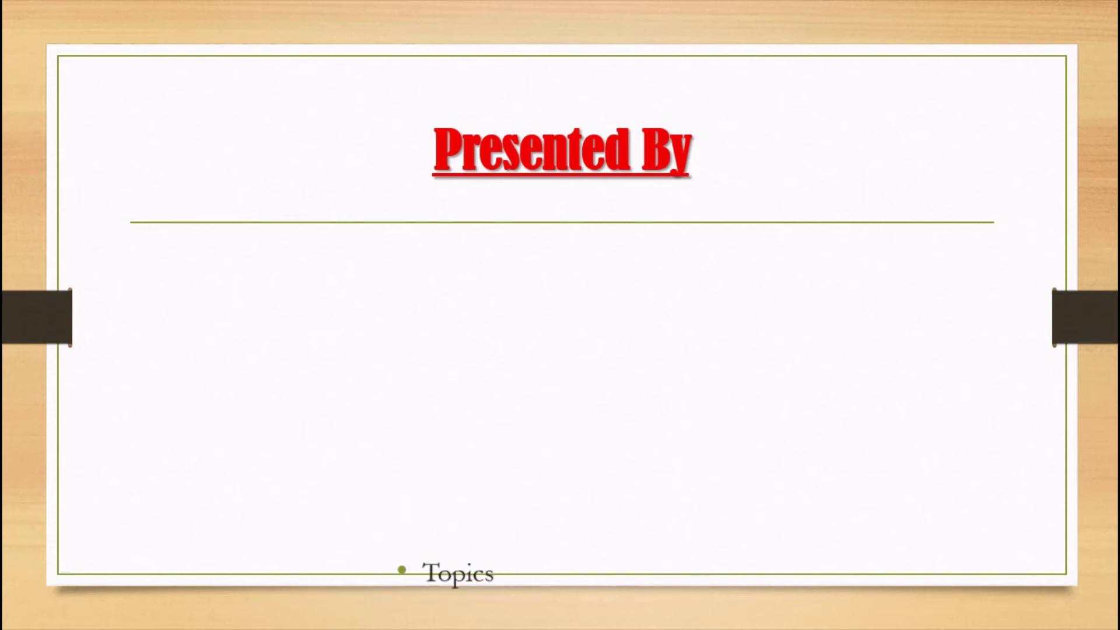
pyautogui.press('Right')
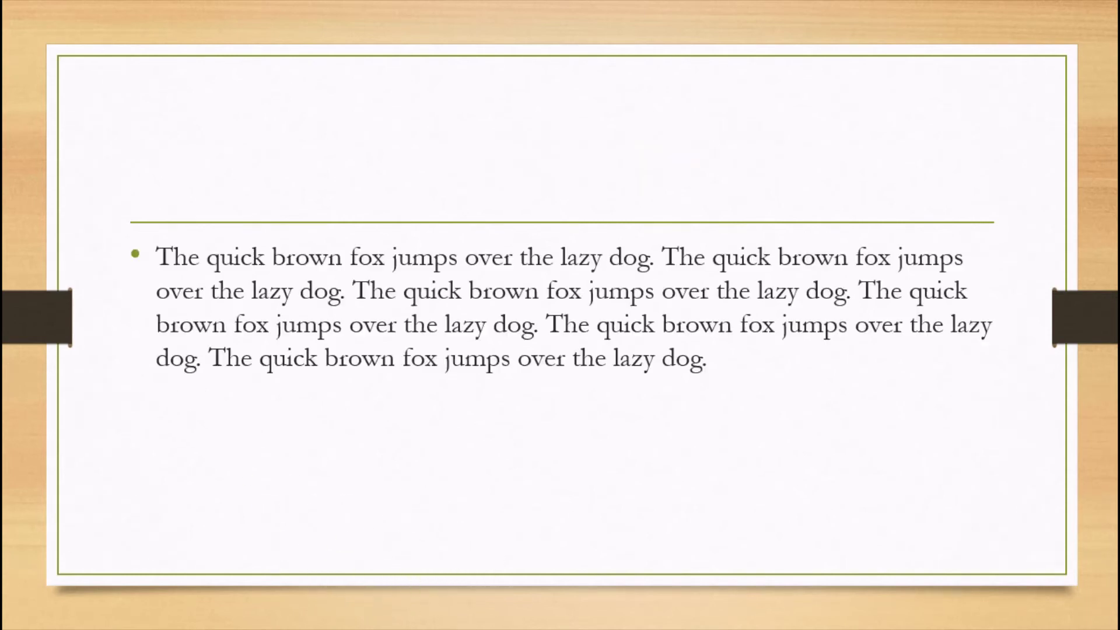
pyautogui.press('Escape')
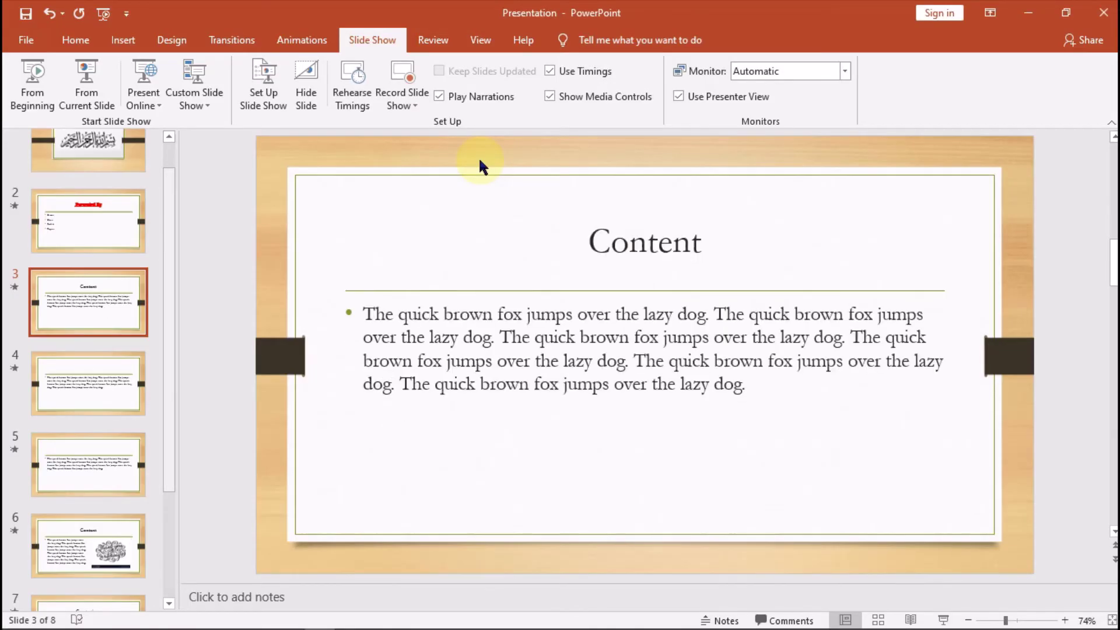
# - Give the Content slide's body text the Grow & Turn animation
pyautogui.scroll(1, 93, 421)
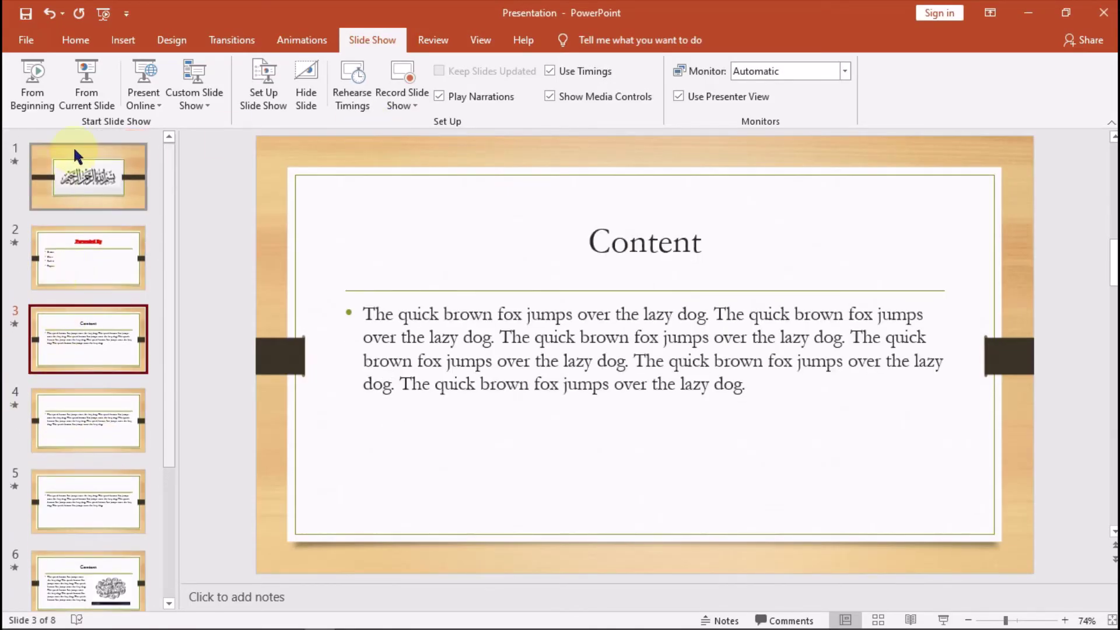
pyautogui.click(300, 39)
pyautogui.click(90, 328)
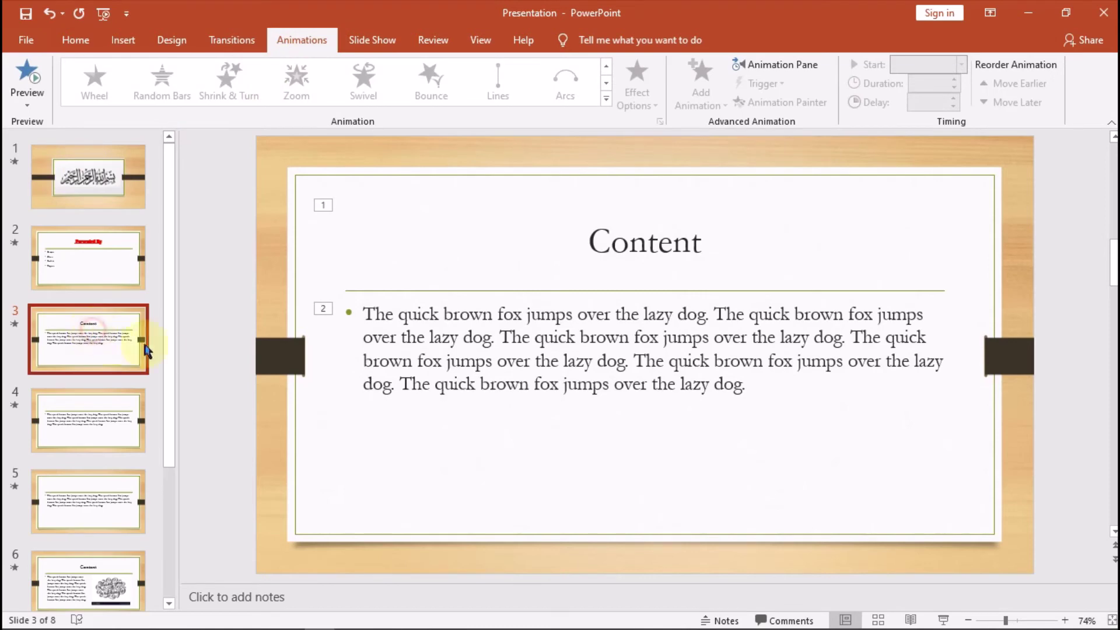
pyautogui.click(432, 360)
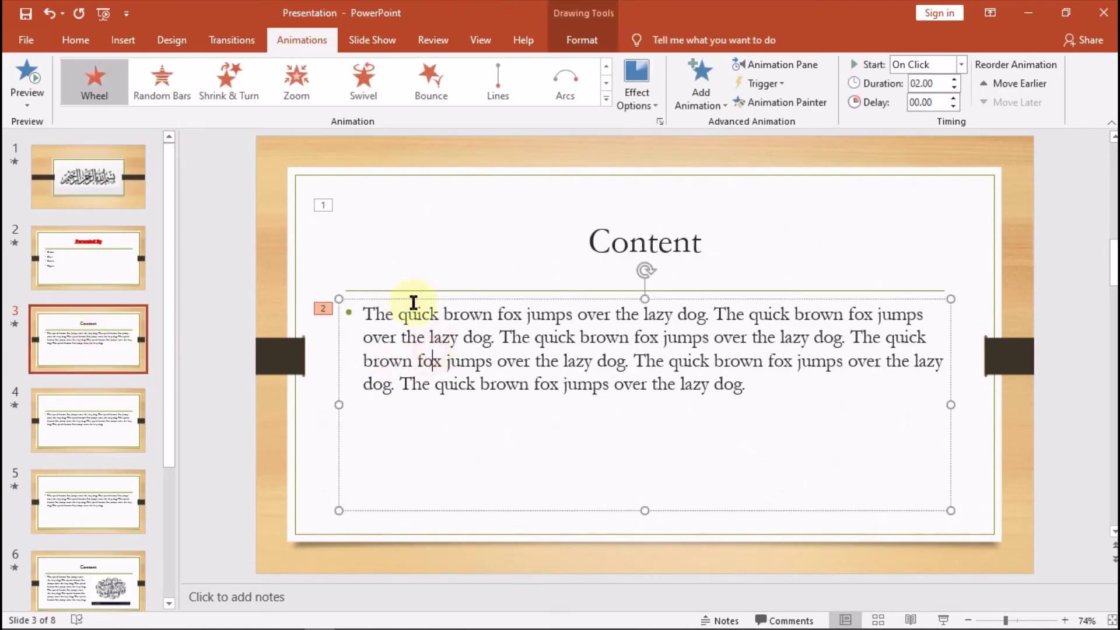
pyautogui.click(610, 100)
pyautogui.click(230, 140)
# - Replace the slide 2 bullet list's Bounce exit with the Appear entrance effect
pyautogui.click(95, 270)
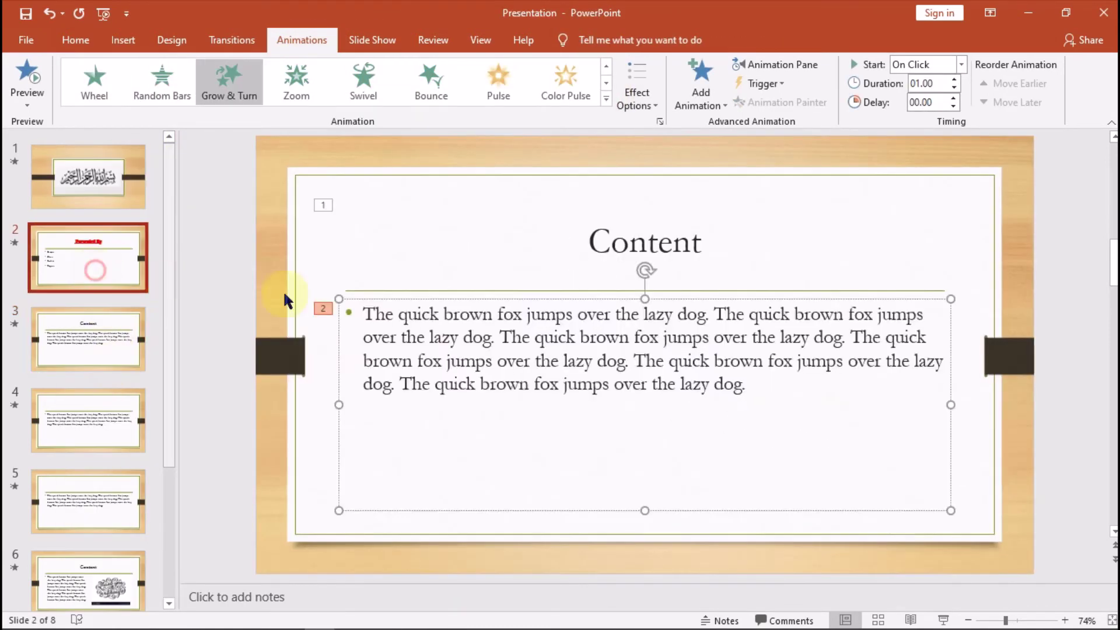
pyautogui.click(387, 347)
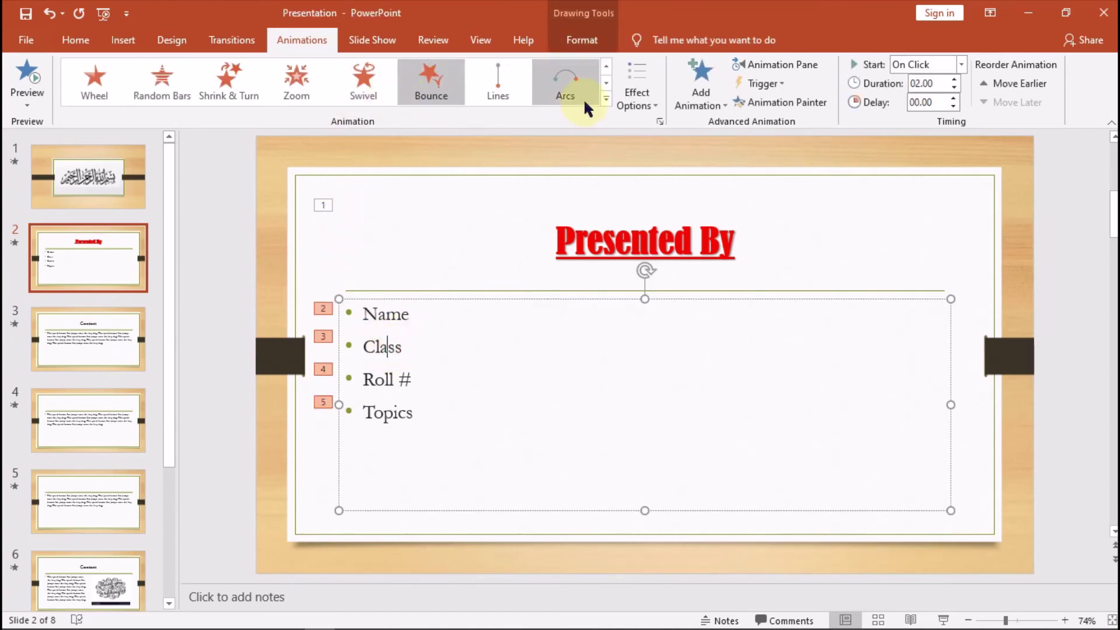
pyautogui.click(606, 99)
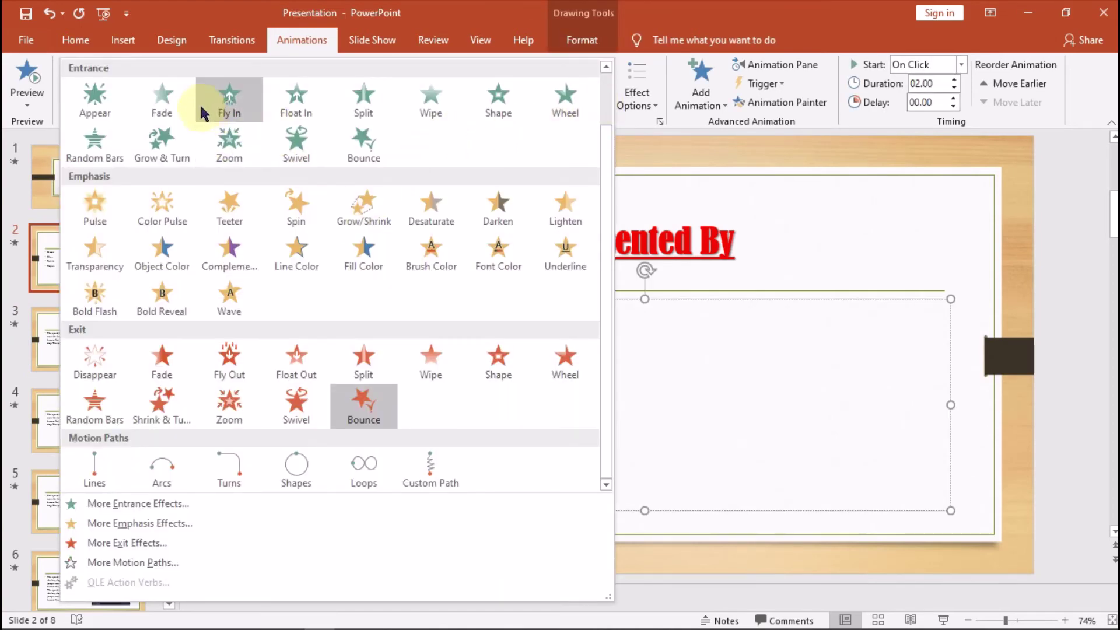
pyautogui.click(90, 108)
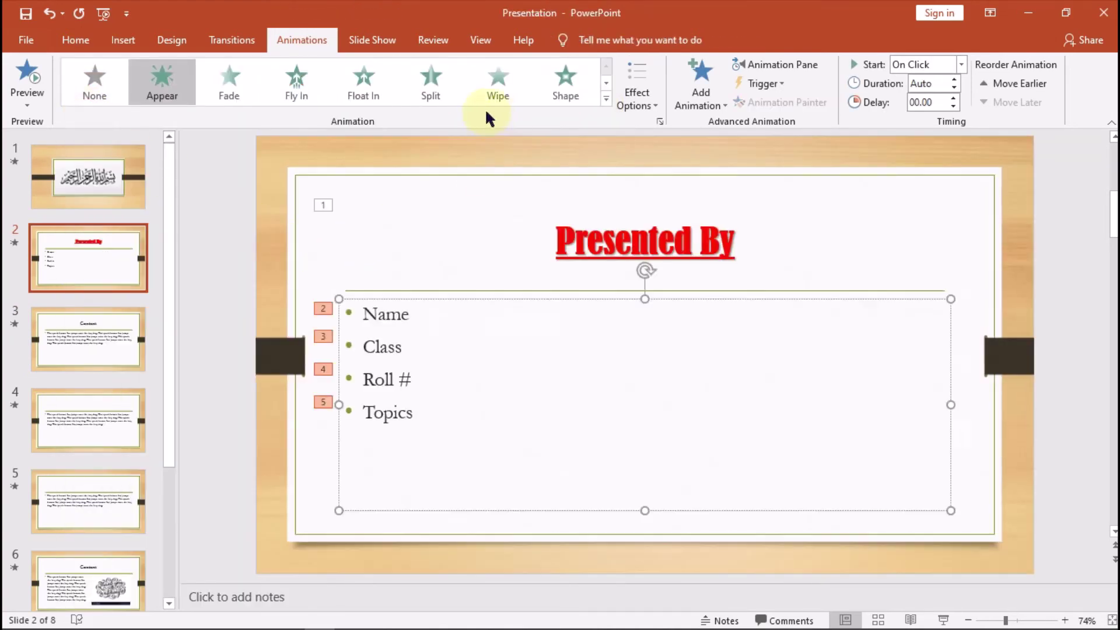
pyautogui.click(177, 48)
# - Go to the empty two-content slide 8
pyautogui.scroll(-3, 19, 394)
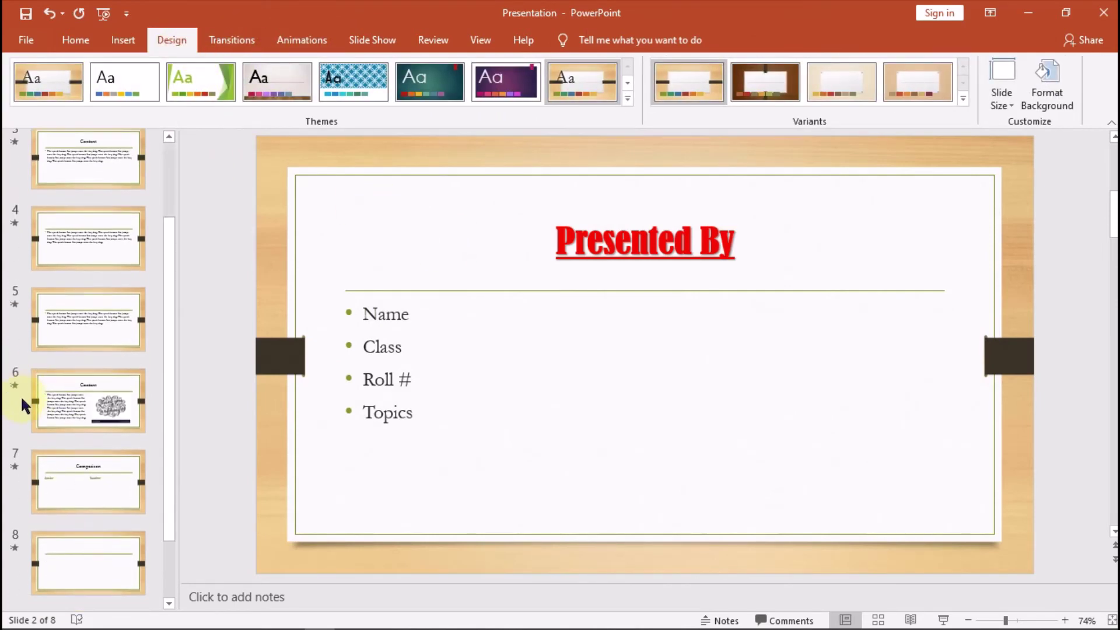
pyautogui.scroll(-2, 35, 529)
pyautogui.scroll(5, 37, 526)
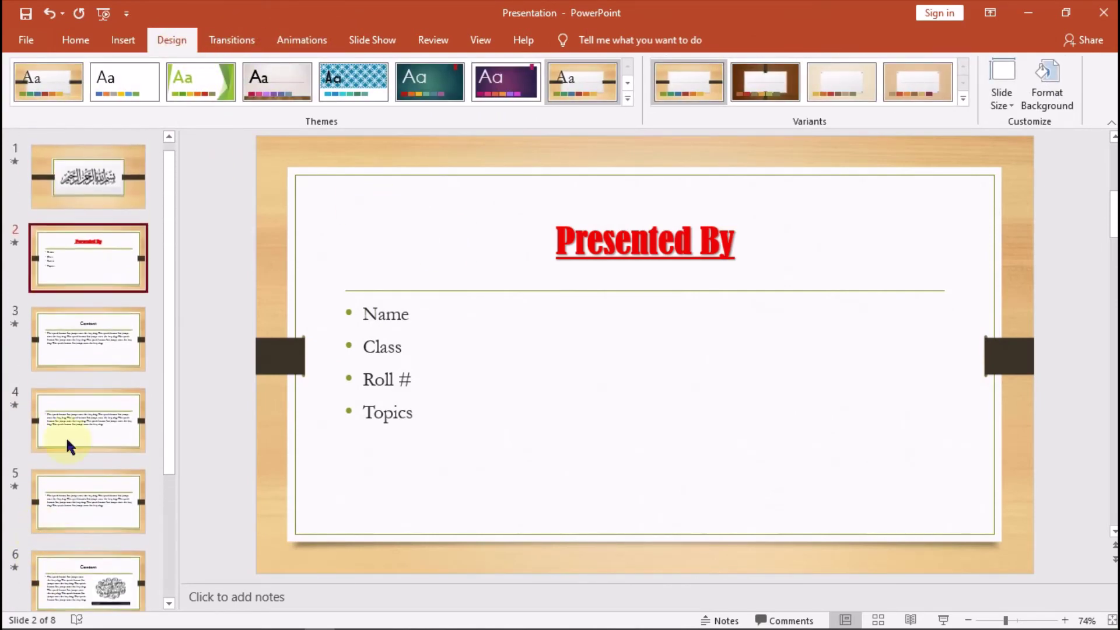
pyautogui.click(108, 344)
pyautogui.click(101, 513)
pyautogui.click(111, 583)
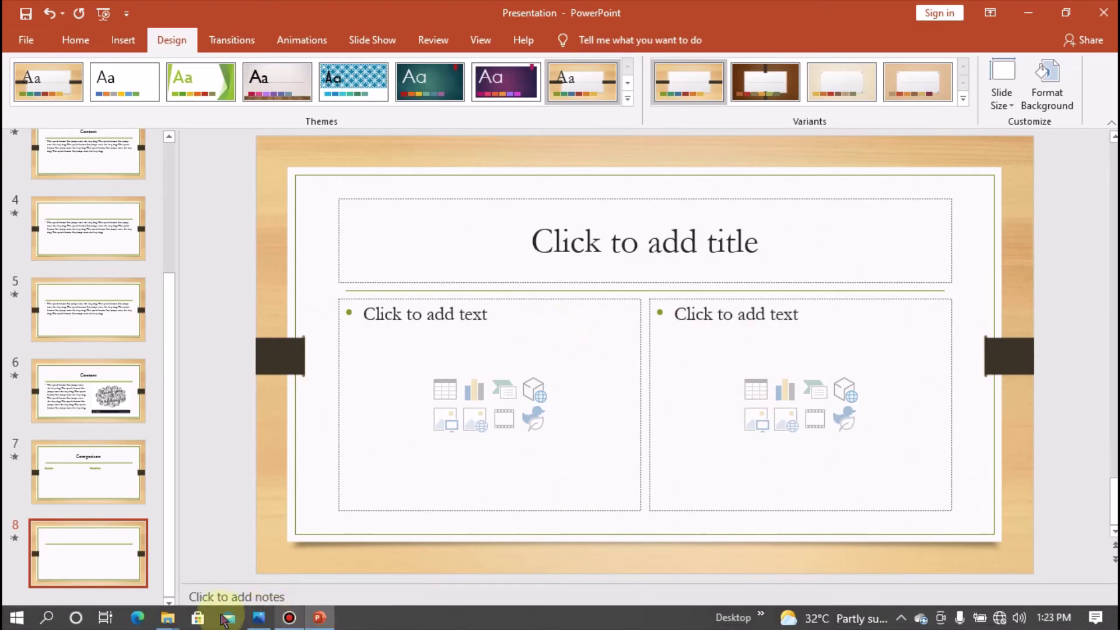
# - Drag the VPn picture from the Desktop folder into slide 8's left placeholder
pyautogui.click(167, 618)
pyautogui.click(92, 551)
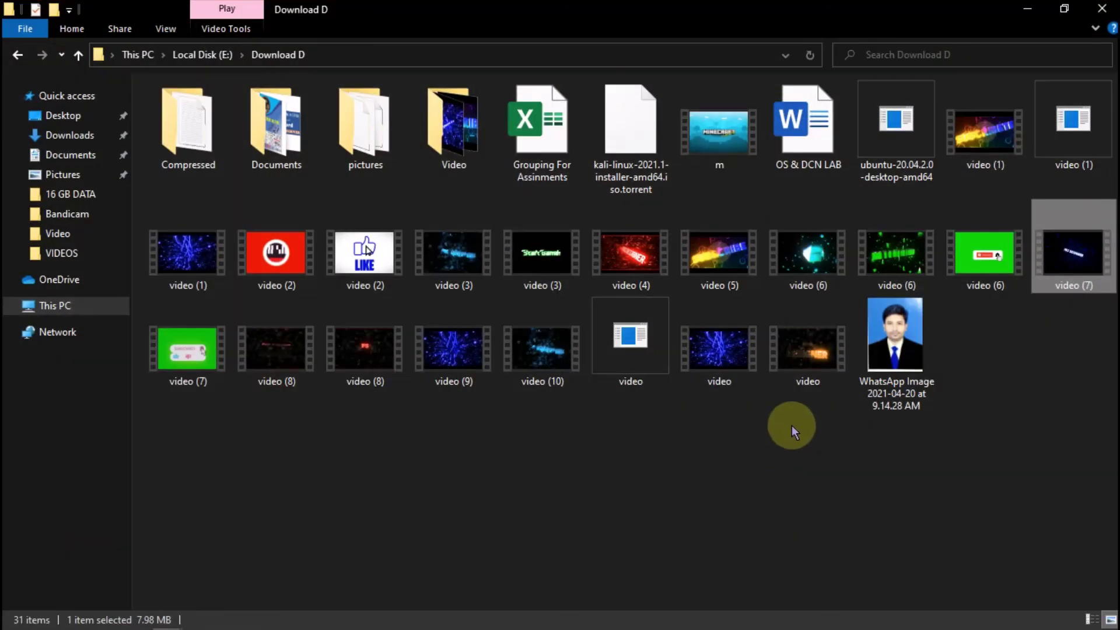
pyautogui.click(1027, 8)
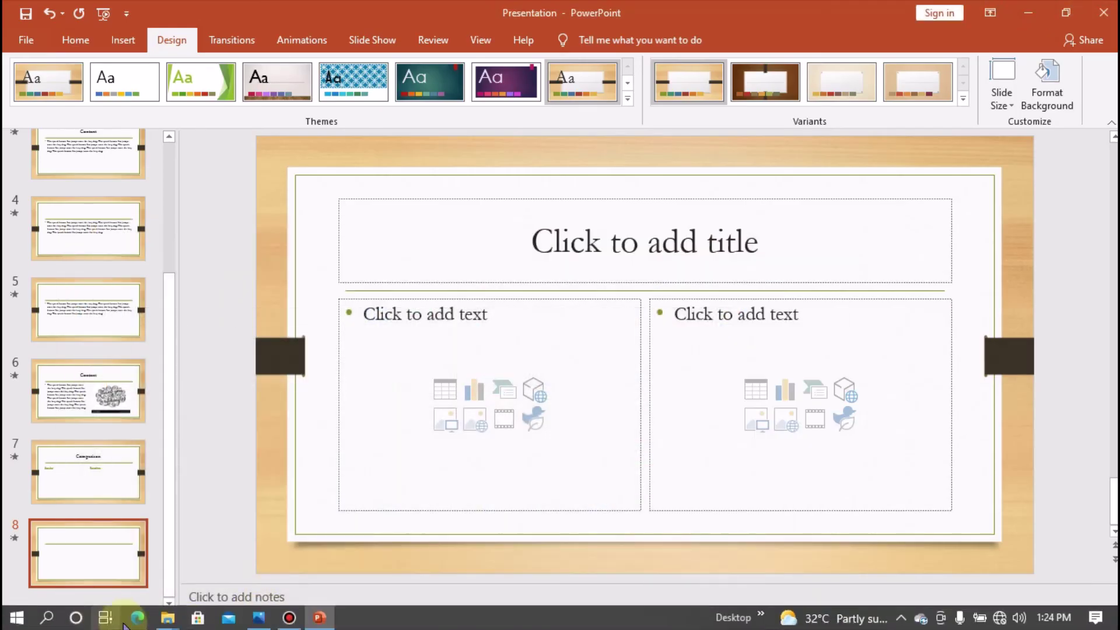
pyautogui.moveTo(167, 617)
pyautogui.click(288, 537)
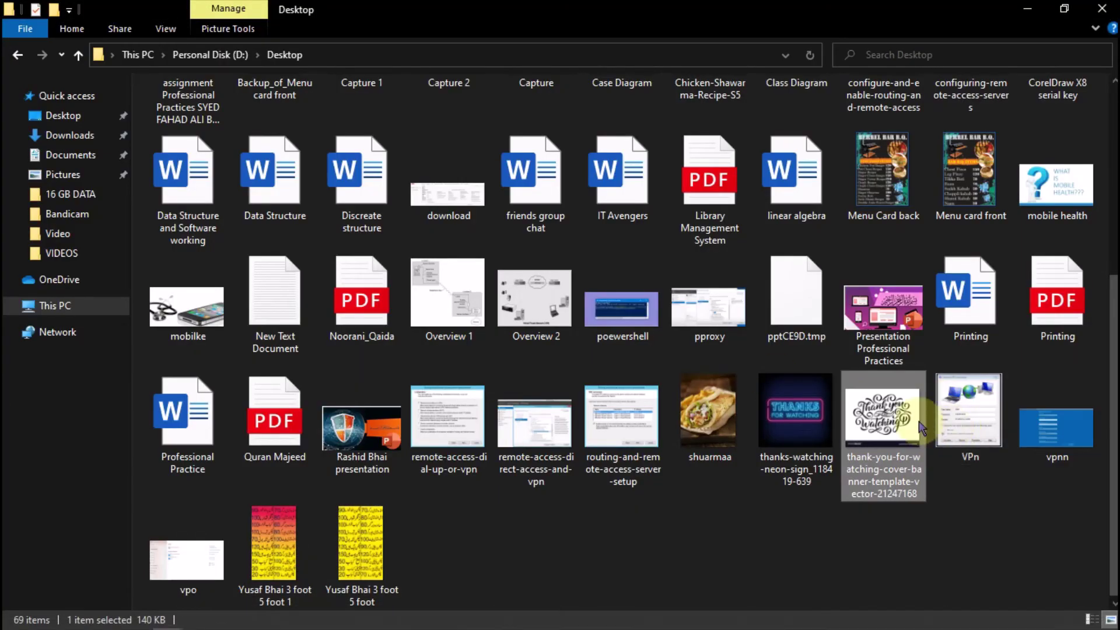
pyautogui.moveTo(968, 415); pyautogui.dragTo(402, 501)
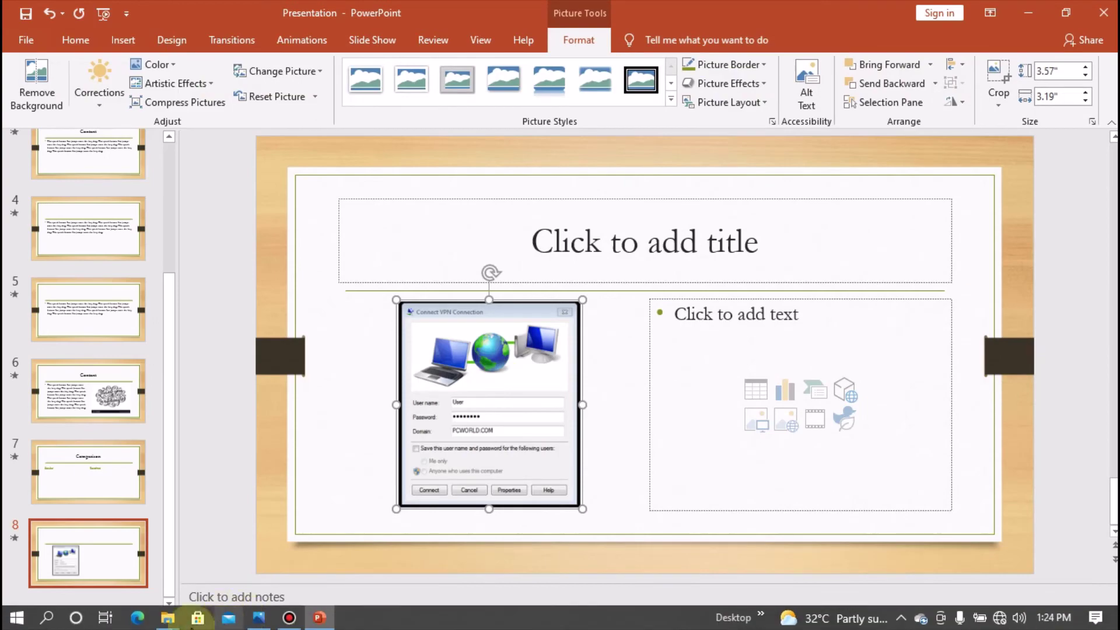
# - Drag the Virtual Private Network diagram from the Desktop folder into slide 8's right placeholder
pyautogui.click(265, 551)
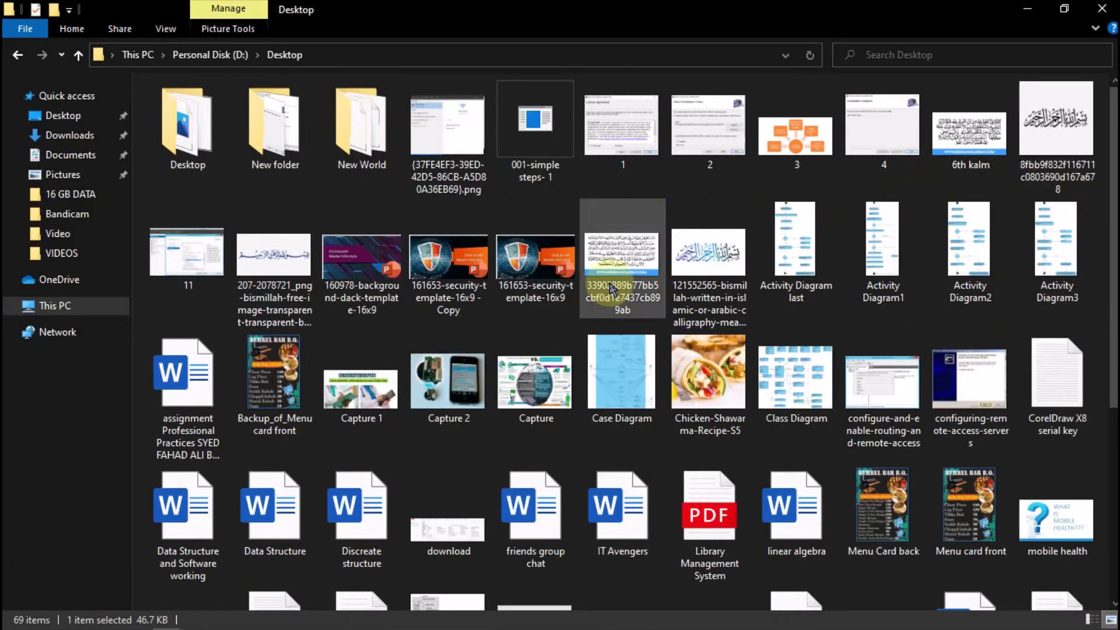
pyautogui.scroll(-5, 494, 367)
pyautogui.scroll(4, 506, 370)
pyautogui.scroll(-4, 595, 365)
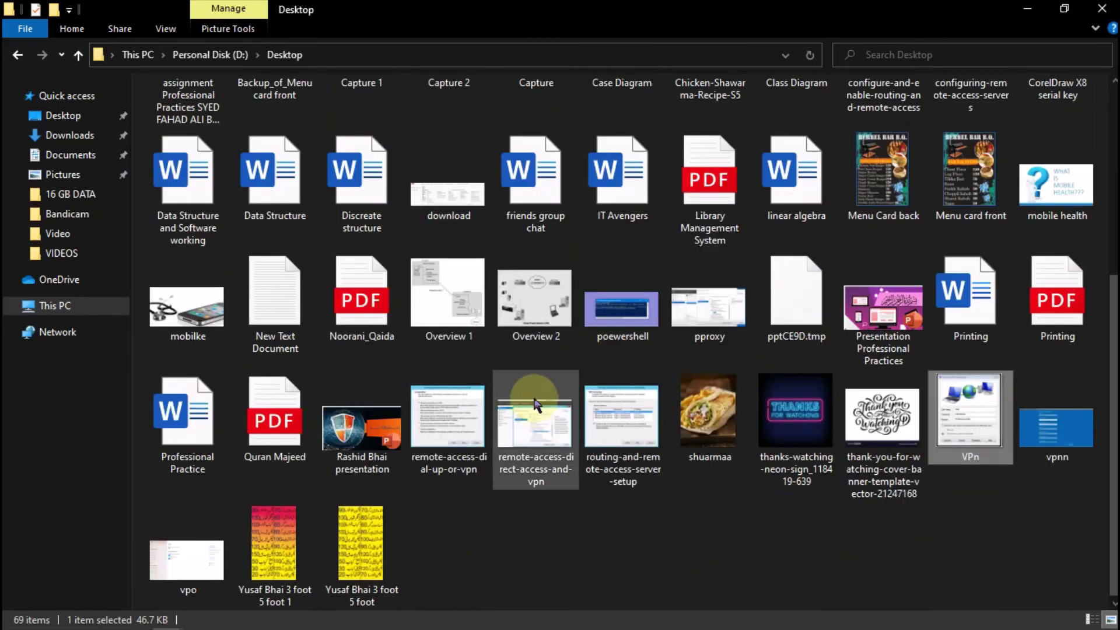
pyautogui.moveTo(581, 321)
pyautogui.mouseDown()
pyautogui.moveTo(635, 448)
pyautogui.moveTo(540, 312)
pyautogui.moveTo(597, 473)
pyautogui.moveTo(756, 385)
pyautogui.mouseUp()
pyautogui.click(592, 400)
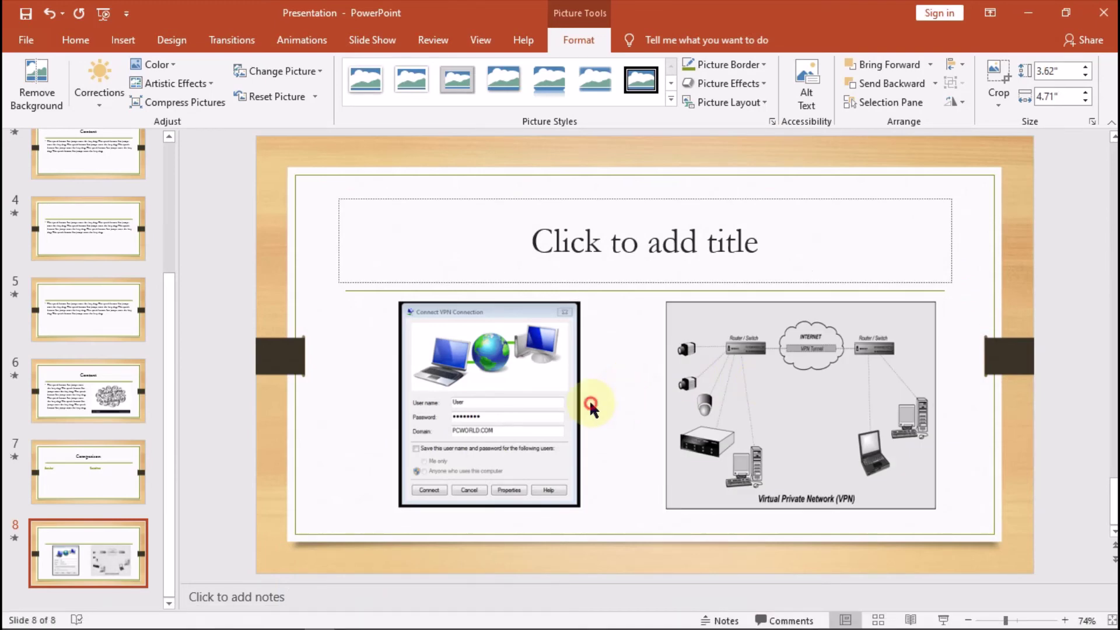
# - Title slide 8 'Difference' and reposition the VPN screenshot
pyautogui.click(625, 254)
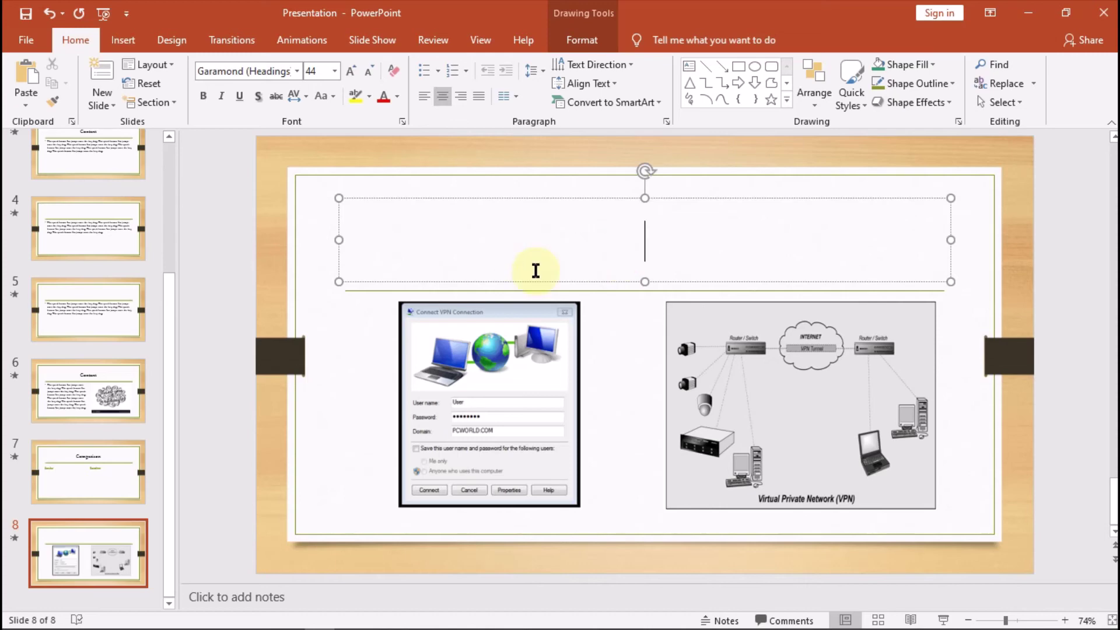
pyautogui.write('Differe')
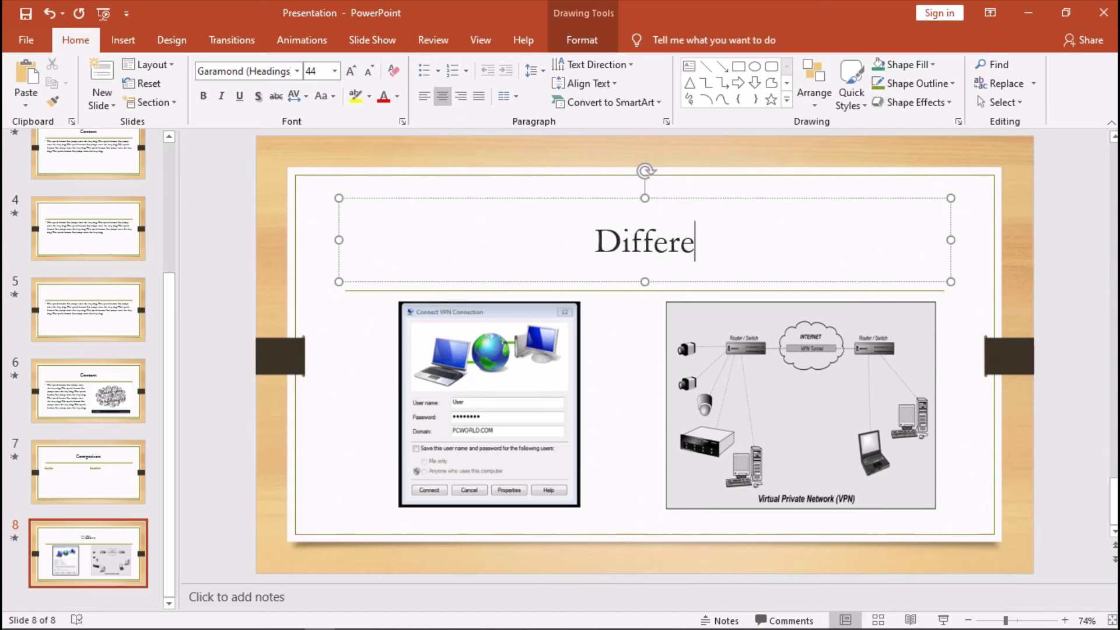
pyautogui.write('nce')
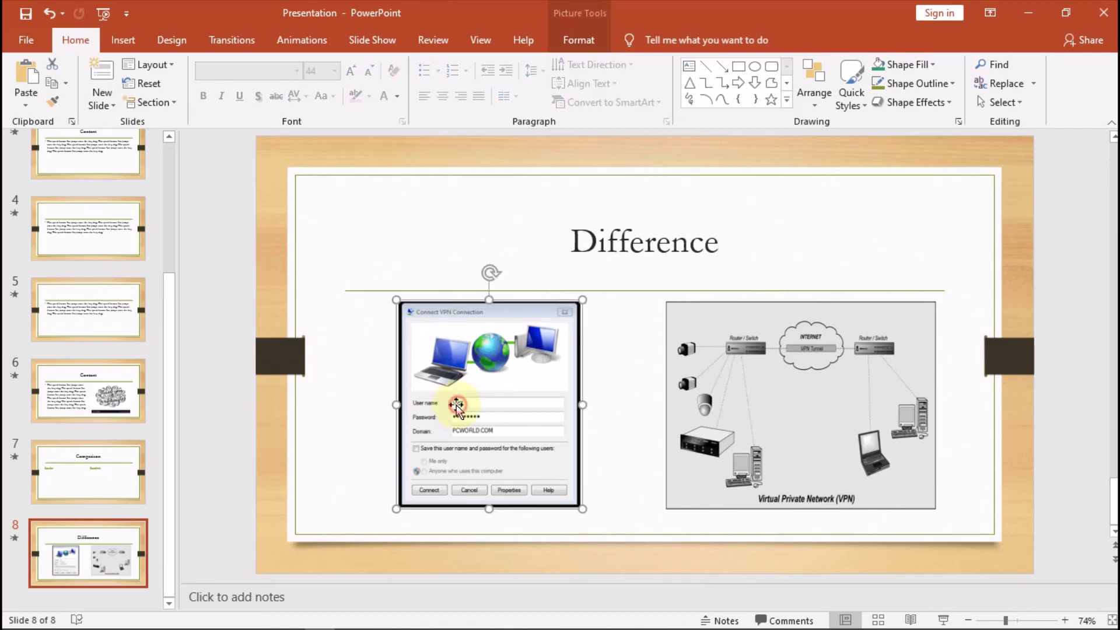
pyautogui.moveTo(491, 390)
pyautogui.mouseDown()
pyautogui.moveTo(458, 403)
pyautogui.moveTo(491, 382)
pyautogui.mouseUp()
pyautogui.doubleClick(492, 382)
pyautogui.click(593, 365)
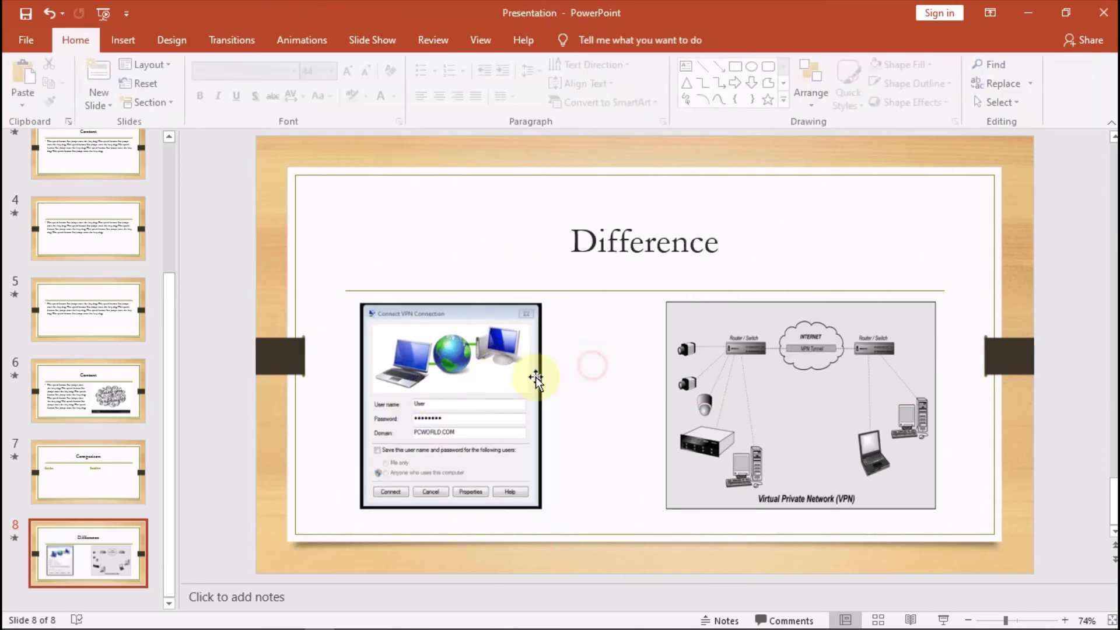
pyautogui.click(520, 375)
pyautogui.click(717, 223)
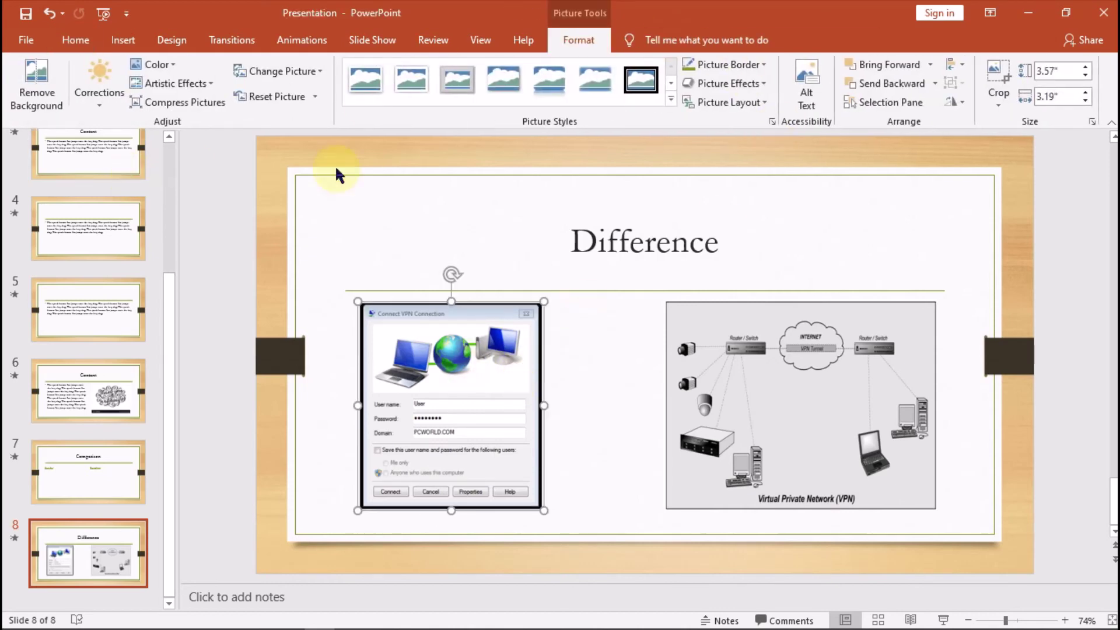
pyautogui.click(571, 382)
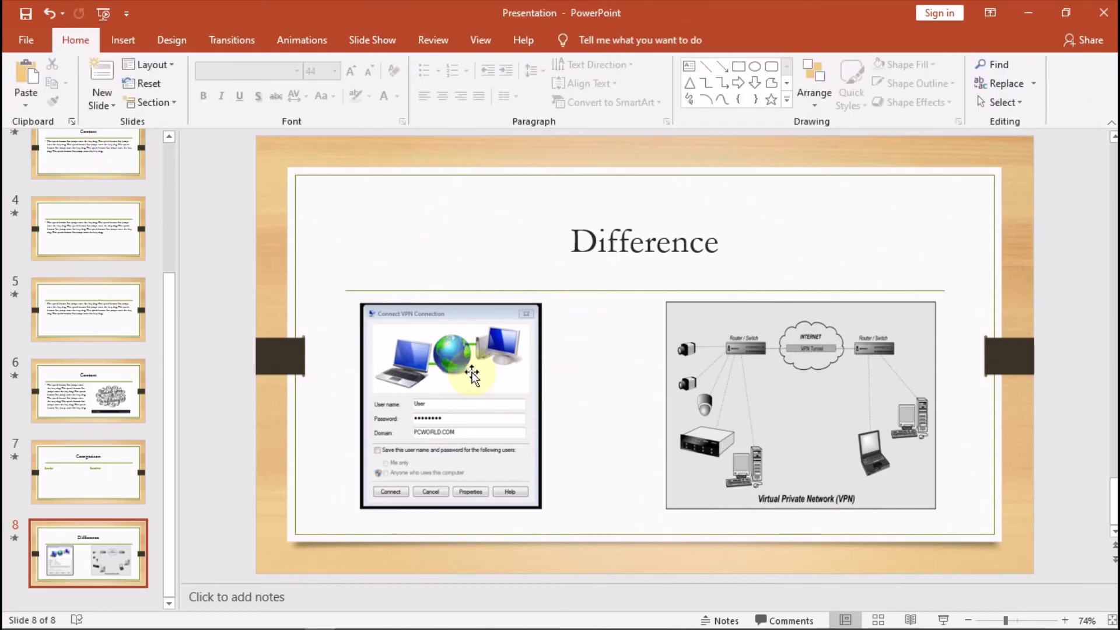
# - Apply a rounded frame style to the VPN screenshot and an oval style to the network diagram
pyautogui.click(489, 378)
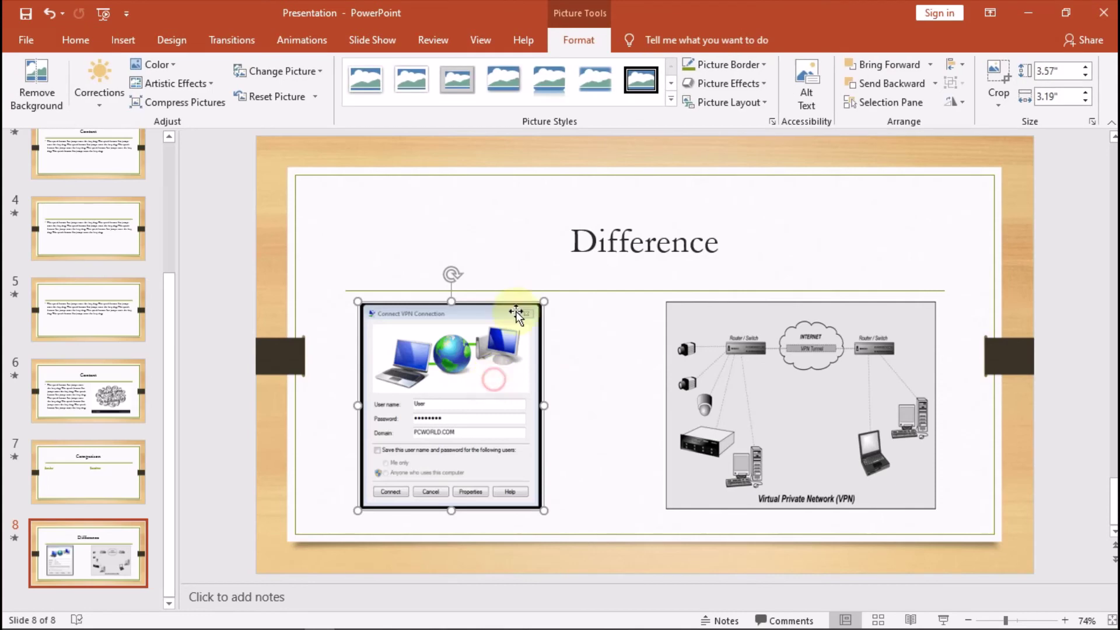
pyautogui.click(672, 99)
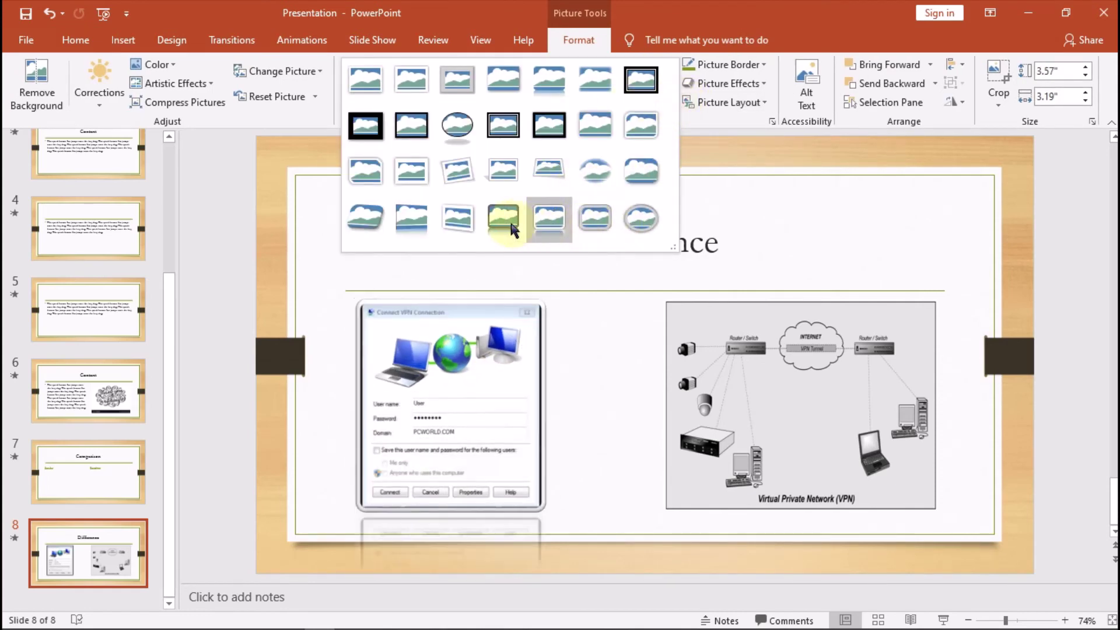
pyautogui.click(593, 221)
pyautogui.click(735, 408)
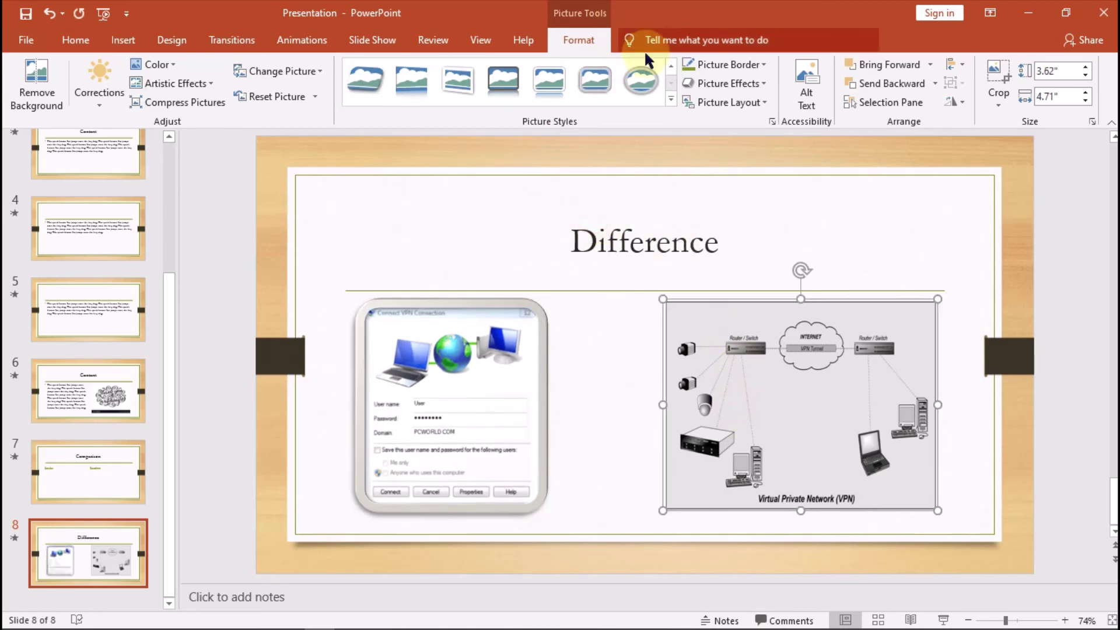
pyautogui.click(641, 80)
pyautogui.click(575, 369)
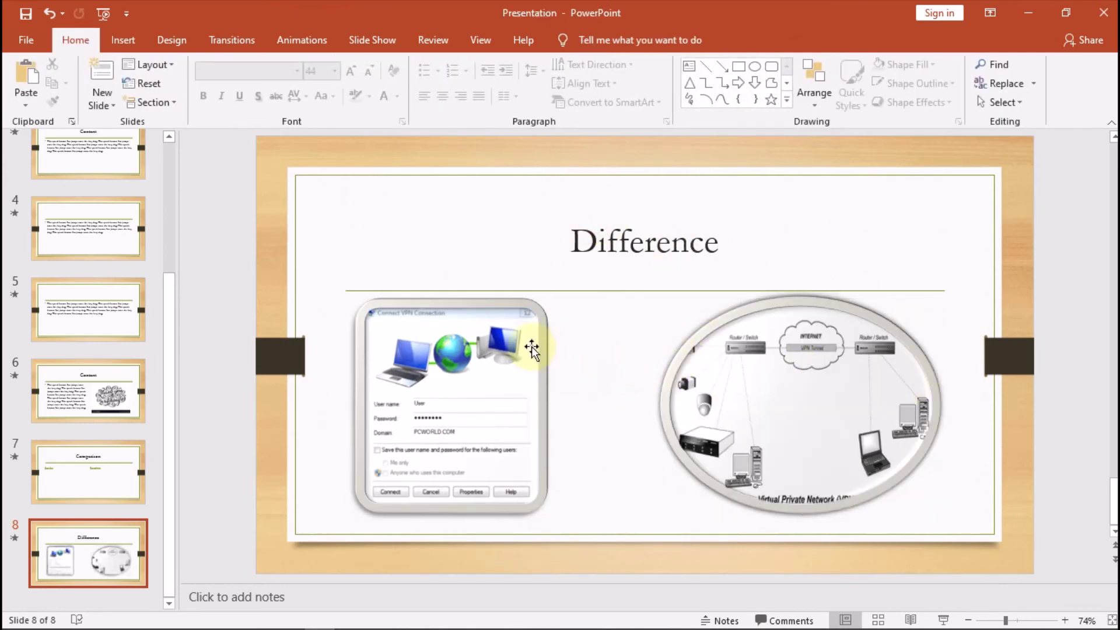
# - Nudge the VPN screenshot slightly to the right
pyautogui.moveTo(530, 346); pyautogui.dragTo(549, 348)
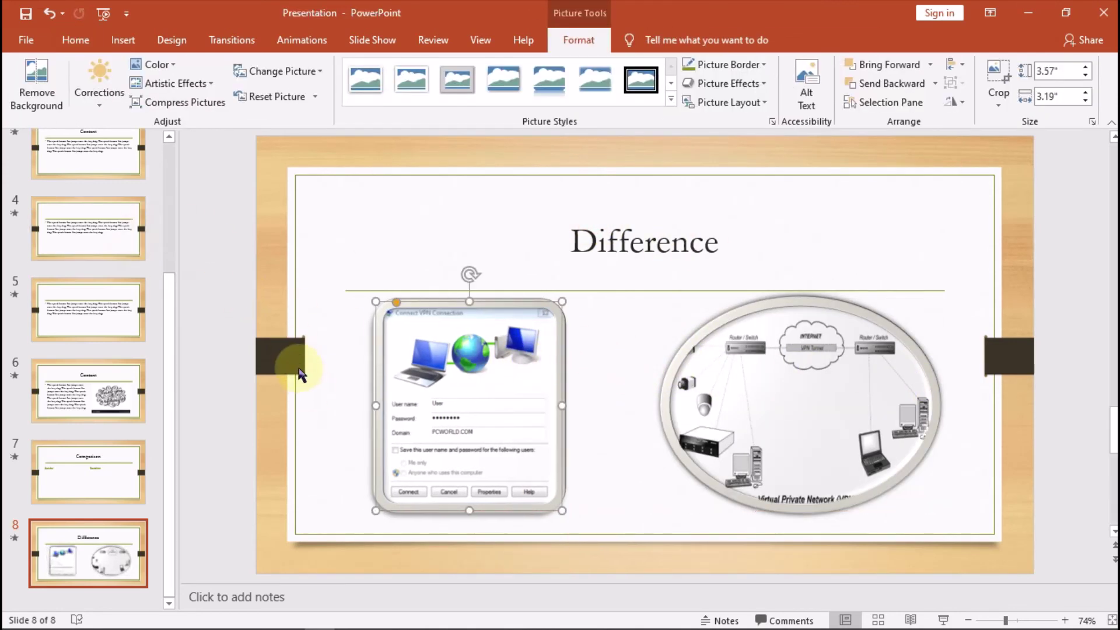
pyautogui.scroll(6, 540, 243)
pyautogui.scroll(1, 525, 175)
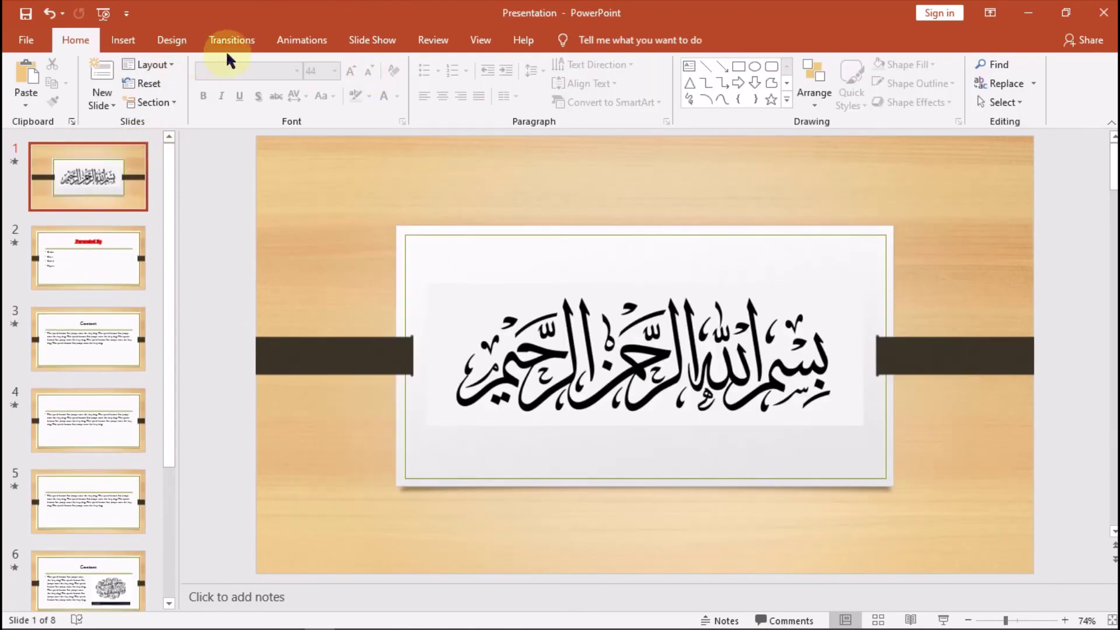
# - Look through the Transitions, Animations, Slide Show and Review tabs, then select slide 2, Presented By
pyautogui.click(245, 51)
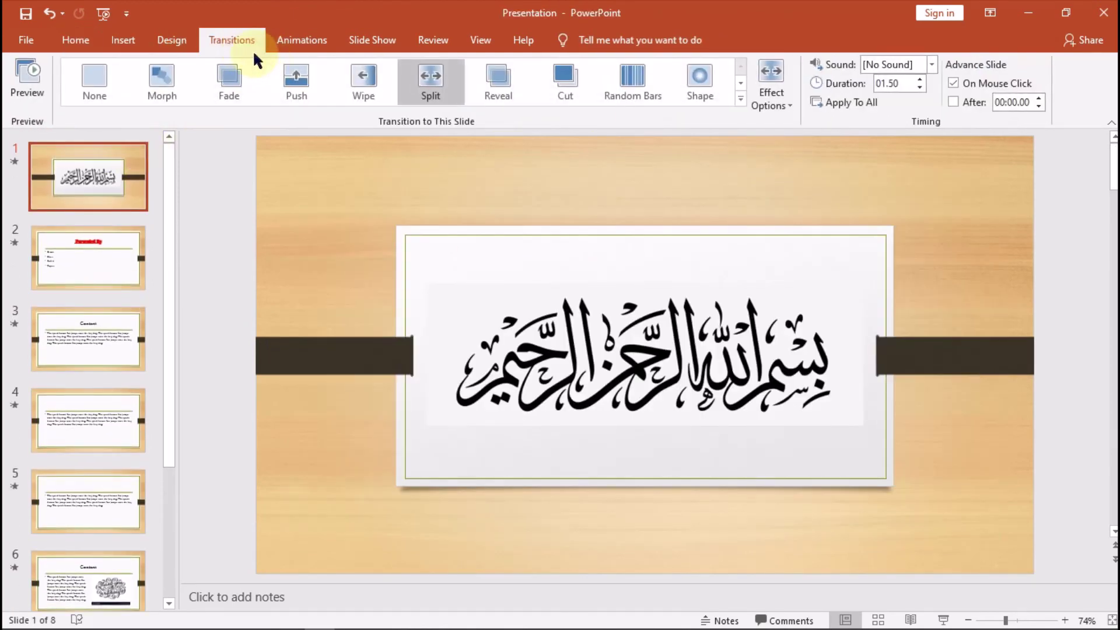
pyautogui.click(323, 47)
pyautogui.click(374, 44)
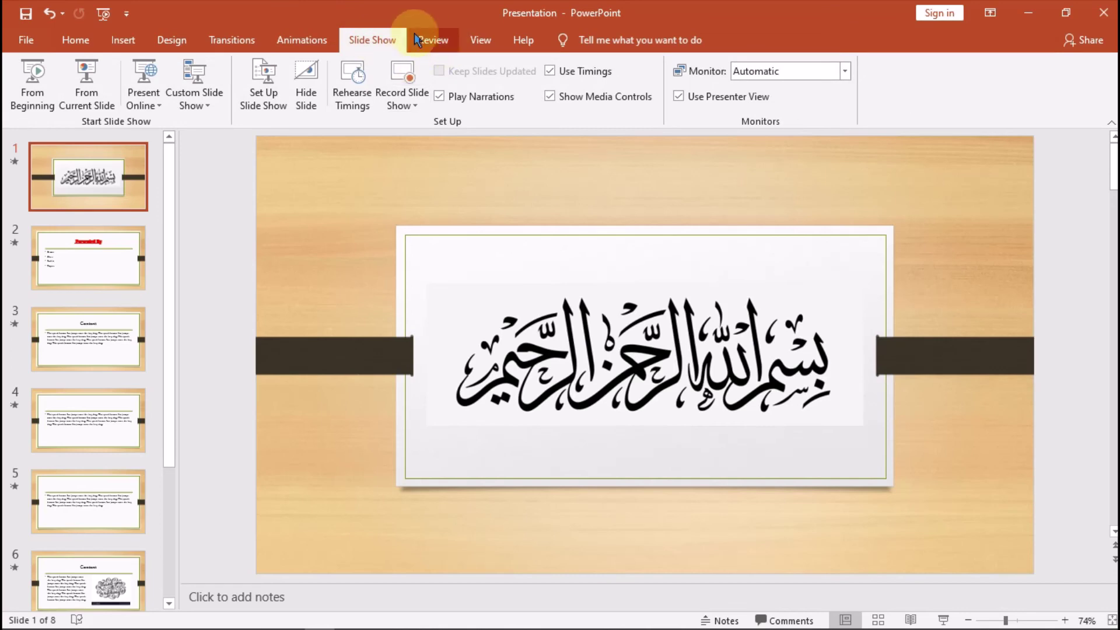
pyautogui.click(426, 46)
pyautogui.click(246, 41)
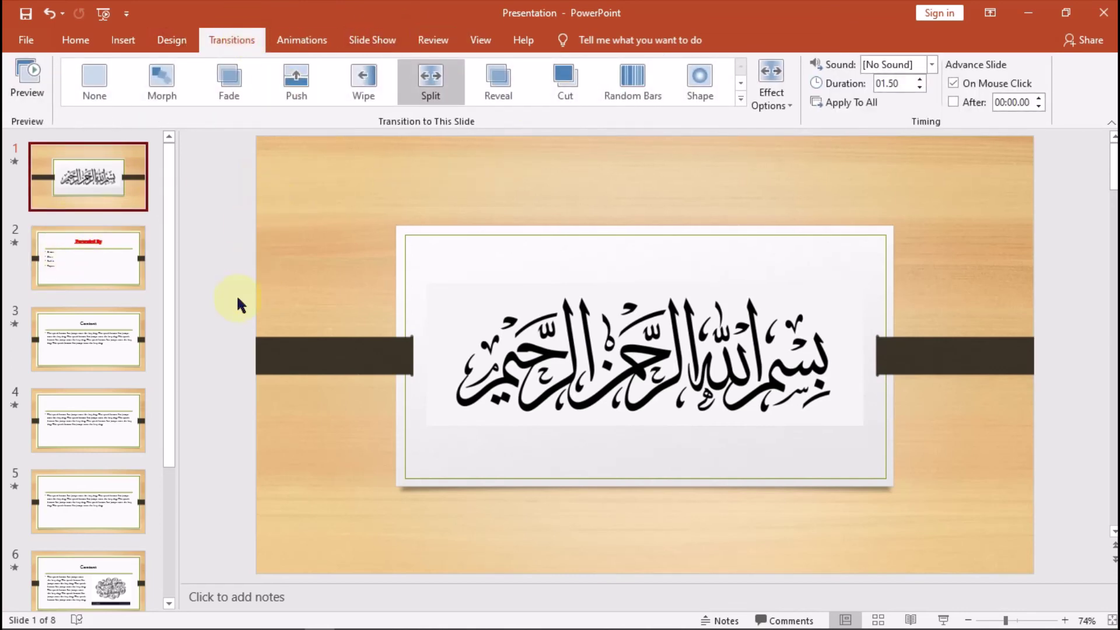
pyautogui.click(99, 273)
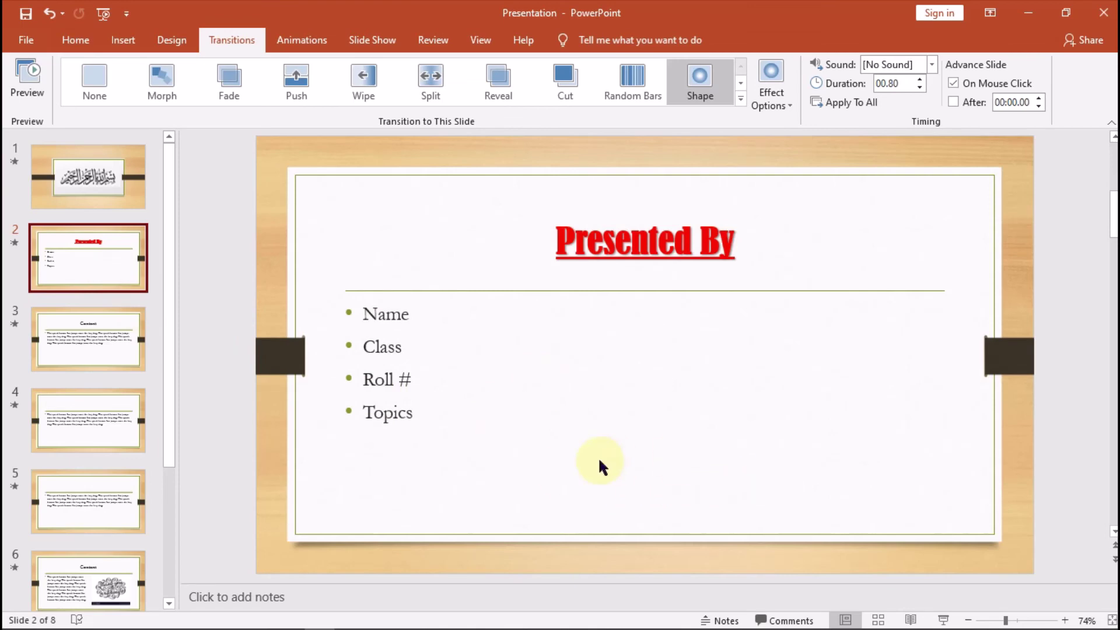
pyautogui.click(123, 39)
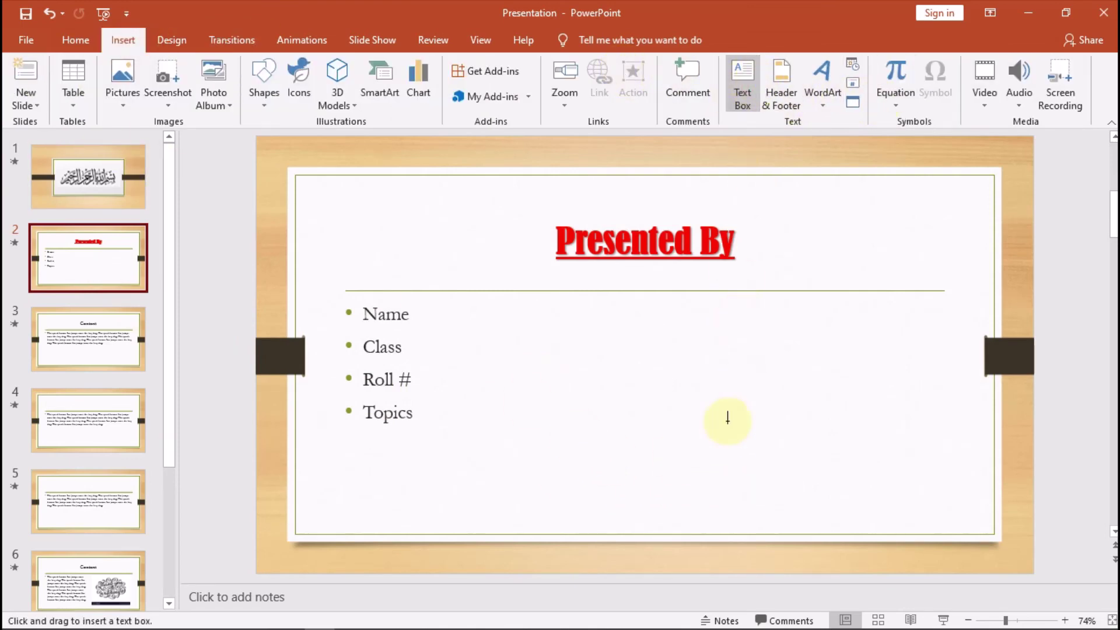
# - Add a text box reading 'Include' in 28 pt and move it to the slide's bottom-right corner
pyautogui.click(682, 455)
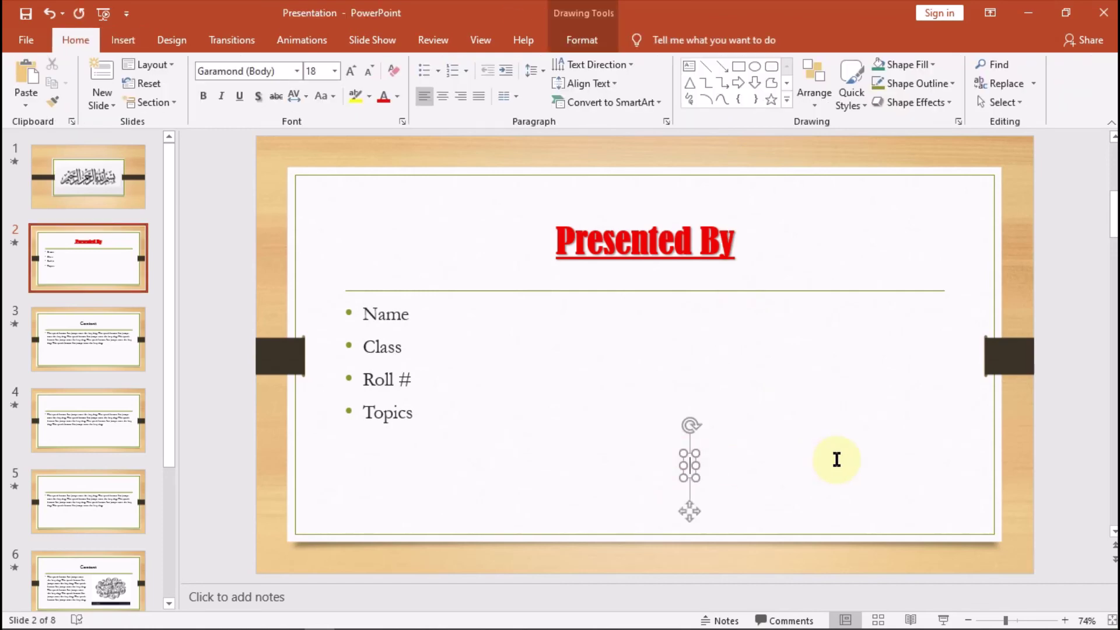
pyautogui.write('Include')
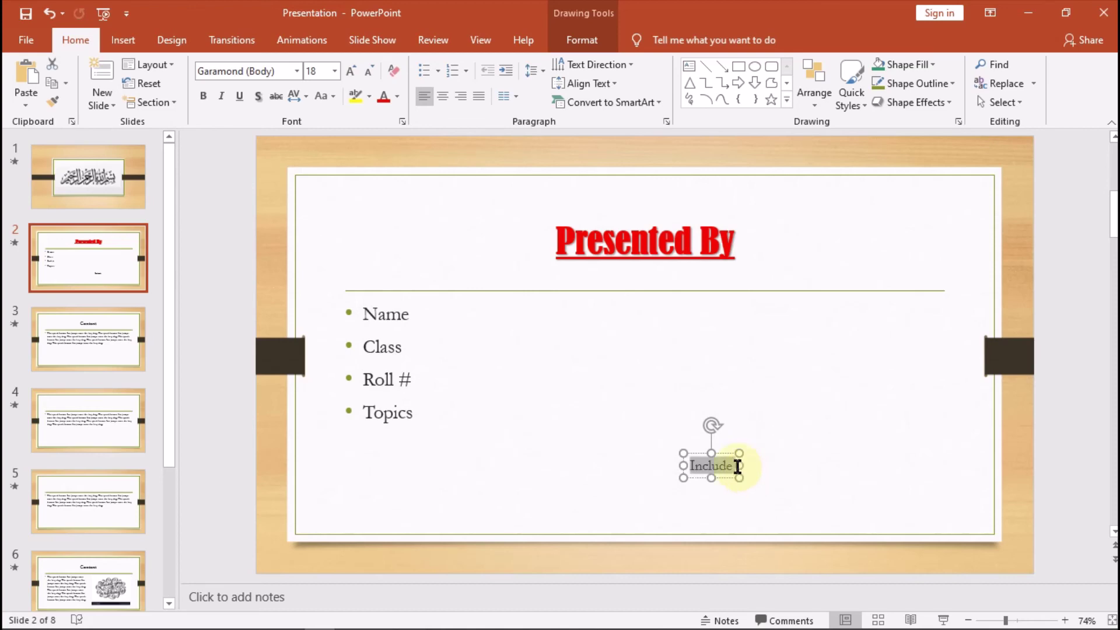
pyautogui.click(350, 71)
pyautogui.click(350, 71)
pyautogui.click(351, 71)
pyautogui.click(775, 412)
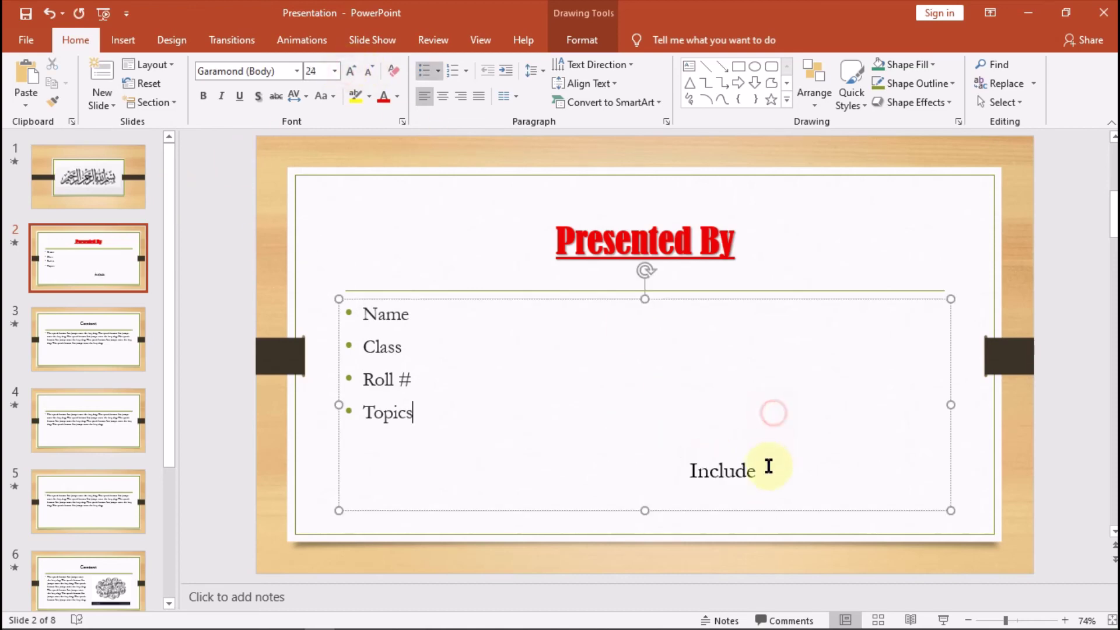
pyautogui.click(755, 476)
pyautogui.moveTo(753, 487); pyautogui.dragTo(952, 526)
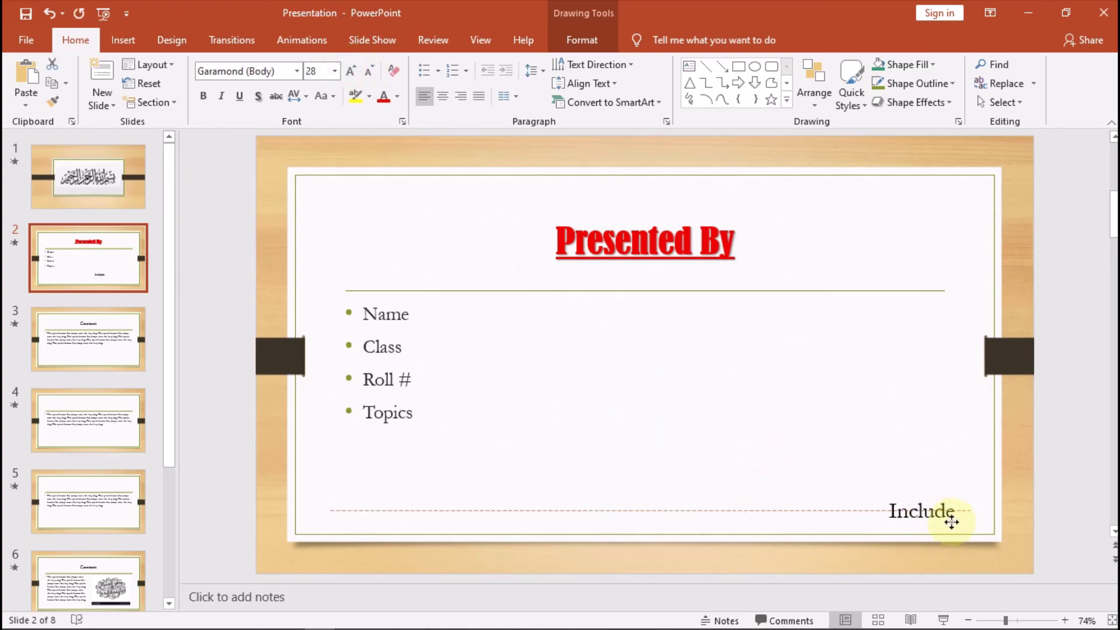
pyautogui.click(1080, 480)
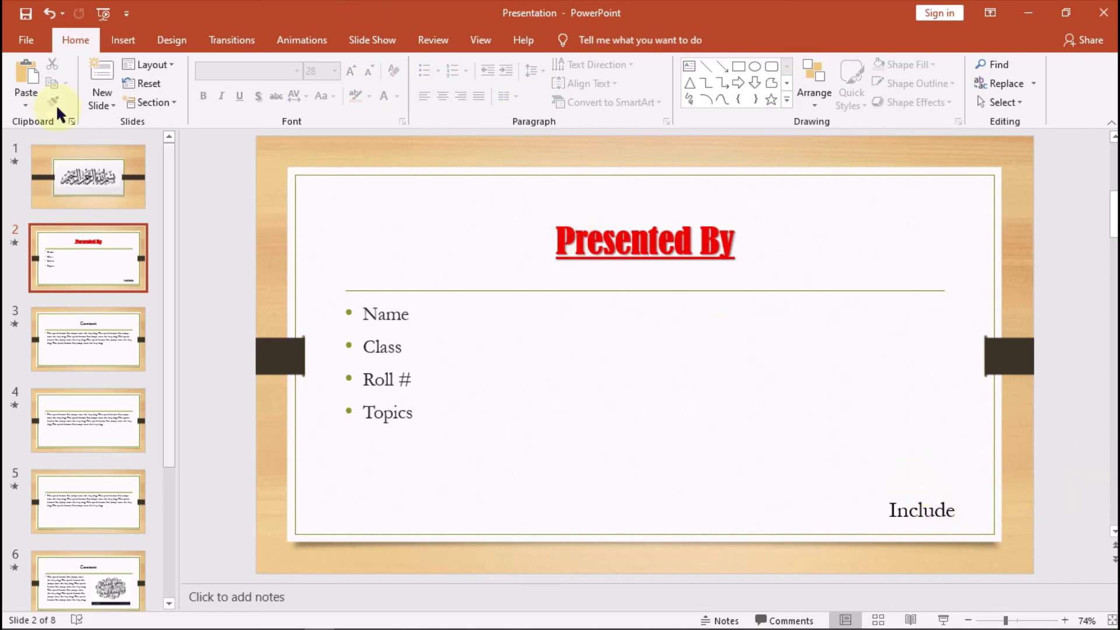
pyautogui.click(123, 39)
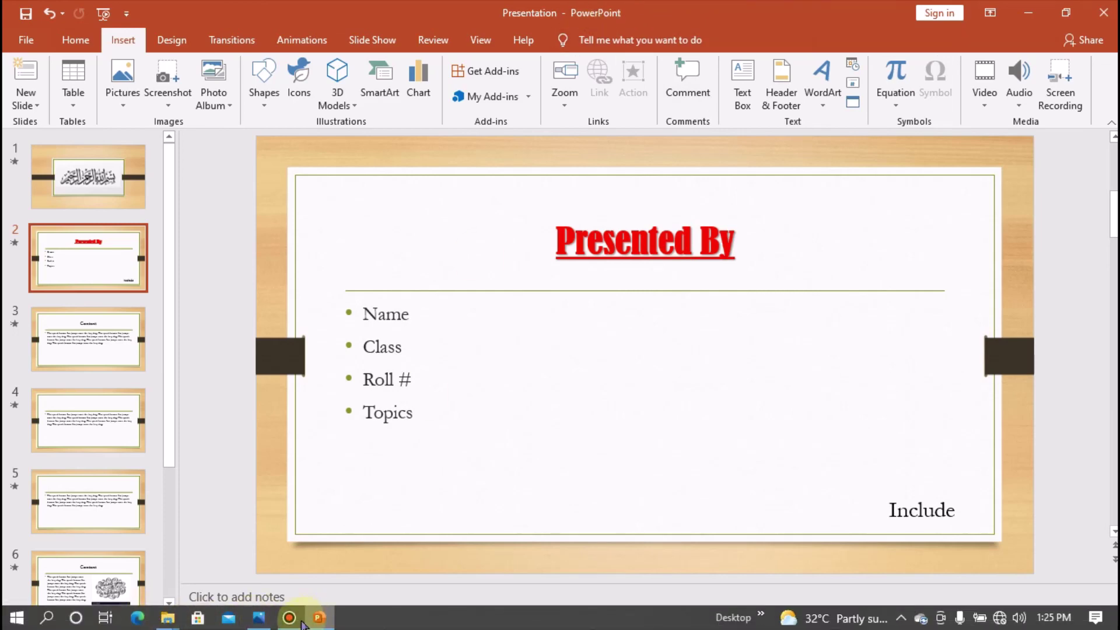
pyautogui.click(289, 618)
pyautogui.click(682, 84)
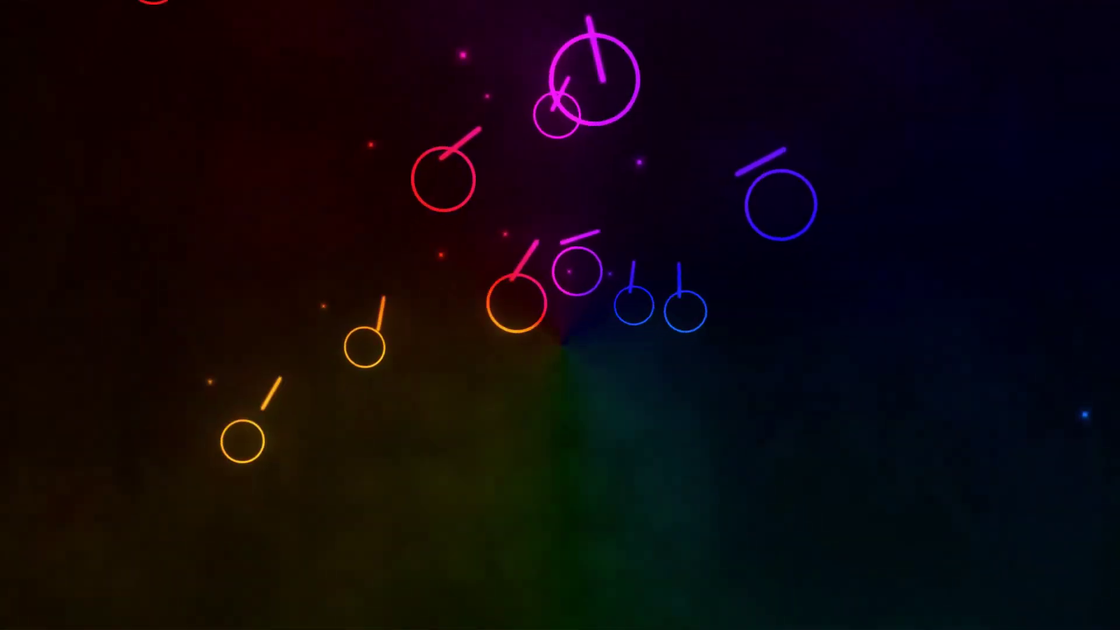